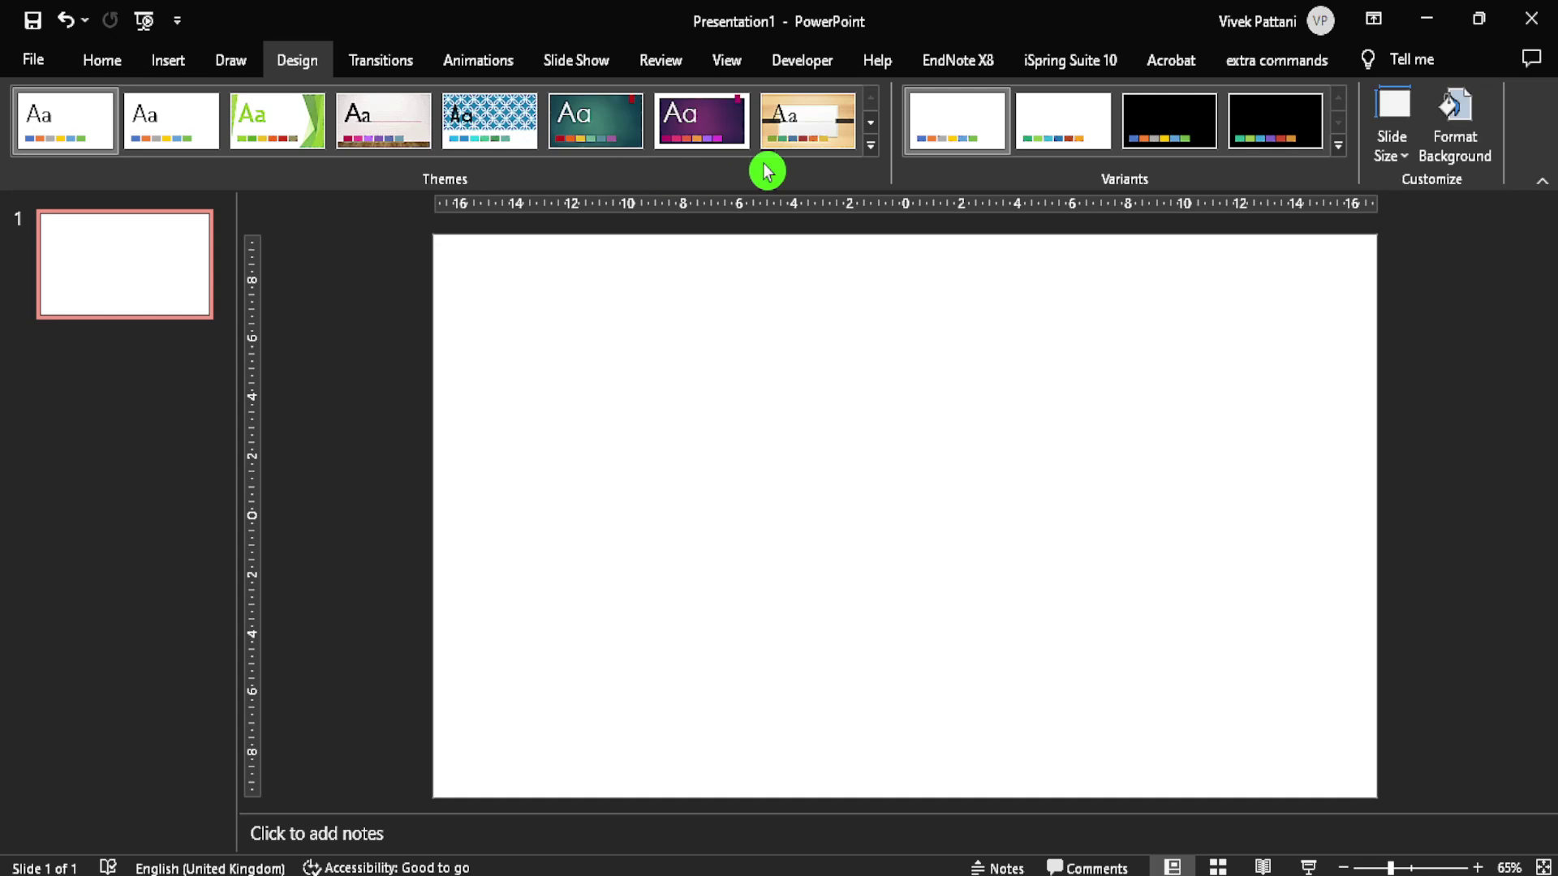
- Apply the Wood Type theme after briefly trying the blue diagonal-lines theme
{"action": "left_click", "coordinate": [870, 146]}
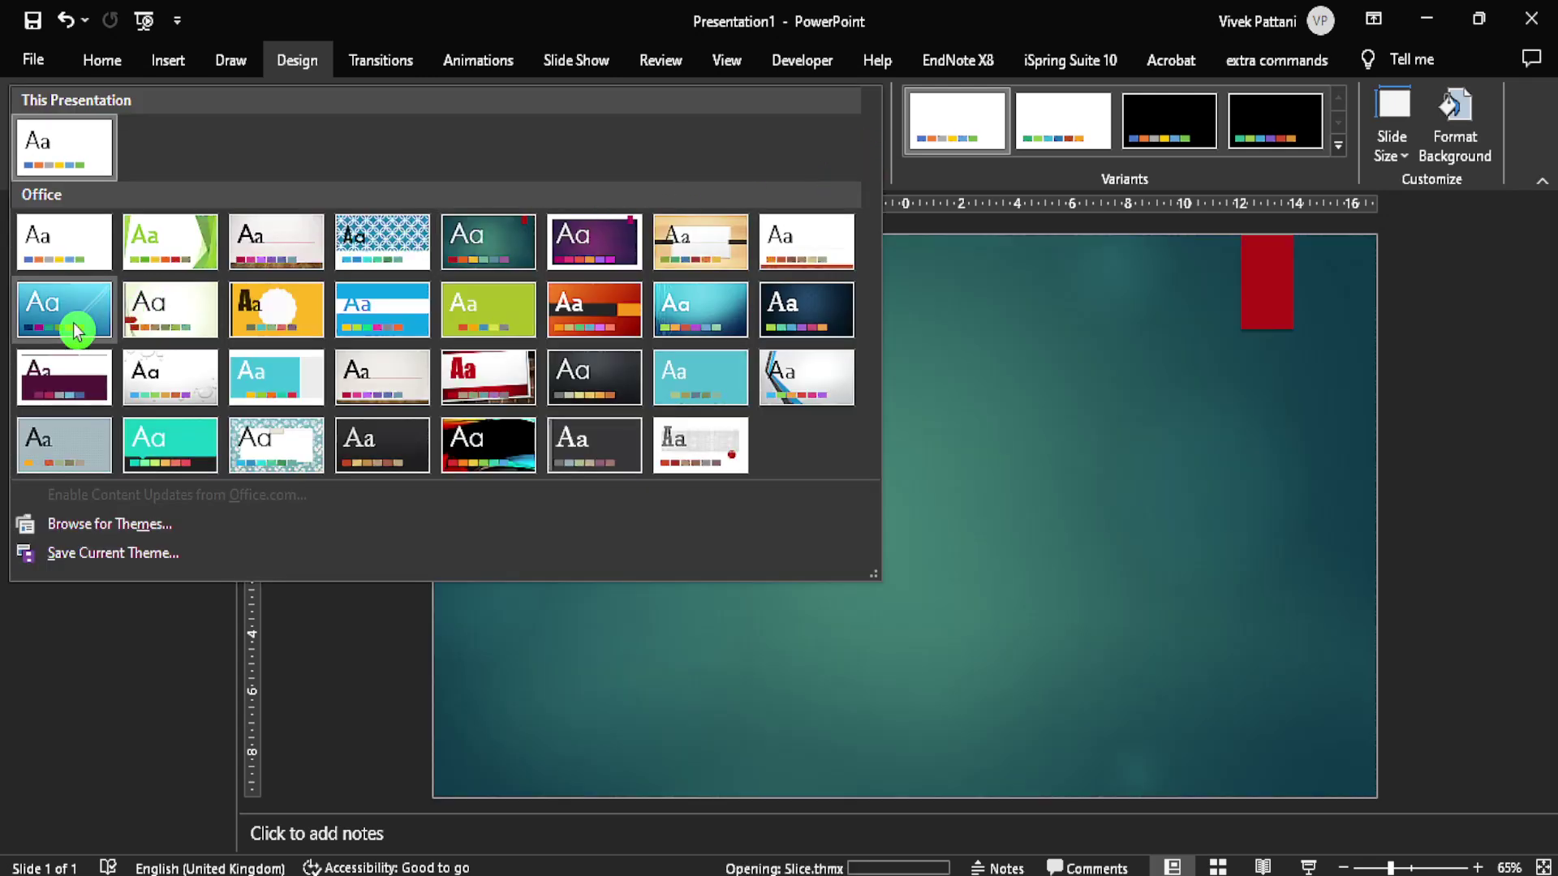
{"action": "left_click", "coordinate": [76, 323]}
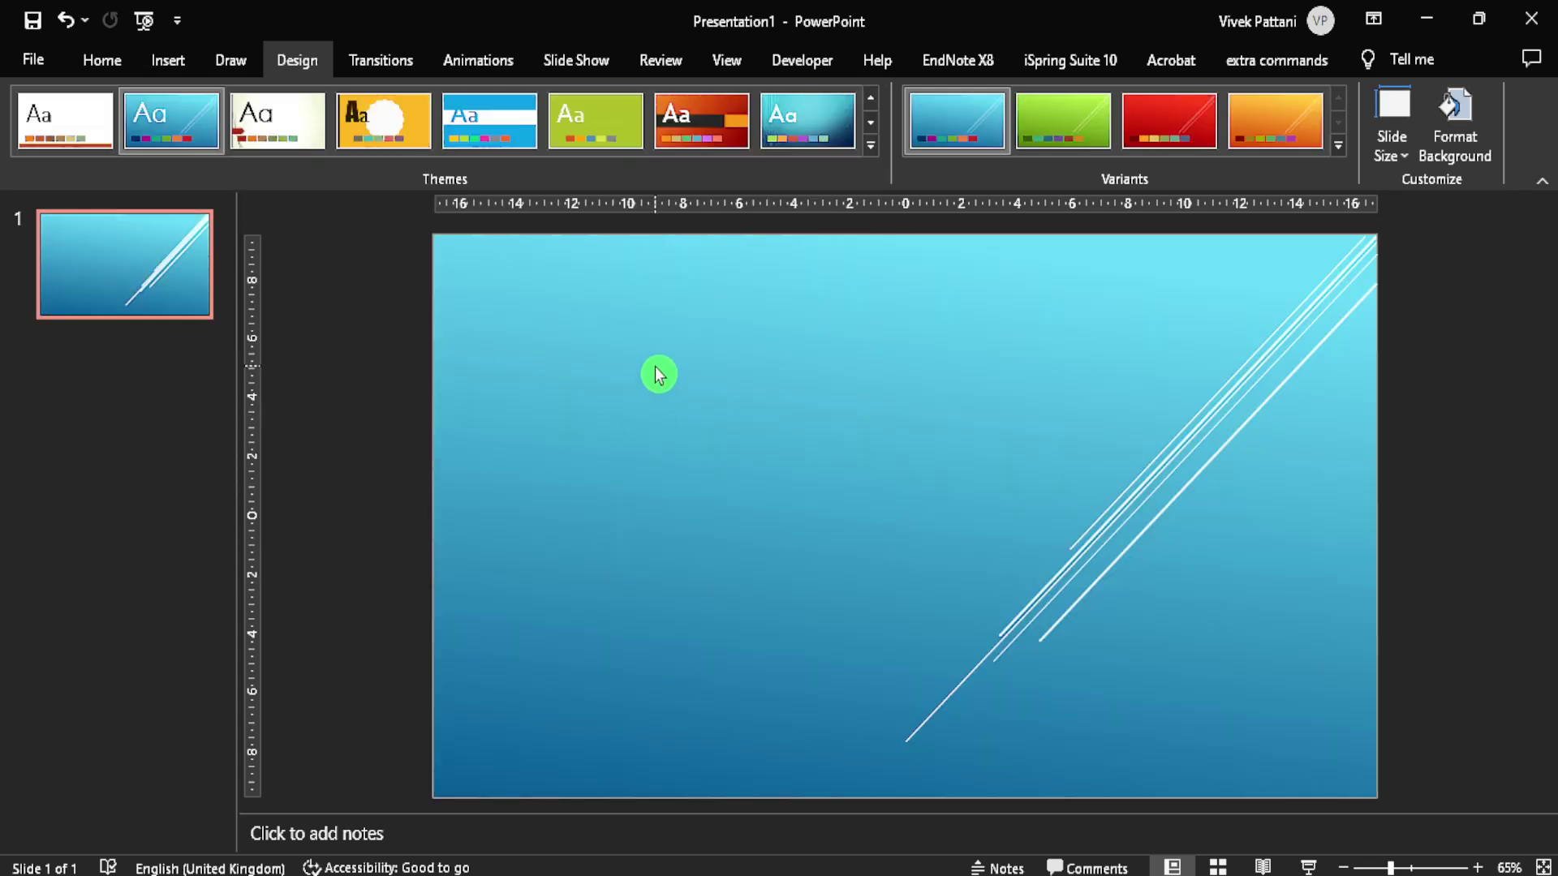
{"action": "left_click", "coordinate": [870, 146]}
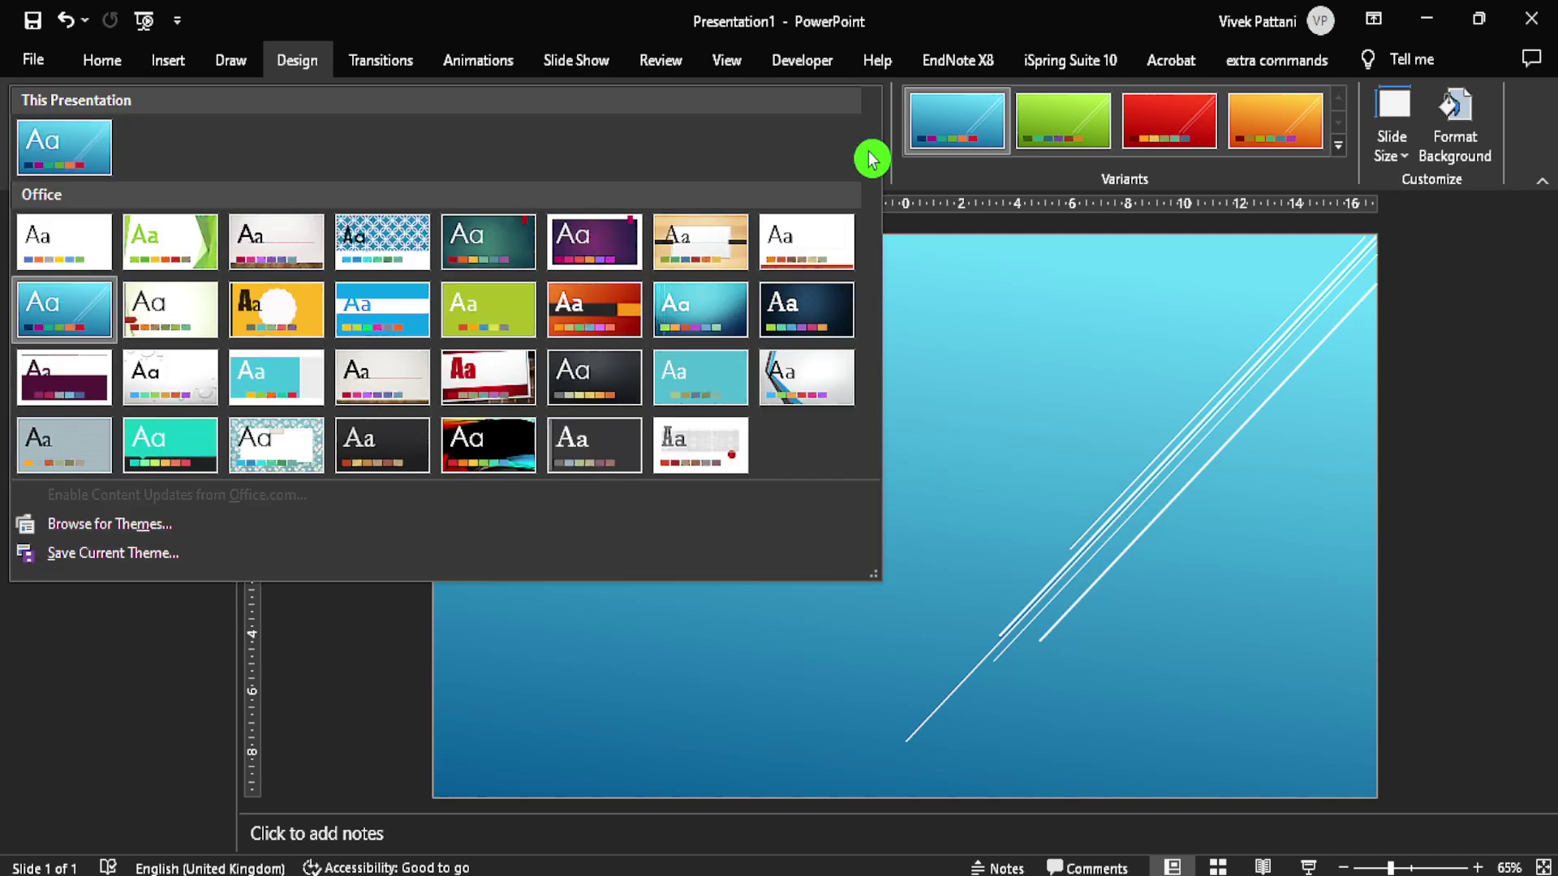
{"action": "left_click", "coordinate": [724, 439]}
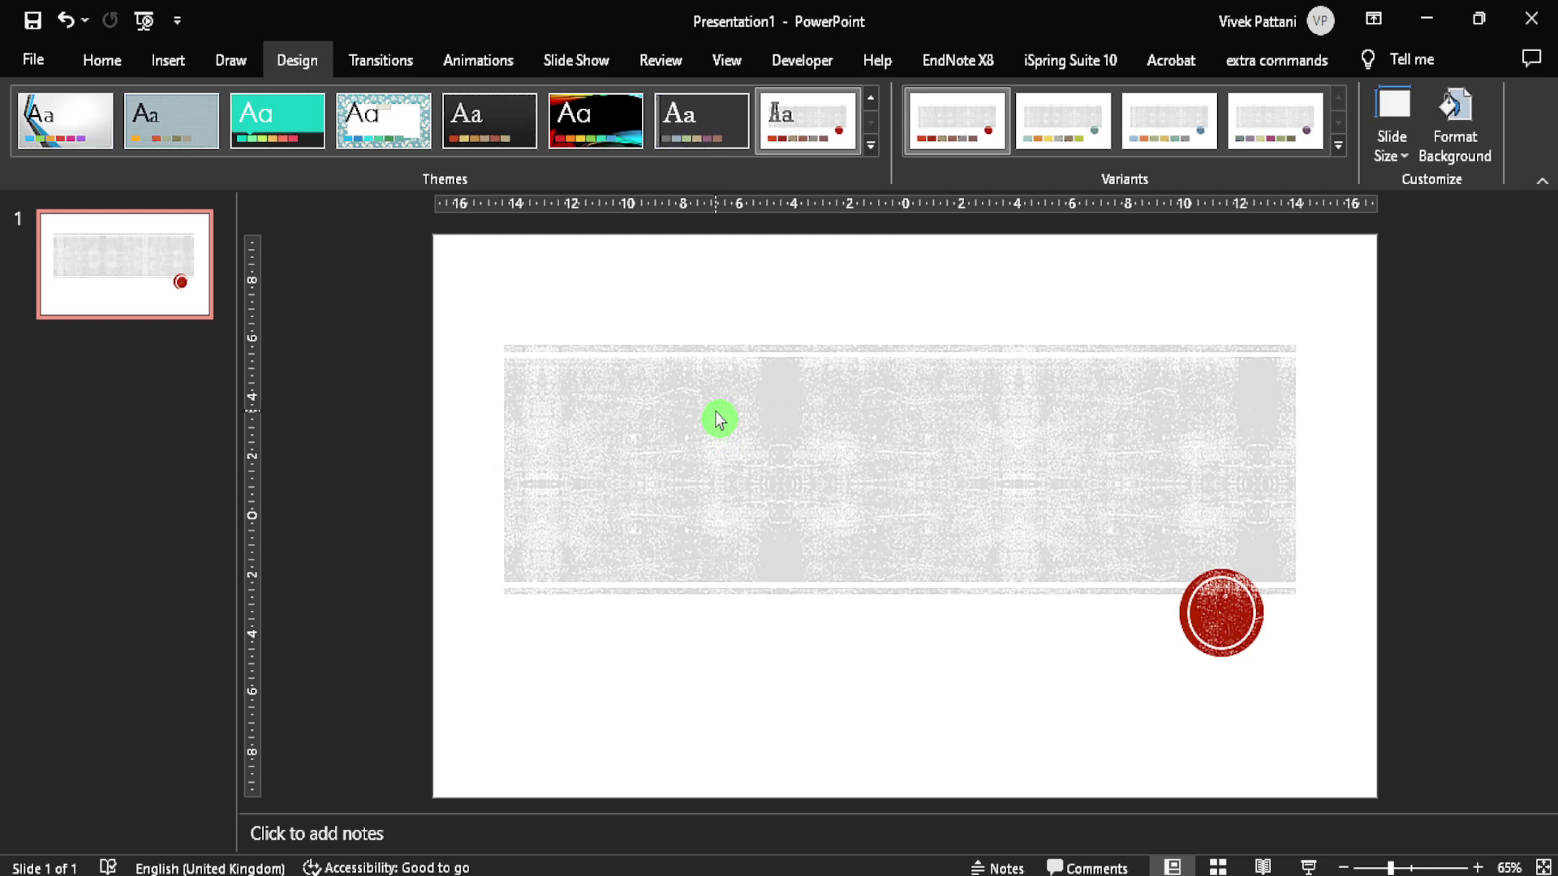
{"action": "left_click", "coordinate": [1406, 158]}
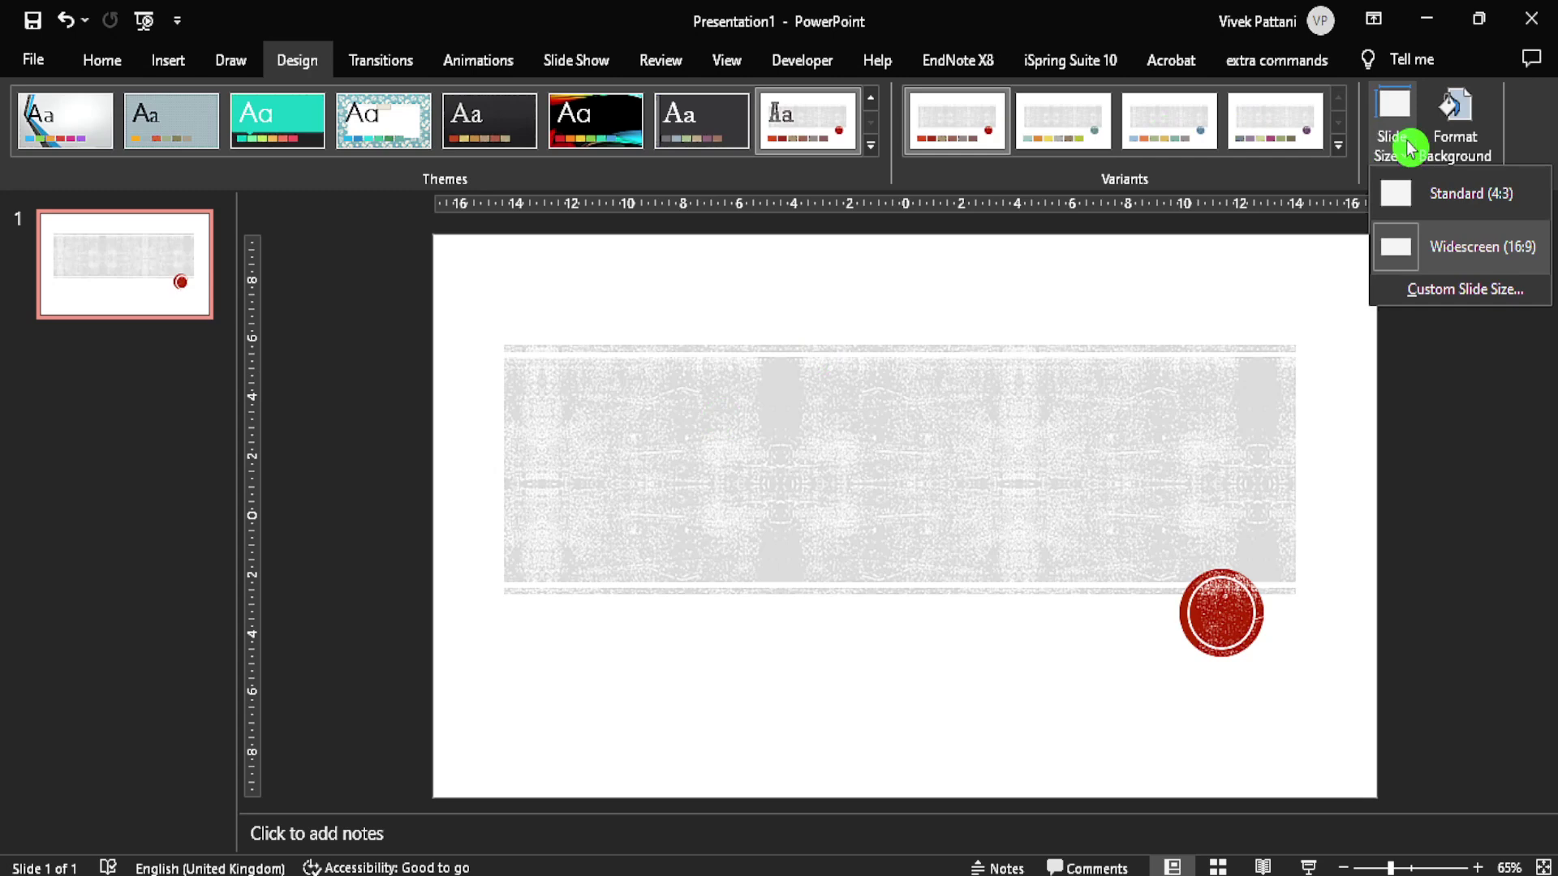
- Compare the Widescreen and On-screen Show 16:9 and 16:10 presets, then apply 35mm Slides (28.575 × 19.05 cm)
{"action": "left_click", "coordinate": [1454, 290]}
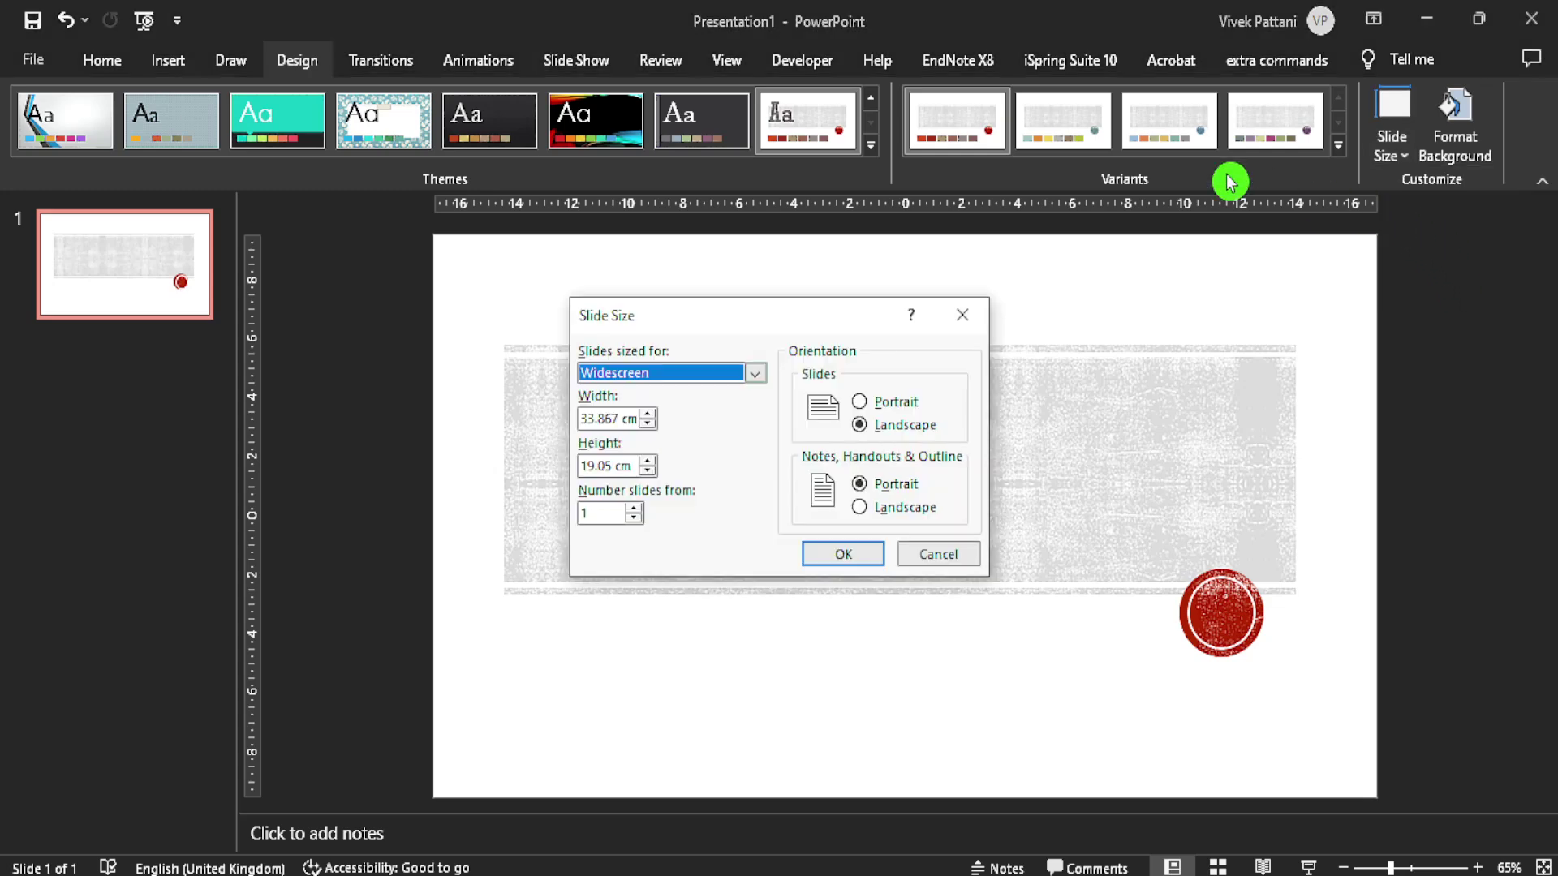
{"action": "left_click", "coordinate": [758, 374]}
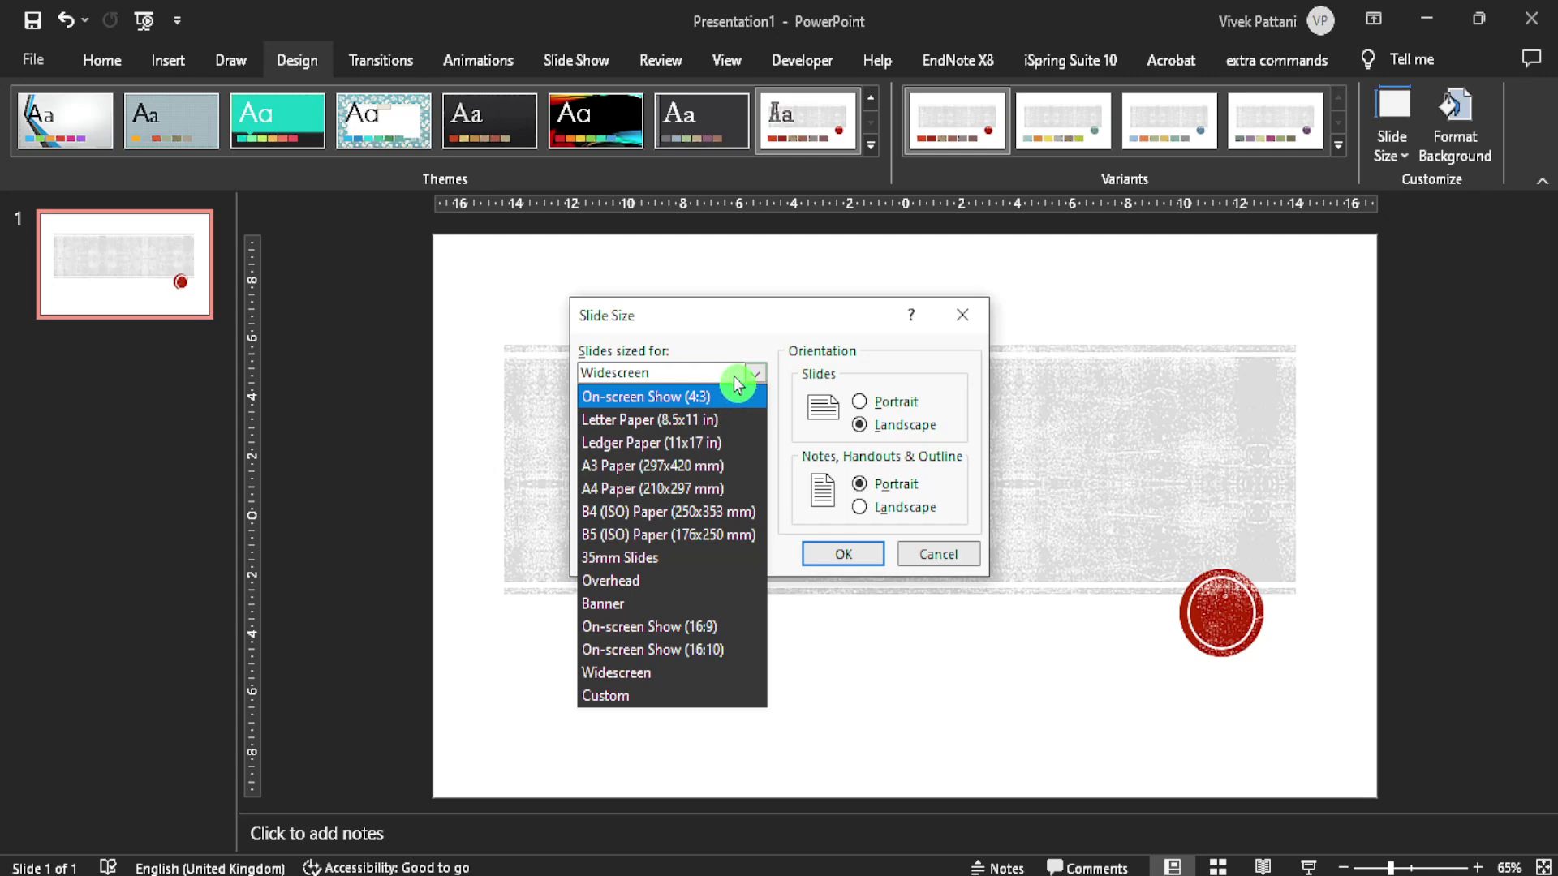
{"action": "left_click", "coordinate": [647, 672]}
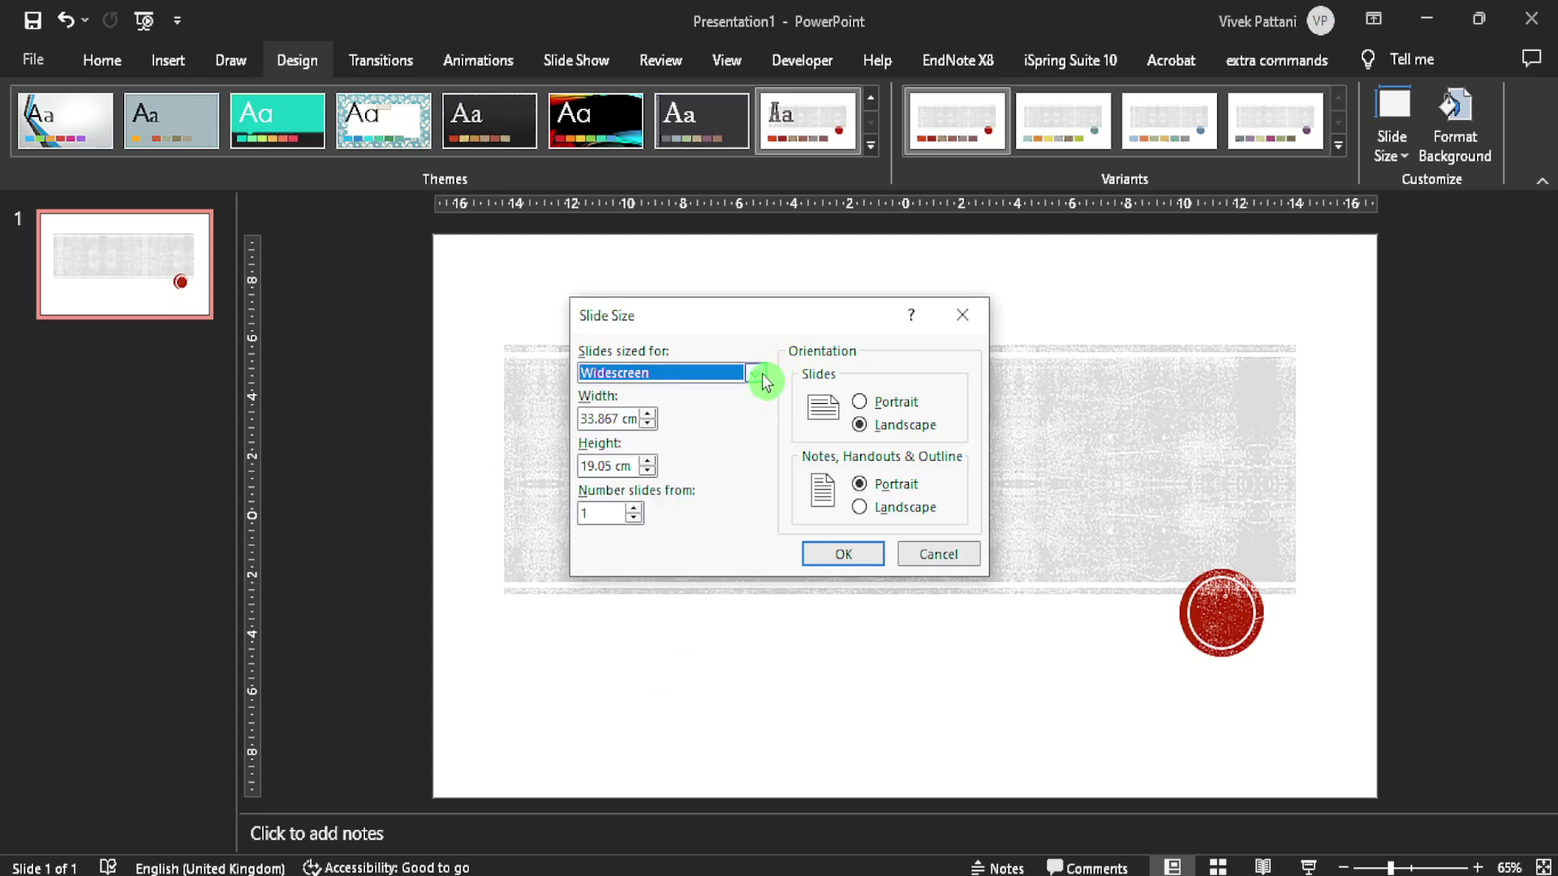
{"action": "left_click", "coordinate": [762, 374]}
{"action": "left_click", "coordinate": [730, 627]}
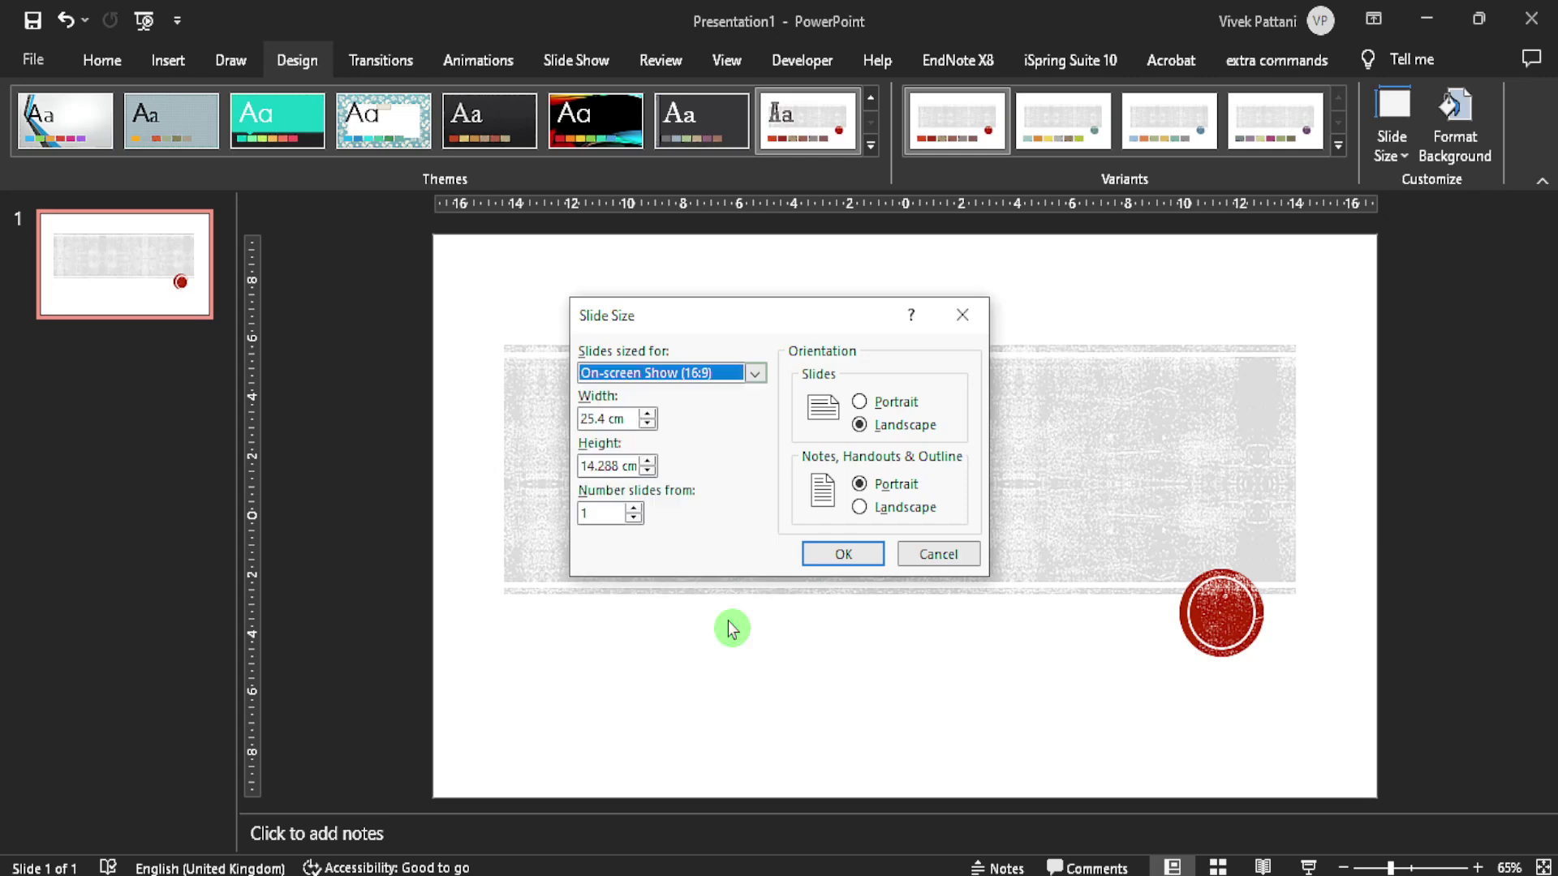
{"action": "left_click", "coordinate": [762, 373]}
{"action": "left_click", "coordinate": [689, 649]}
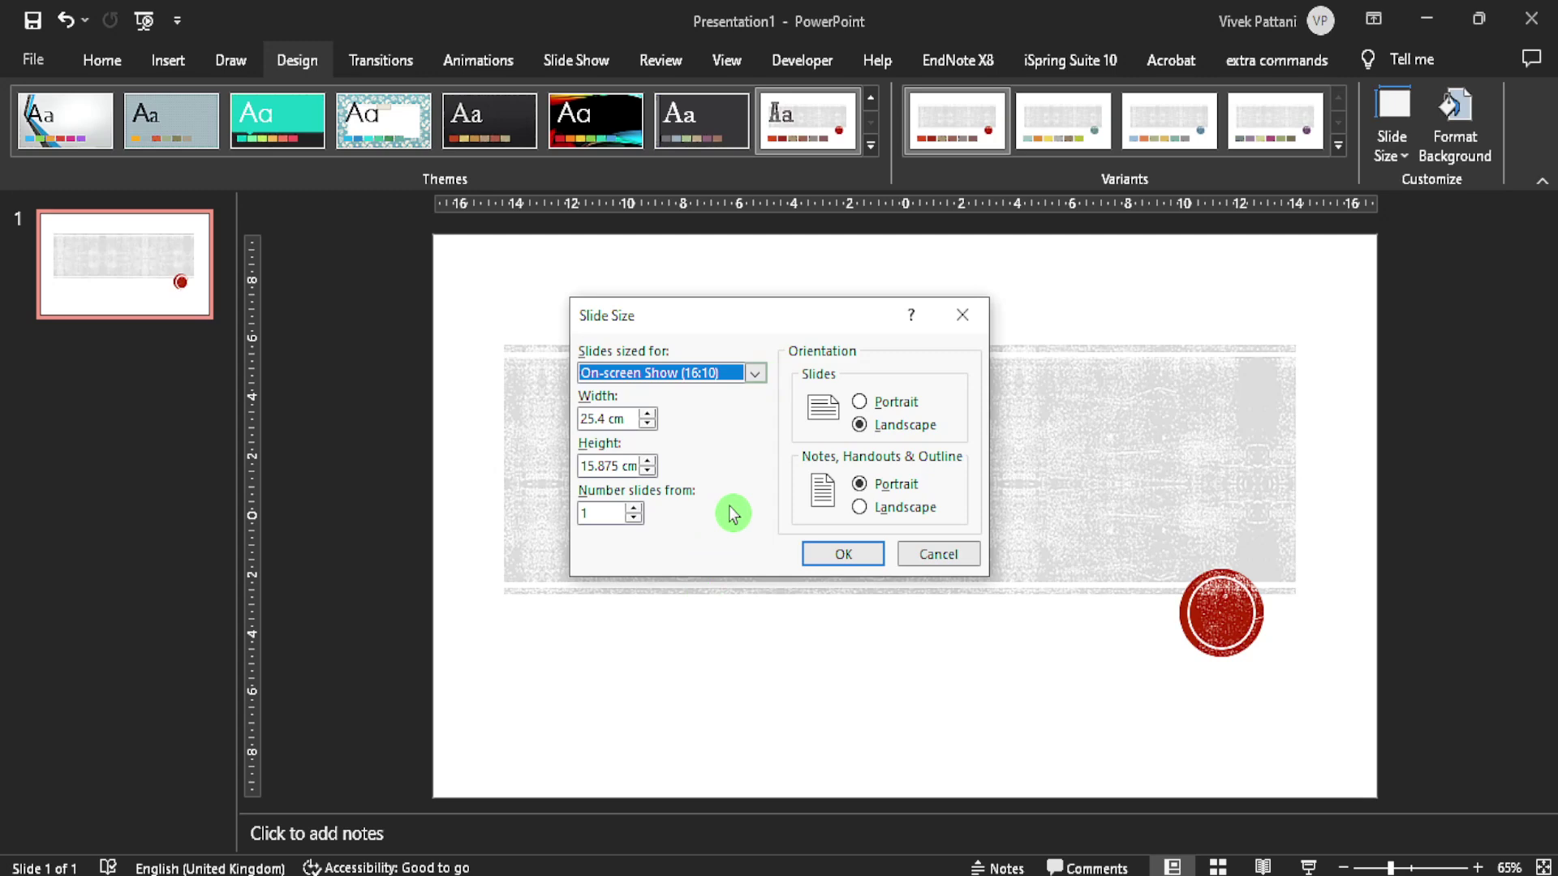
{"action": "left_click", "coordinate": [761, 374]}
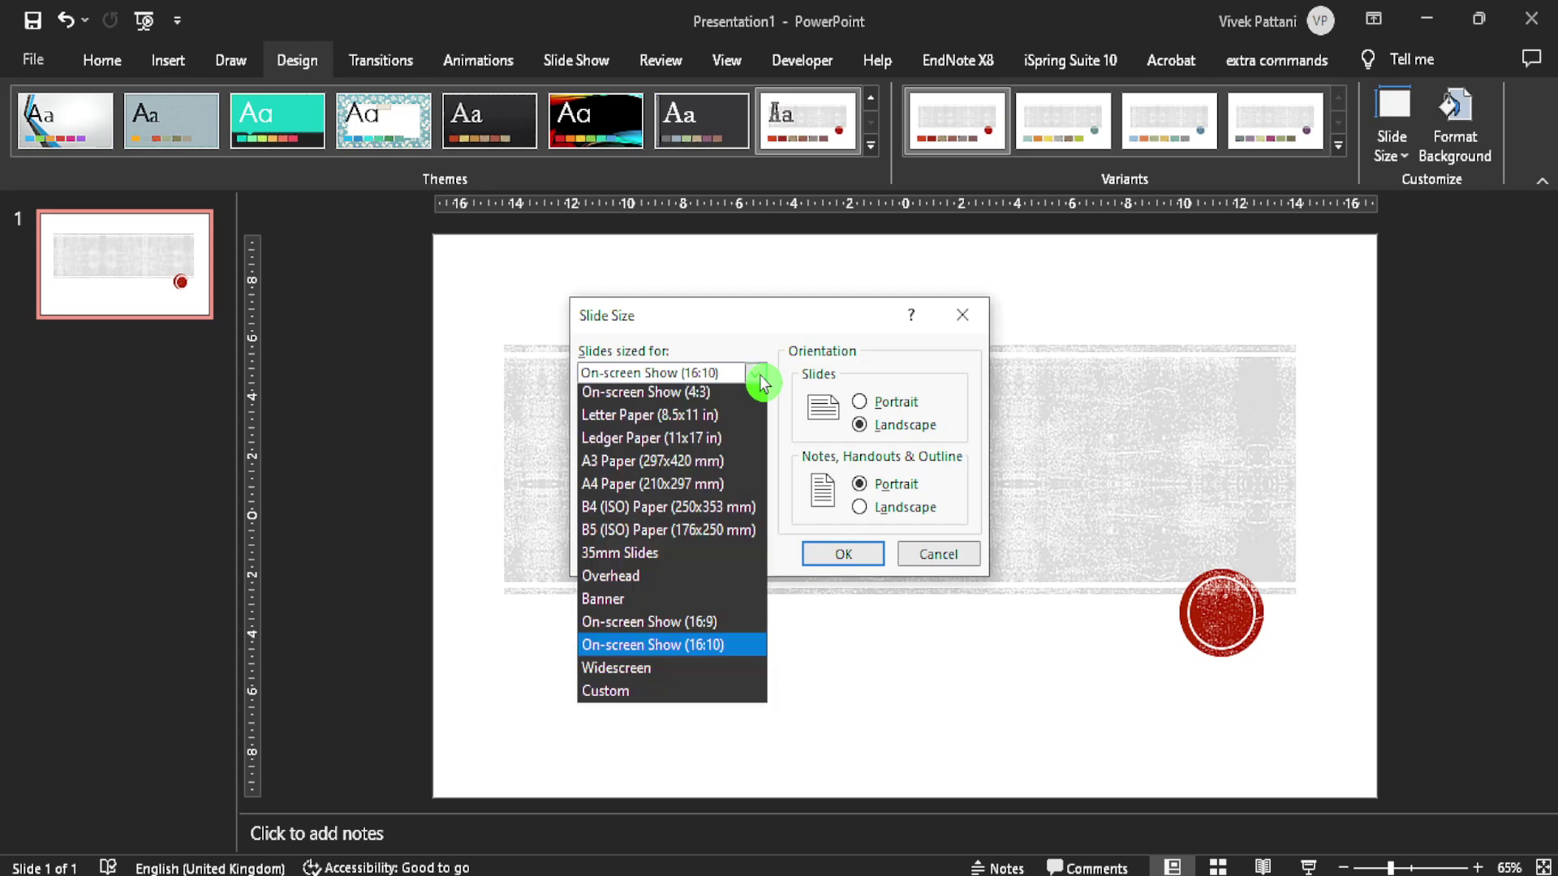
{"action": "left_click", "coordinate": [718, 627]}
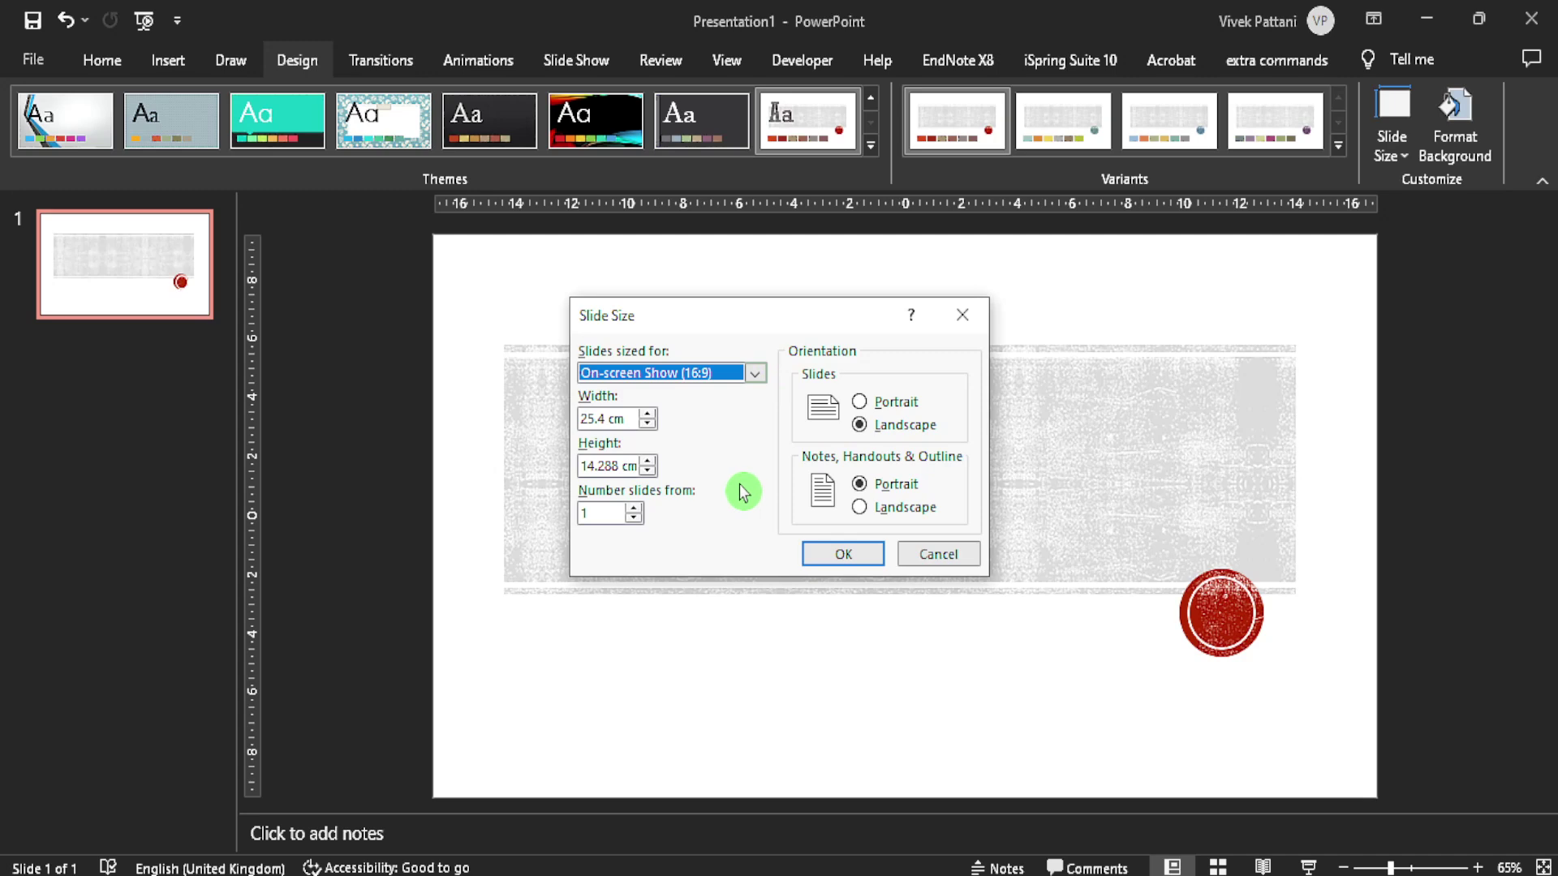
{"action": "left_click", "coordinate": [758, 375]}
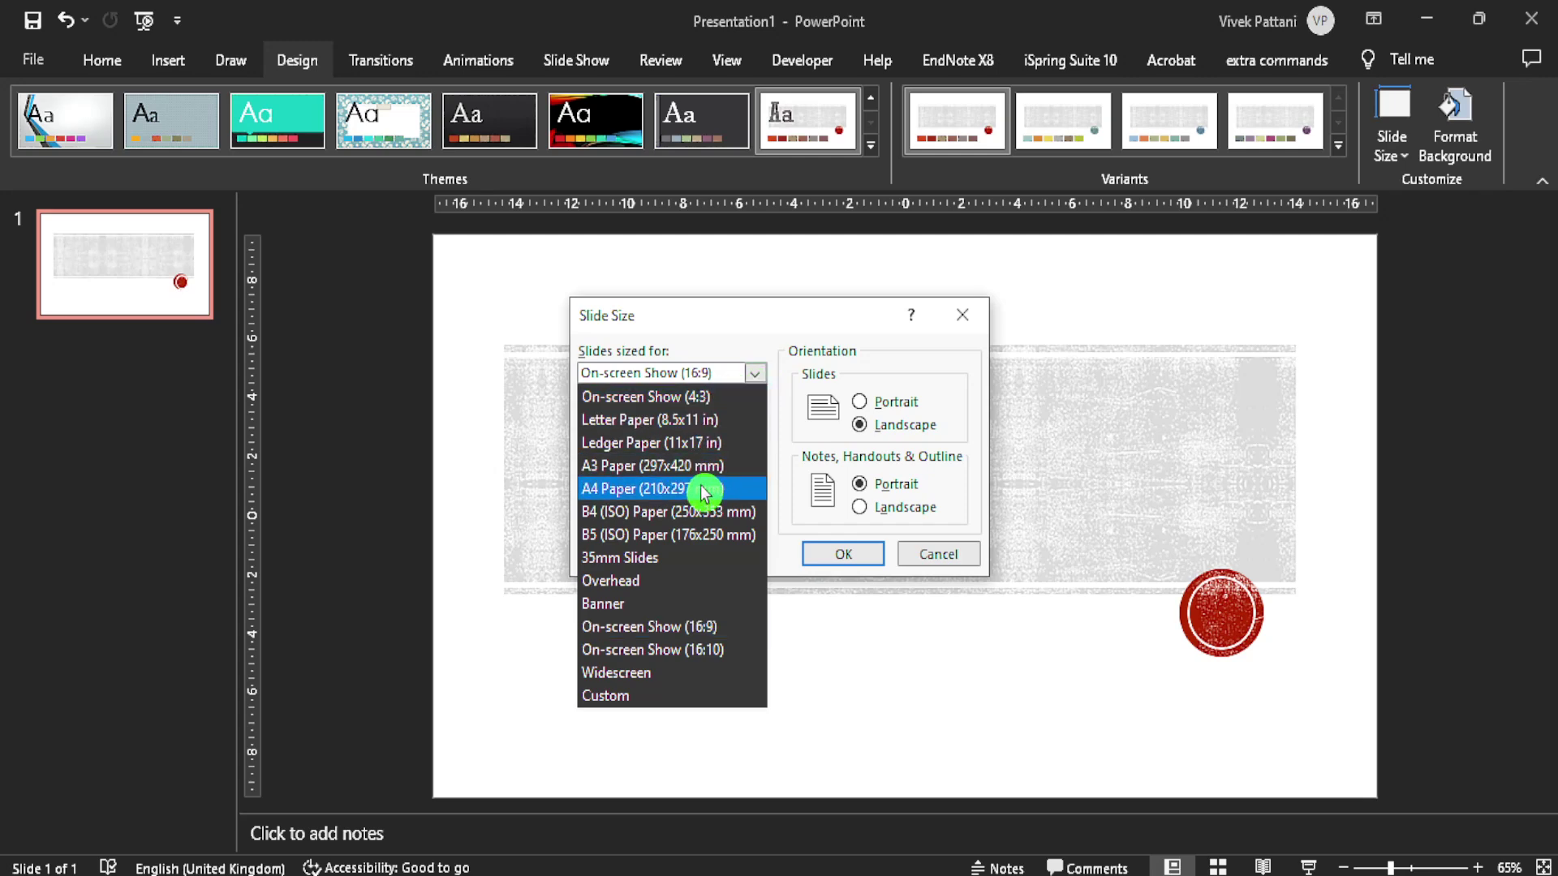
{"action": "left_click", "coordinate": [689, 558]}
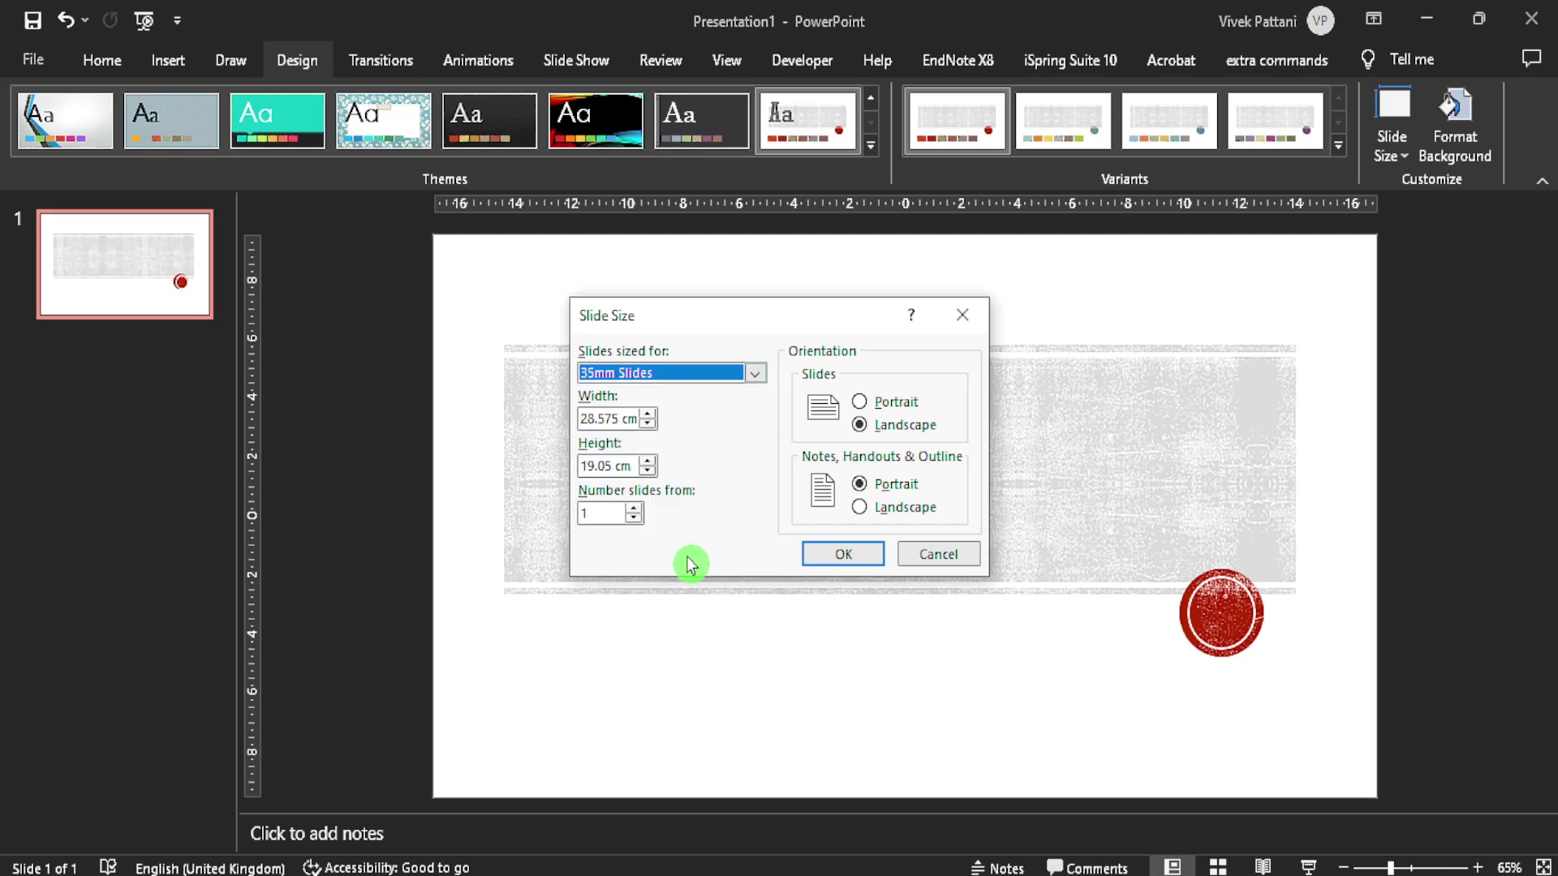
{"action": "left_click", "coordinate": [824, 560]}
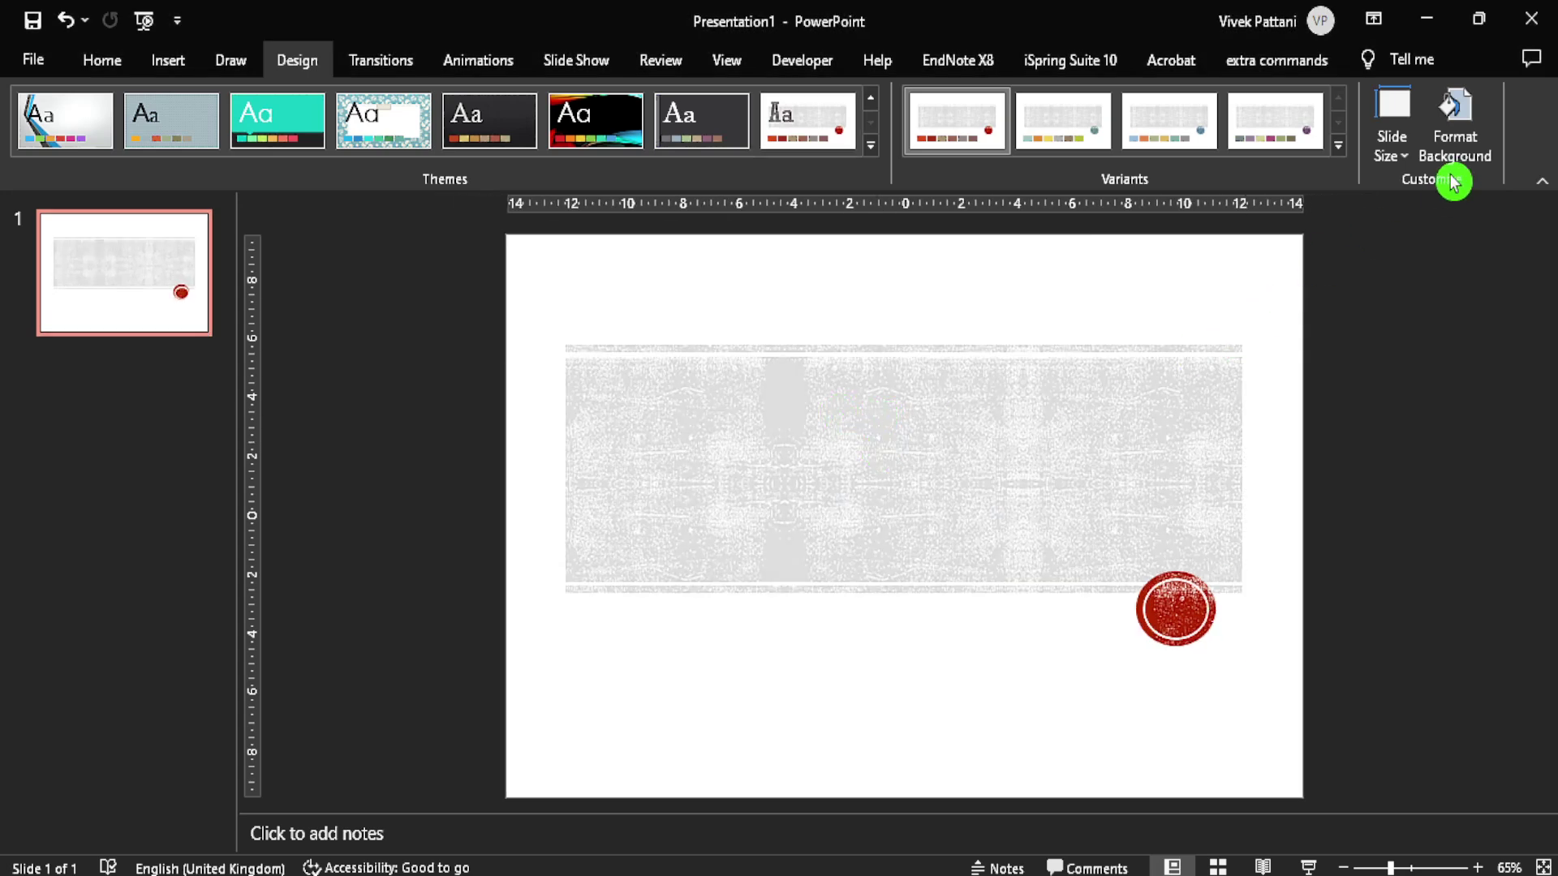
- Set the custom slide size back to Widescreen (33.867 × 19.05 cm), maximizing the content
{"action": "left_click", "coordinate": [1411, 165]}
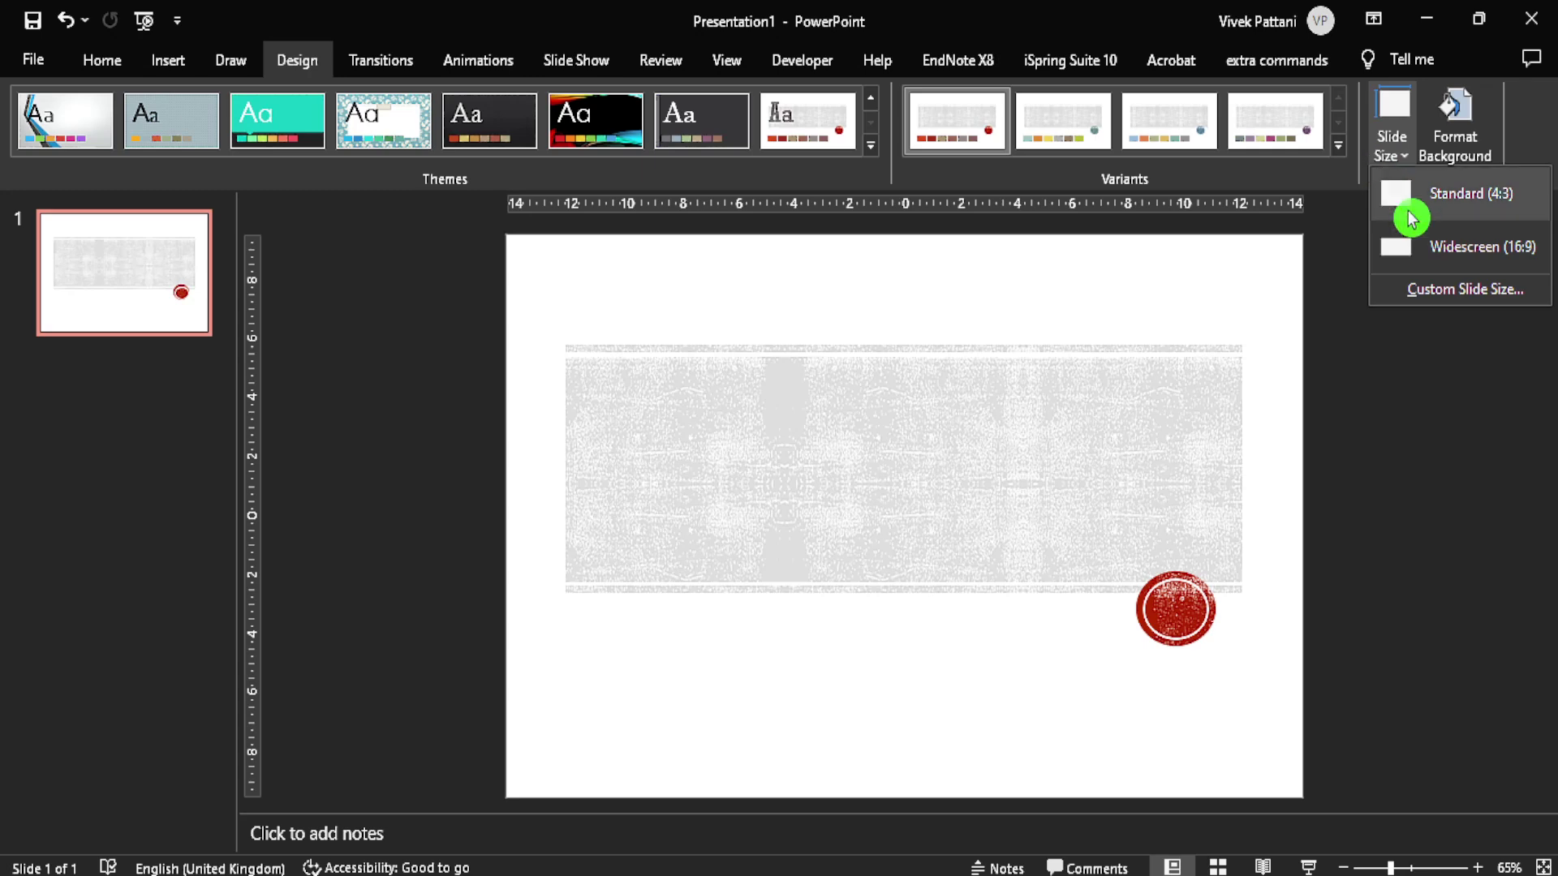
{"action": "left_click", "coordinate": [1432, 288]}
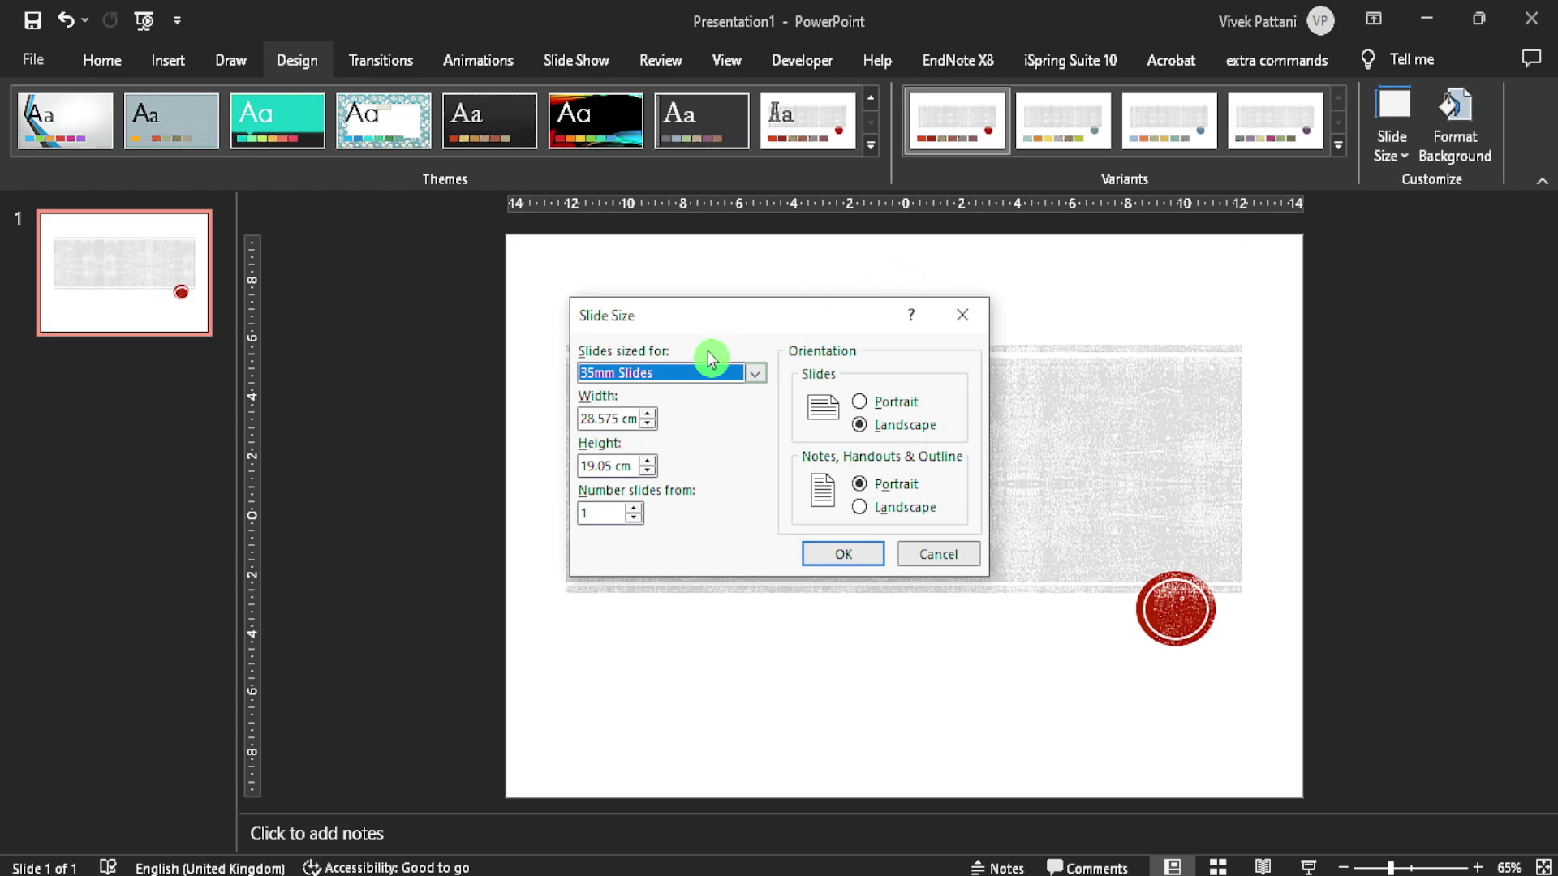
{"action": "left_click", "coordinate": [757, 374]}
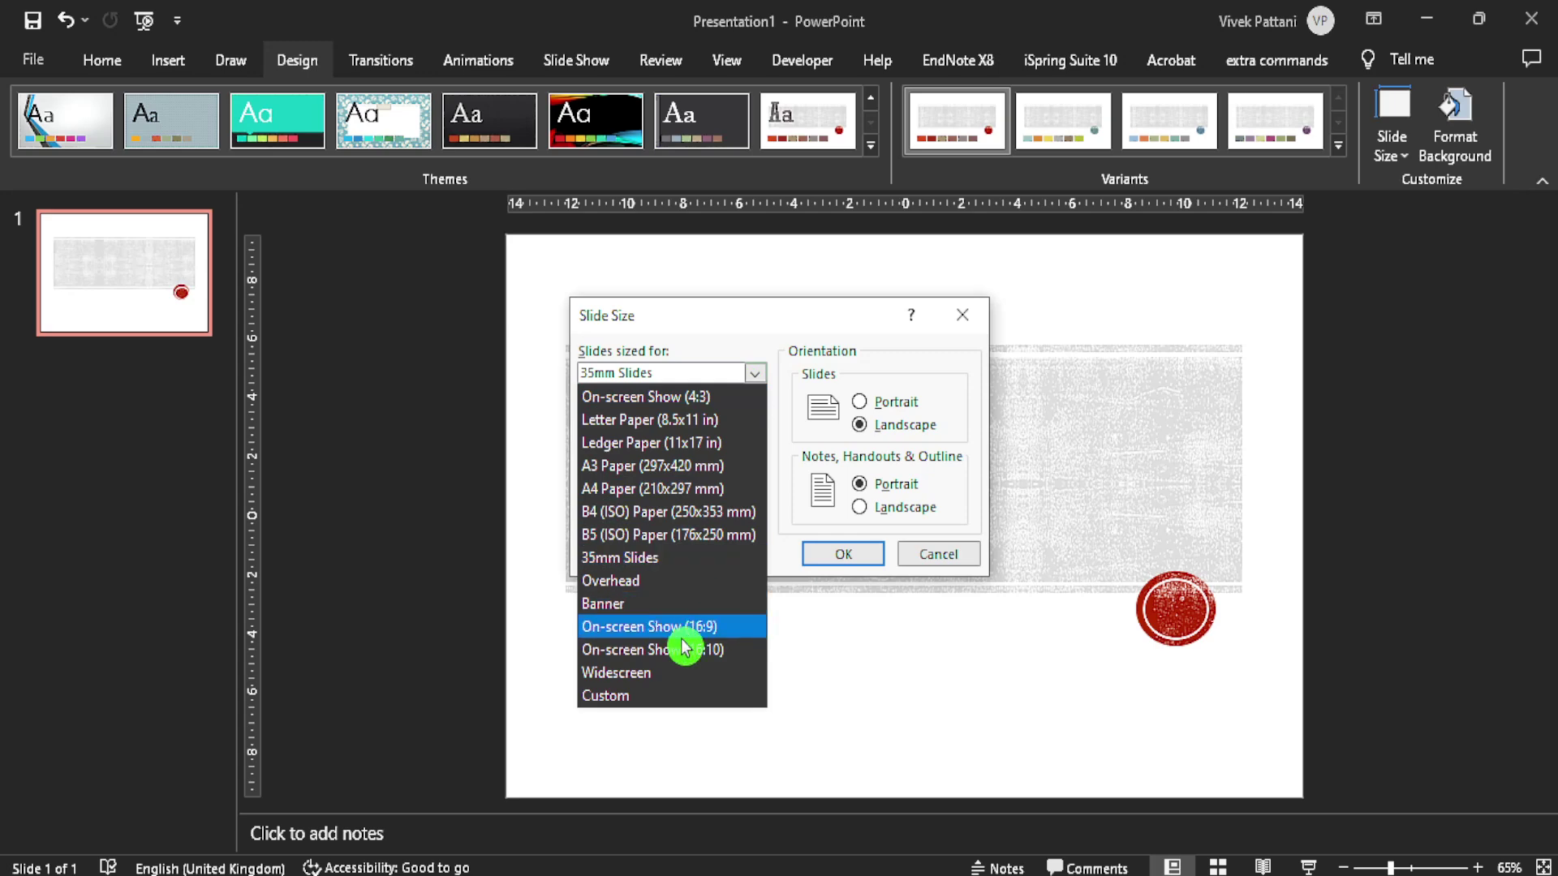
{"action": "left_click", "coordinate": [666, 684]}
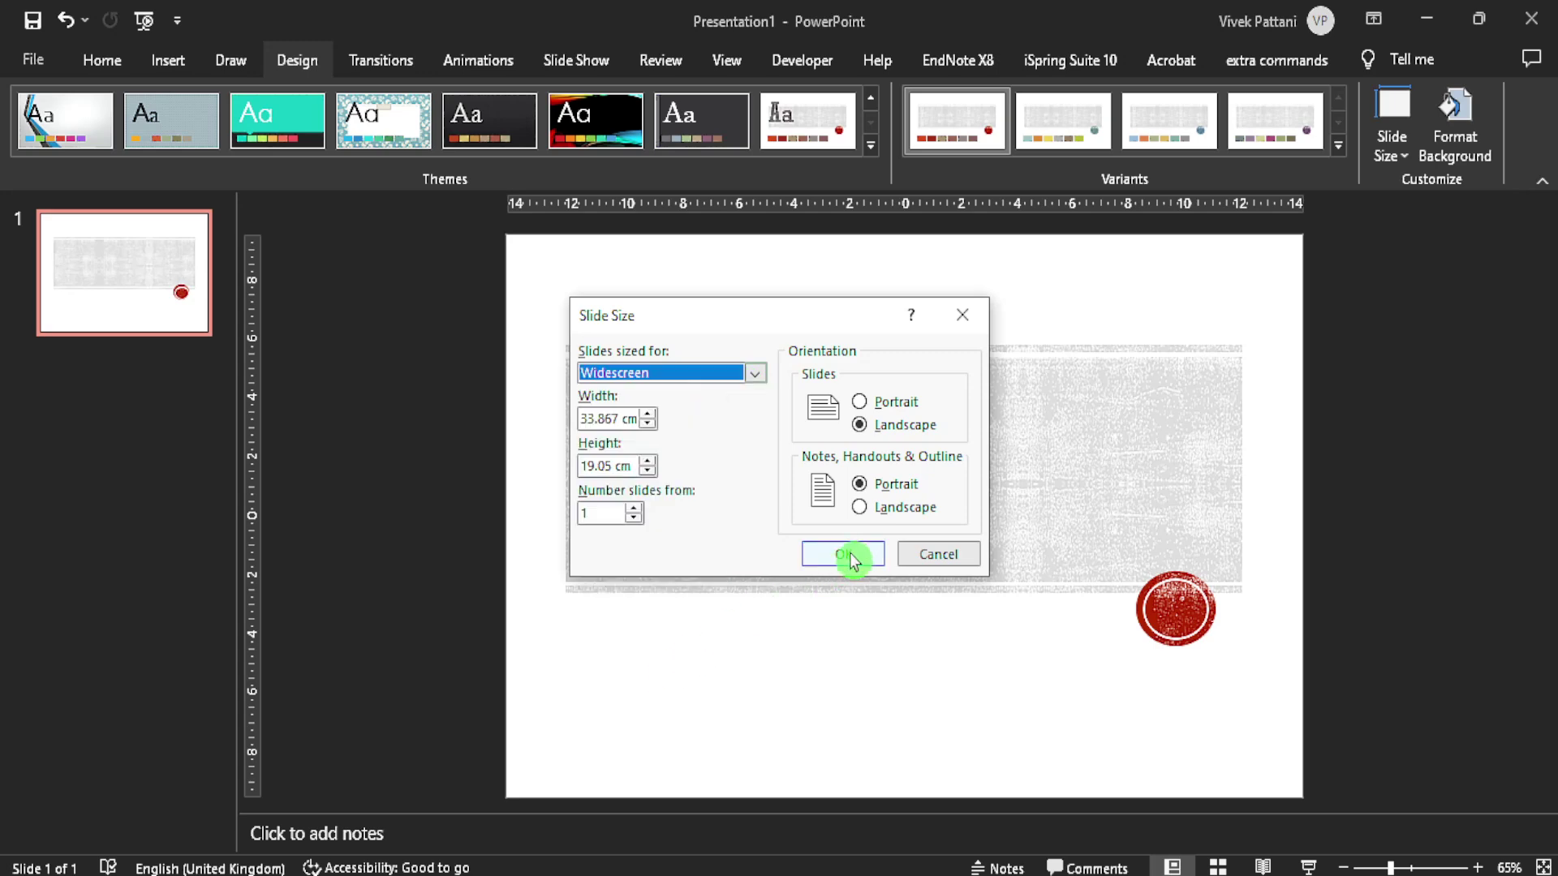
{"action": "left_click", "coordinate": [849, 556]}
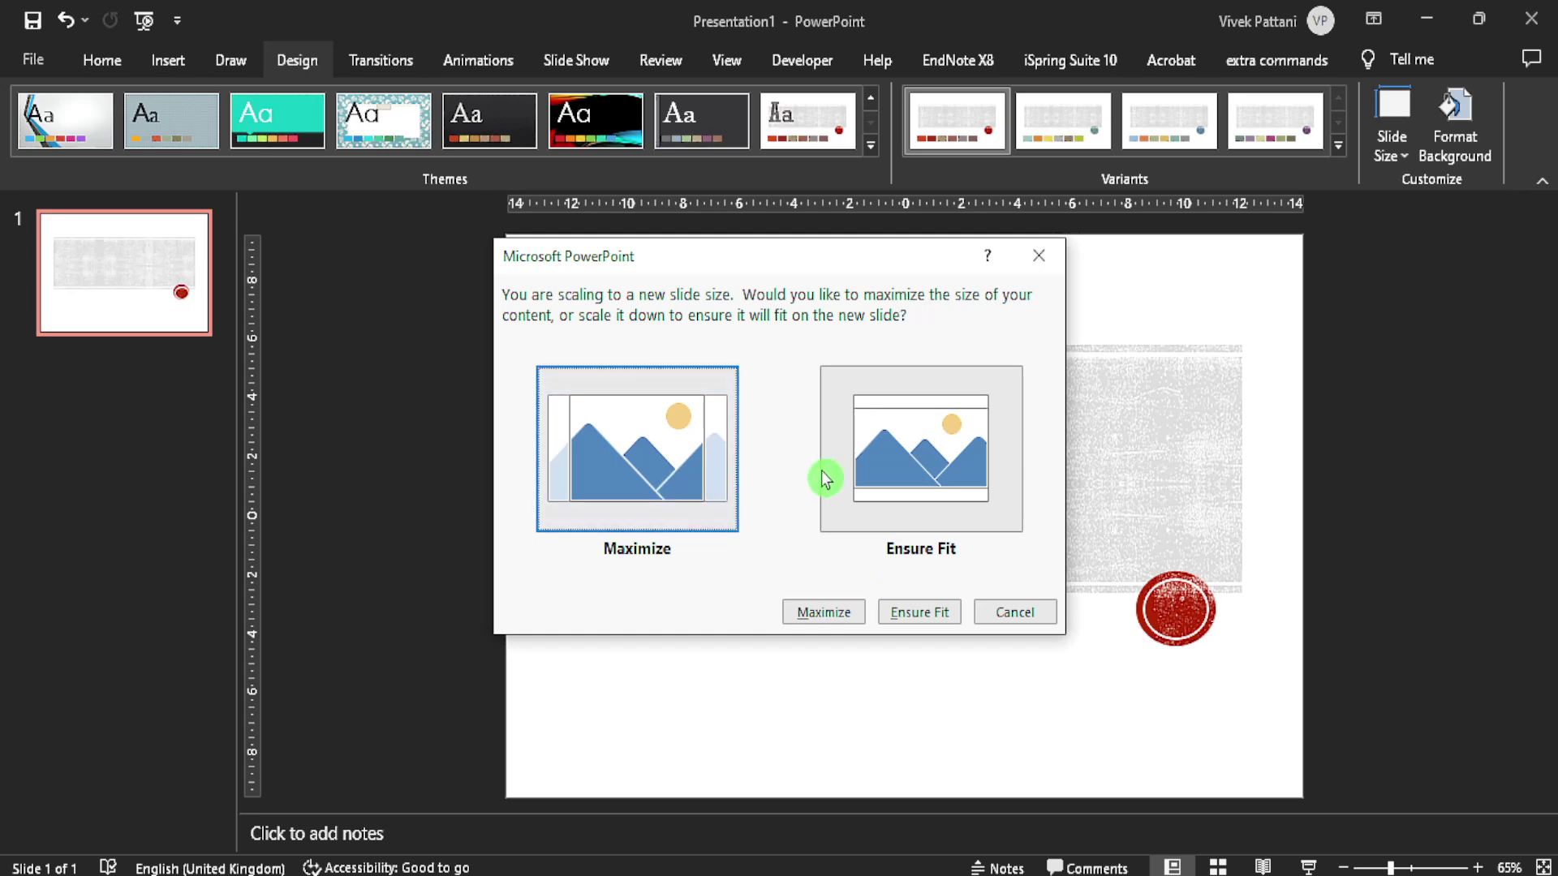
{"action": "left_click", "coordinate": [668, 482]}
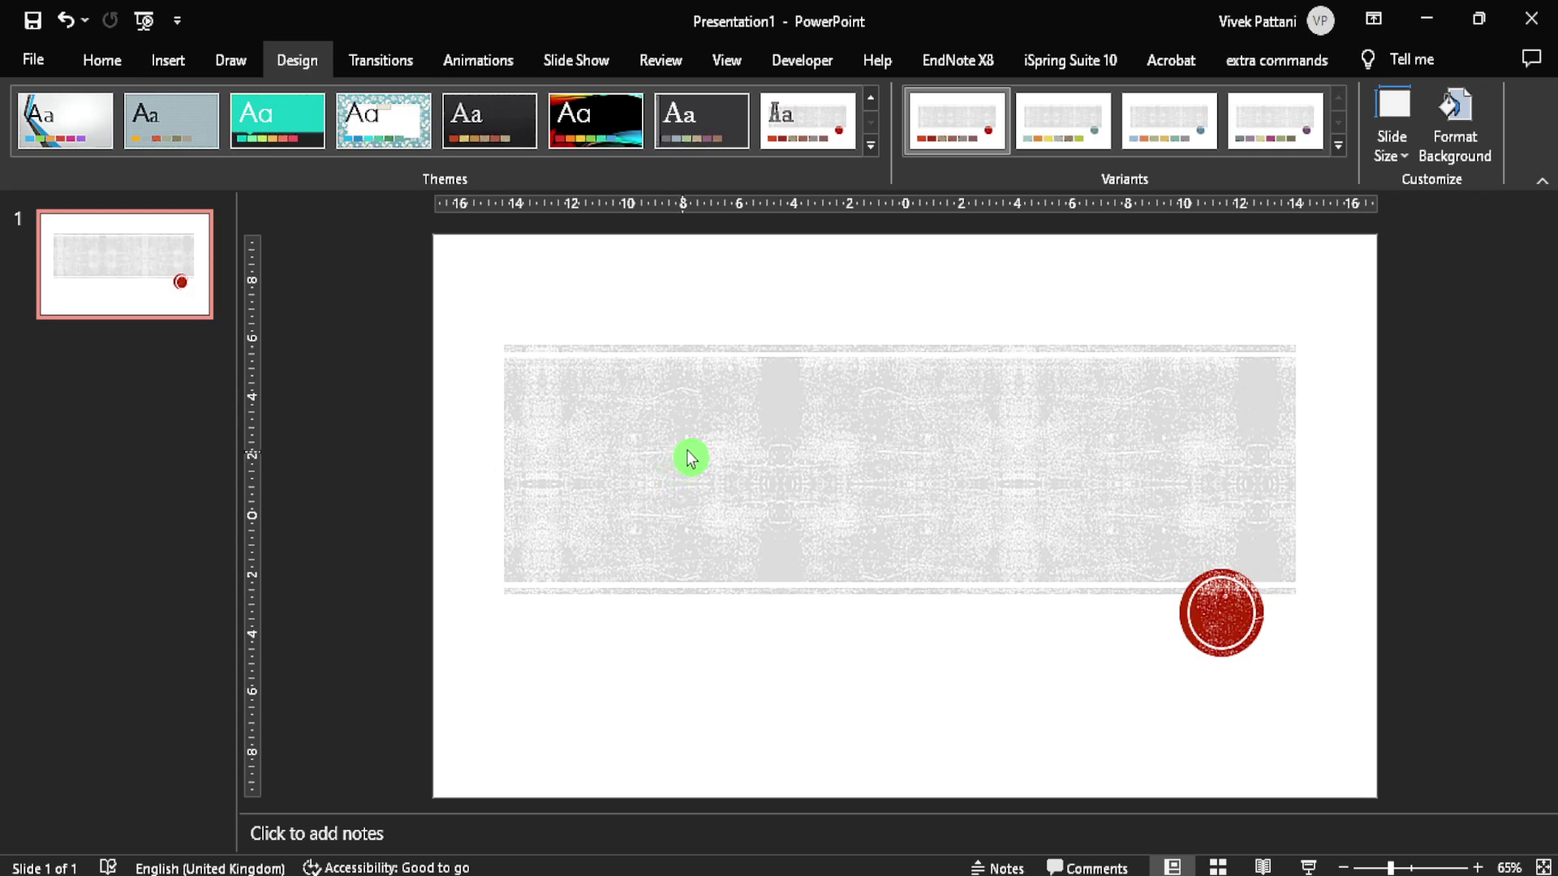
- Try gradient, pattern and solid fills, then give the background a beige texture and choose Insert picture
{"action": "left_click", "coordinate": [1456, 130]}
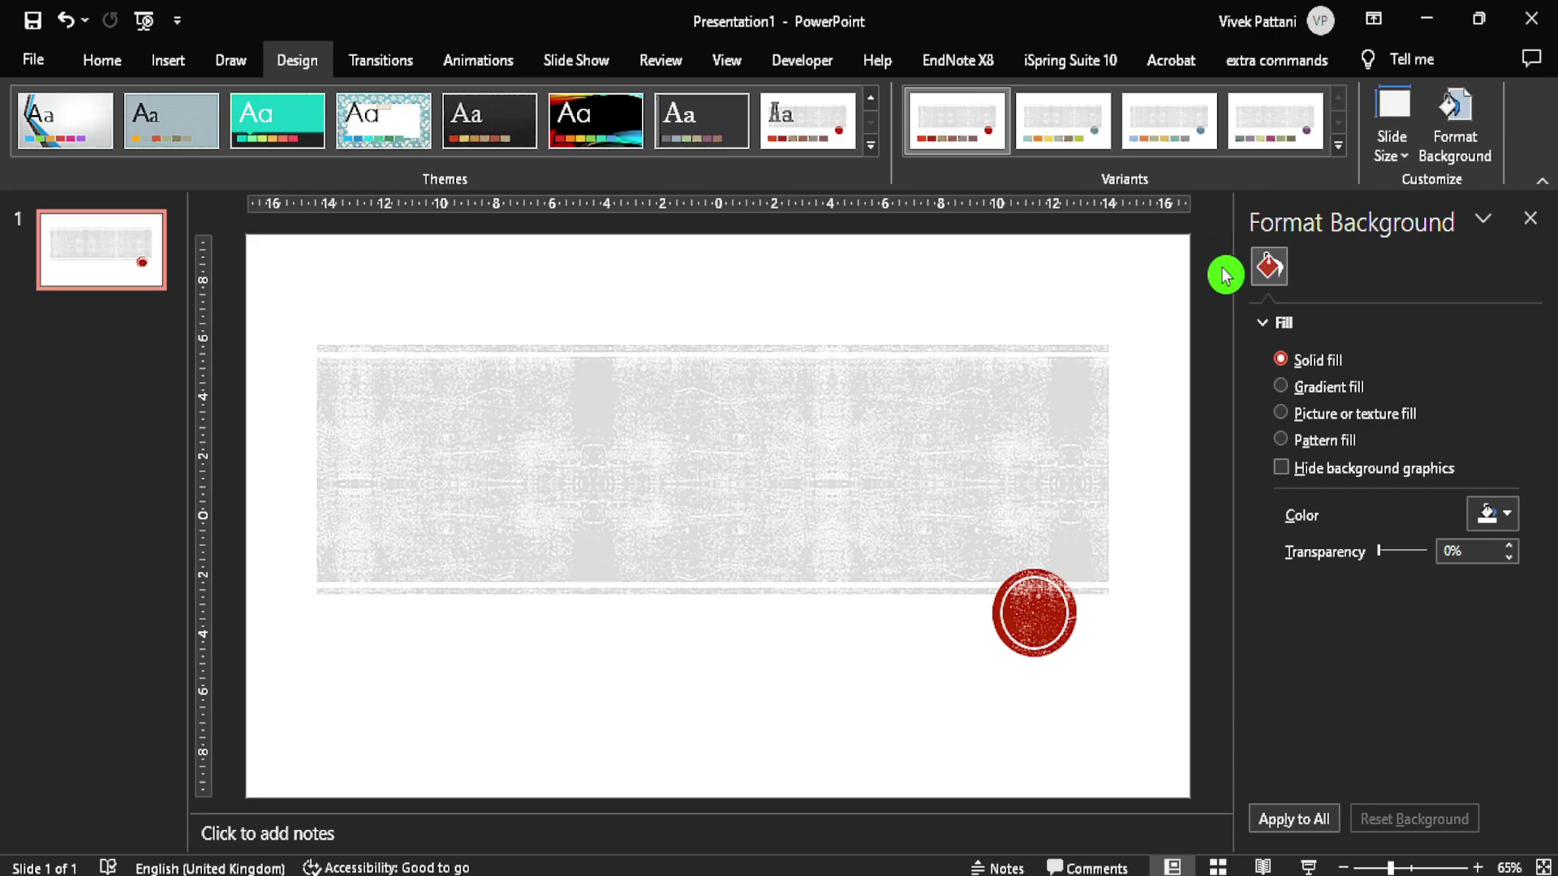
{"action": "left_click", "coordinate": [1291, 390]}
{"action": "left_click", "coordinate": [1285, 418]}
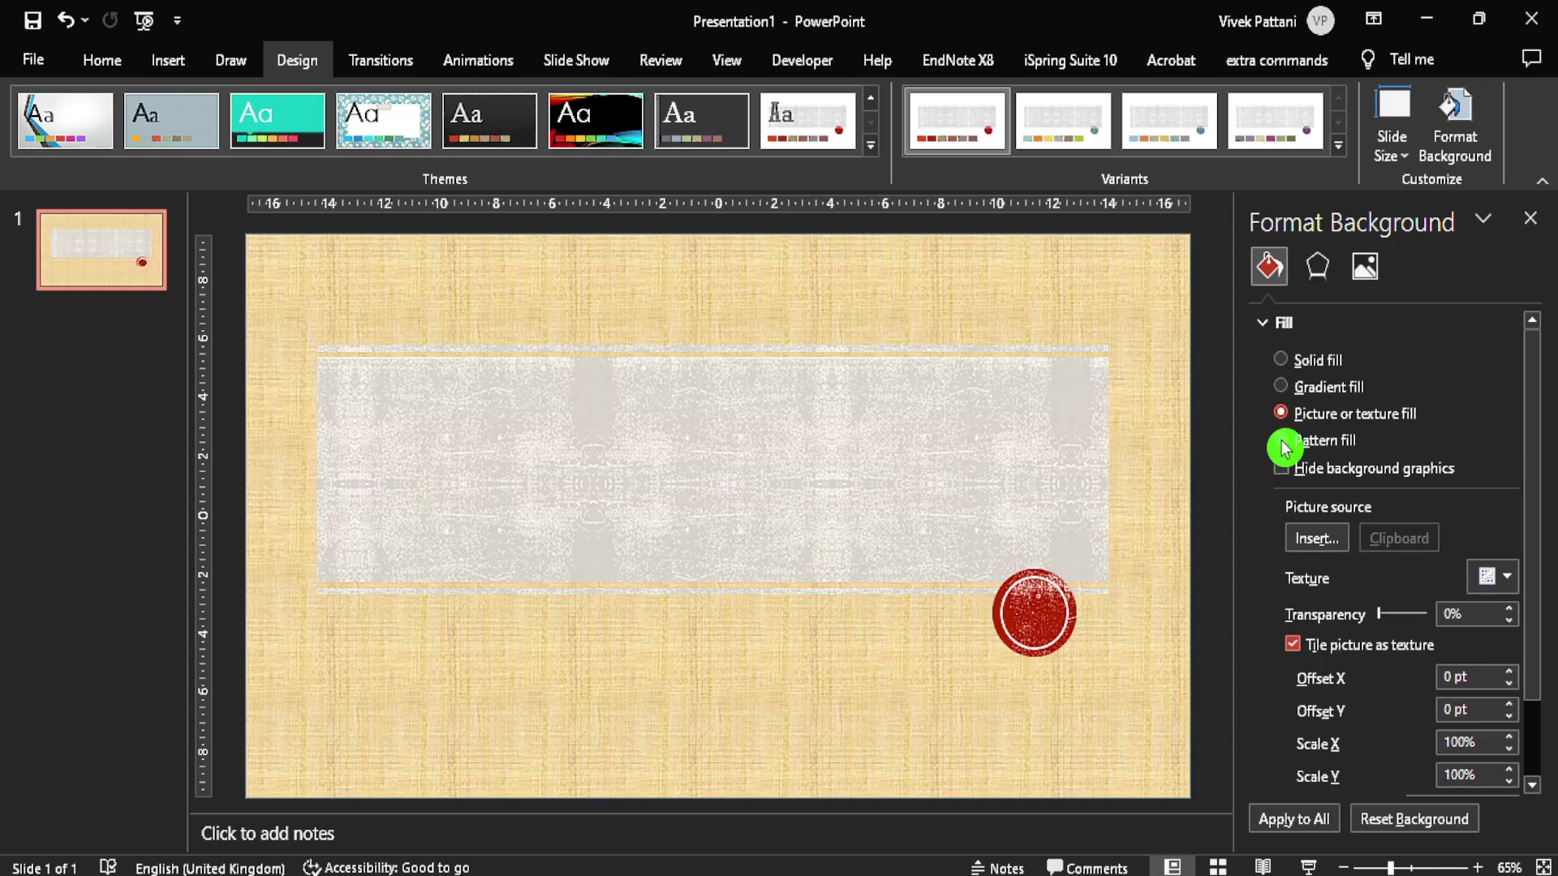
{"action": "left_click", "coordinate": [1282, 440]}
{"action": "left_click", "coordinate": [1284, 468]}
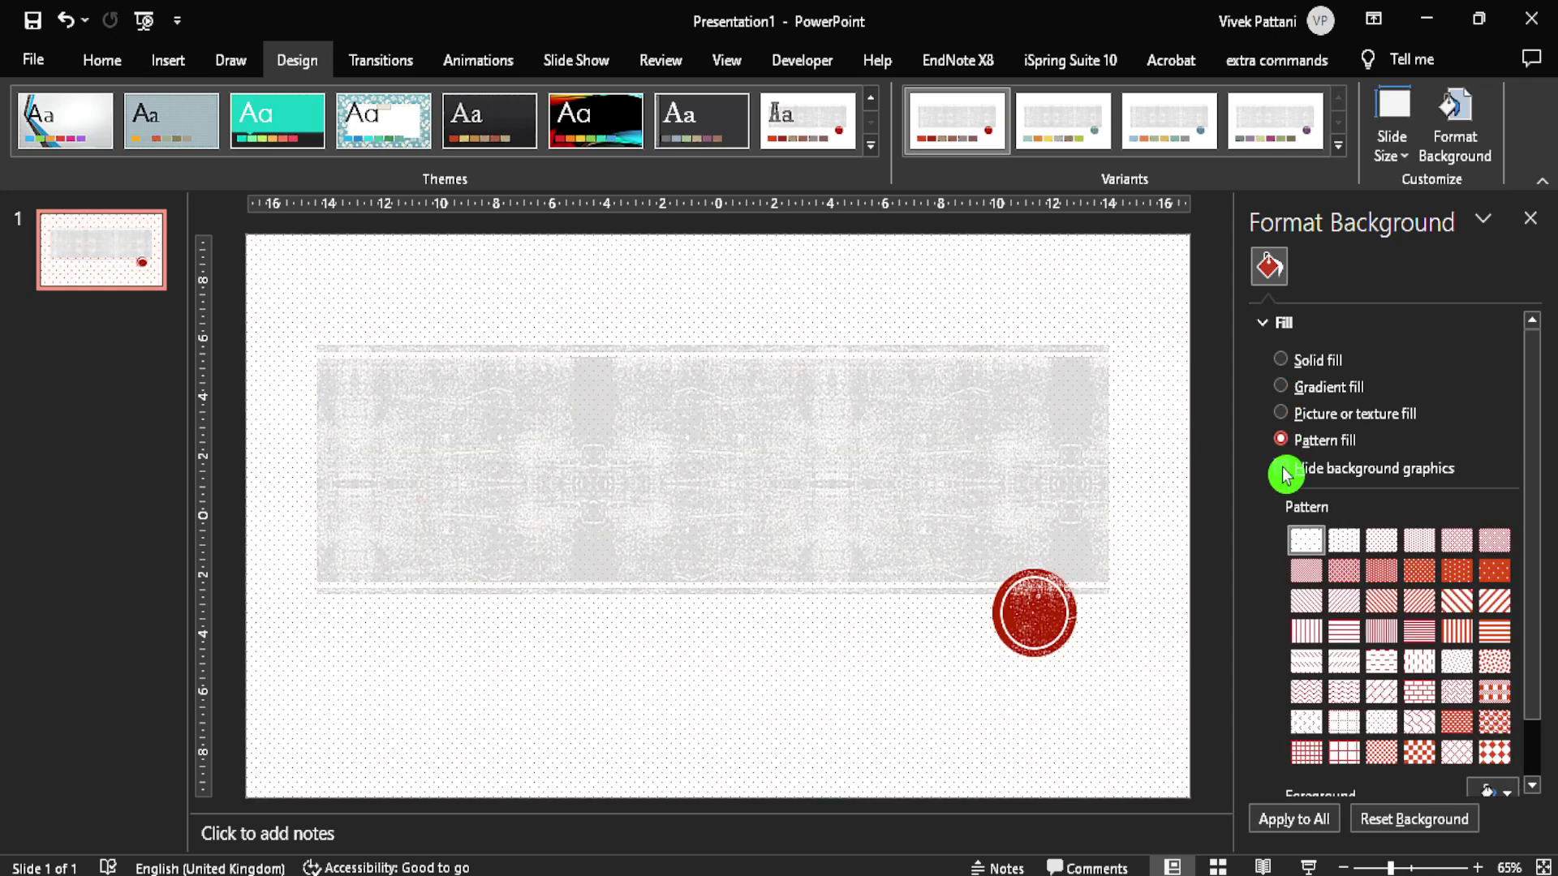
{"action": "left_click", "coordinate": [1284, 360]}
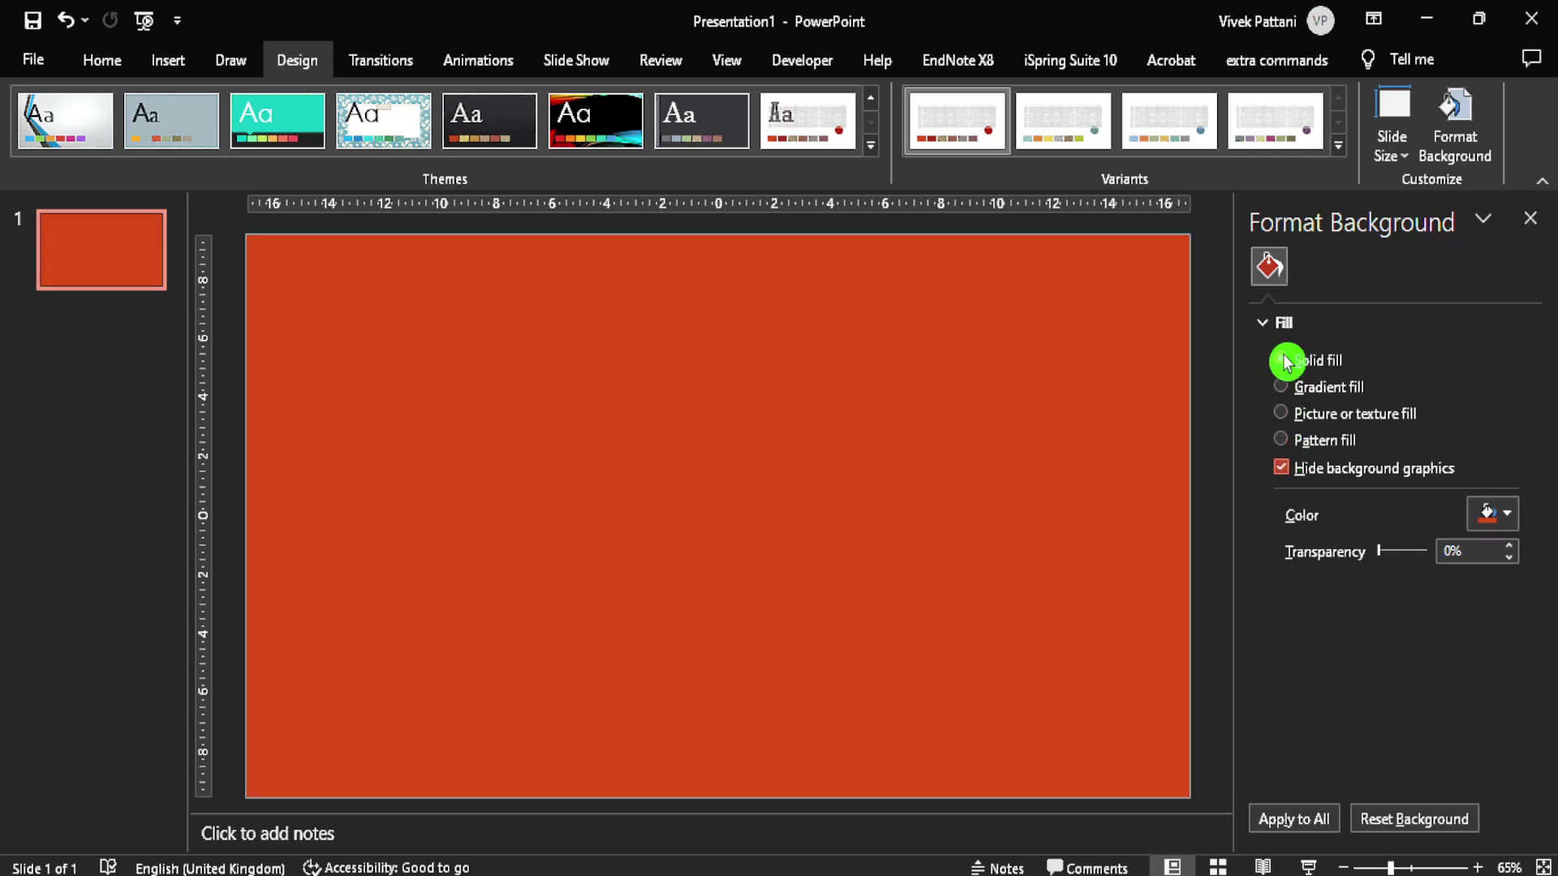
{"action": "left_click", "coordinate": [1282, 468]}
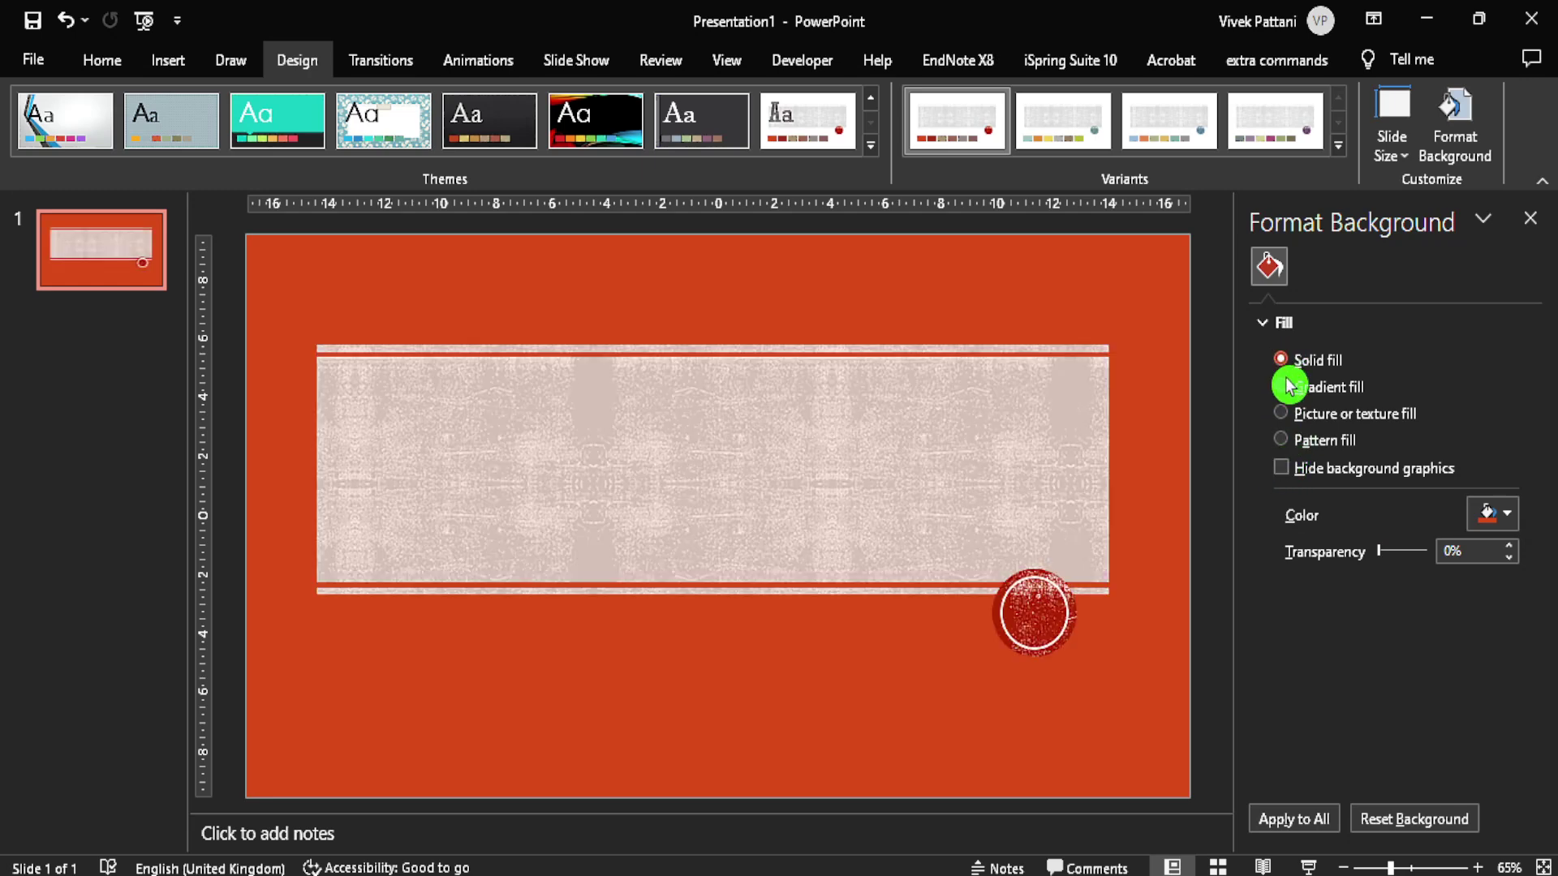
{"action": "left_click", "coordinate": [1283, 391]}
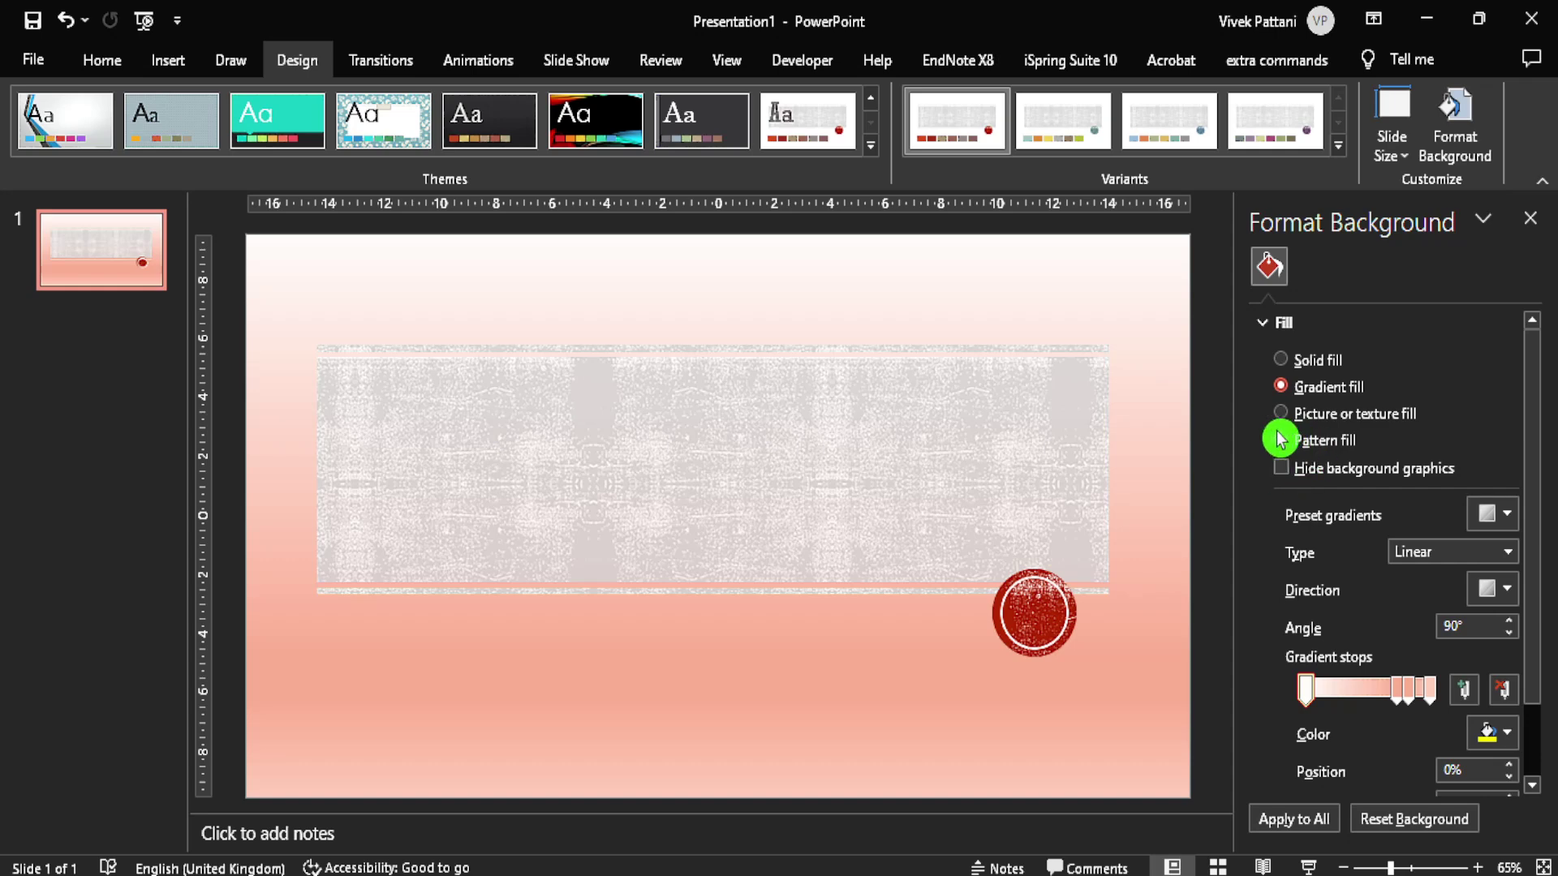
{"action": "left_click_drag", "start_coordinate": [1529, 336], "coordinate": [1345, 422]}
{"action": "left_click", "coordinate": [1345, 419]}
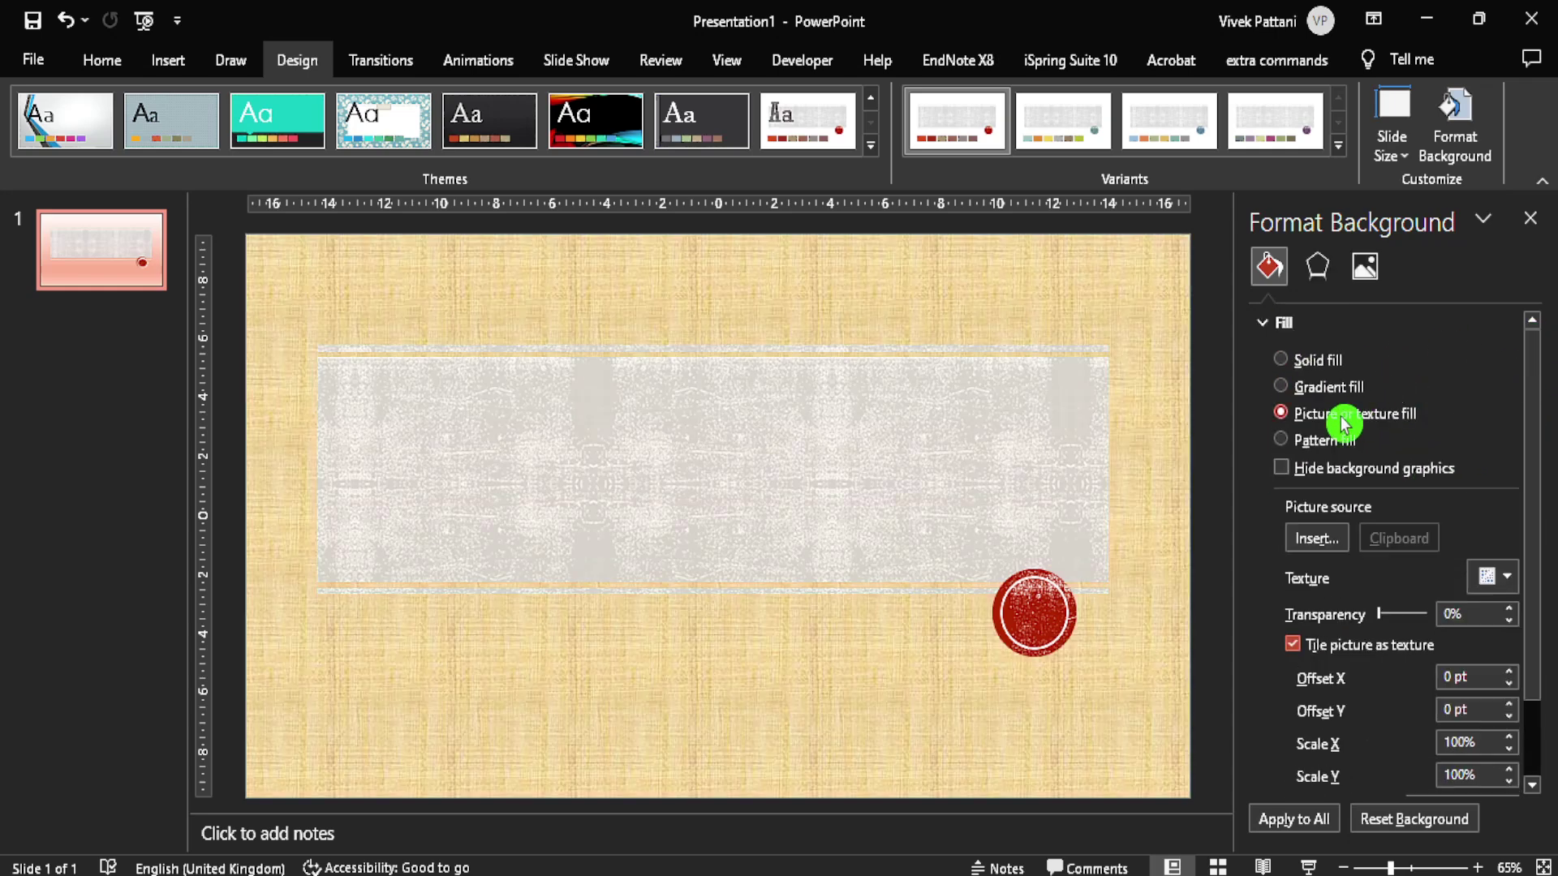
{"action": "left_click", "coordinate": [1338, 539]}
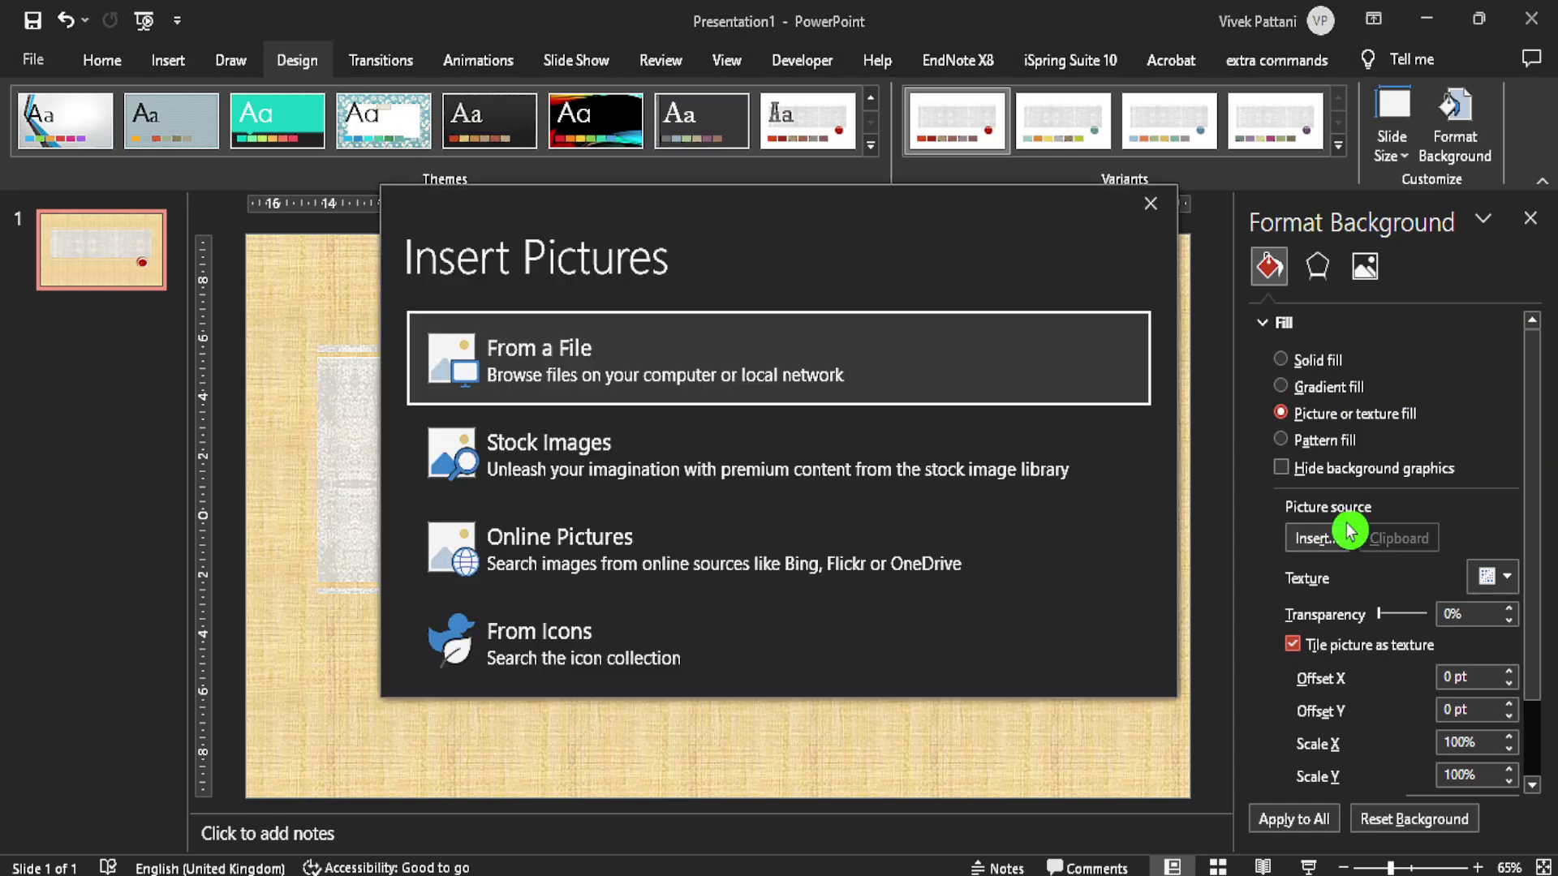
- Use the first 'Pages from Microbiology' image in Downloads as the slide background picture
{"action": "left_click", "coordinate": [694, 367]}
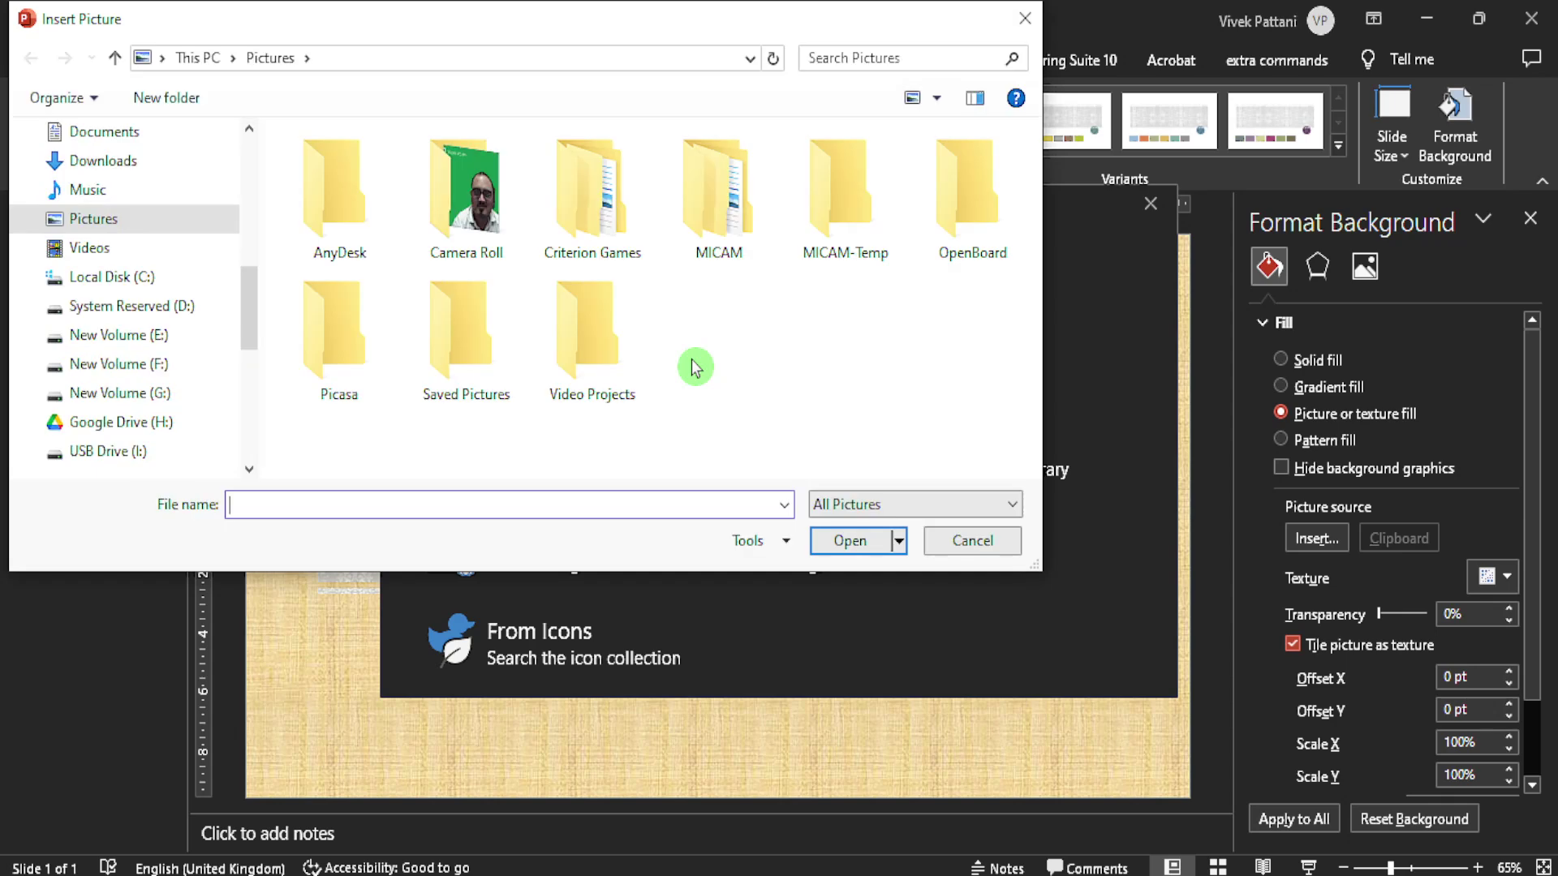
{"action": "scroll", "coordinate": [104, 209], "scroll_direction": "up", "scroll_amount": 10}
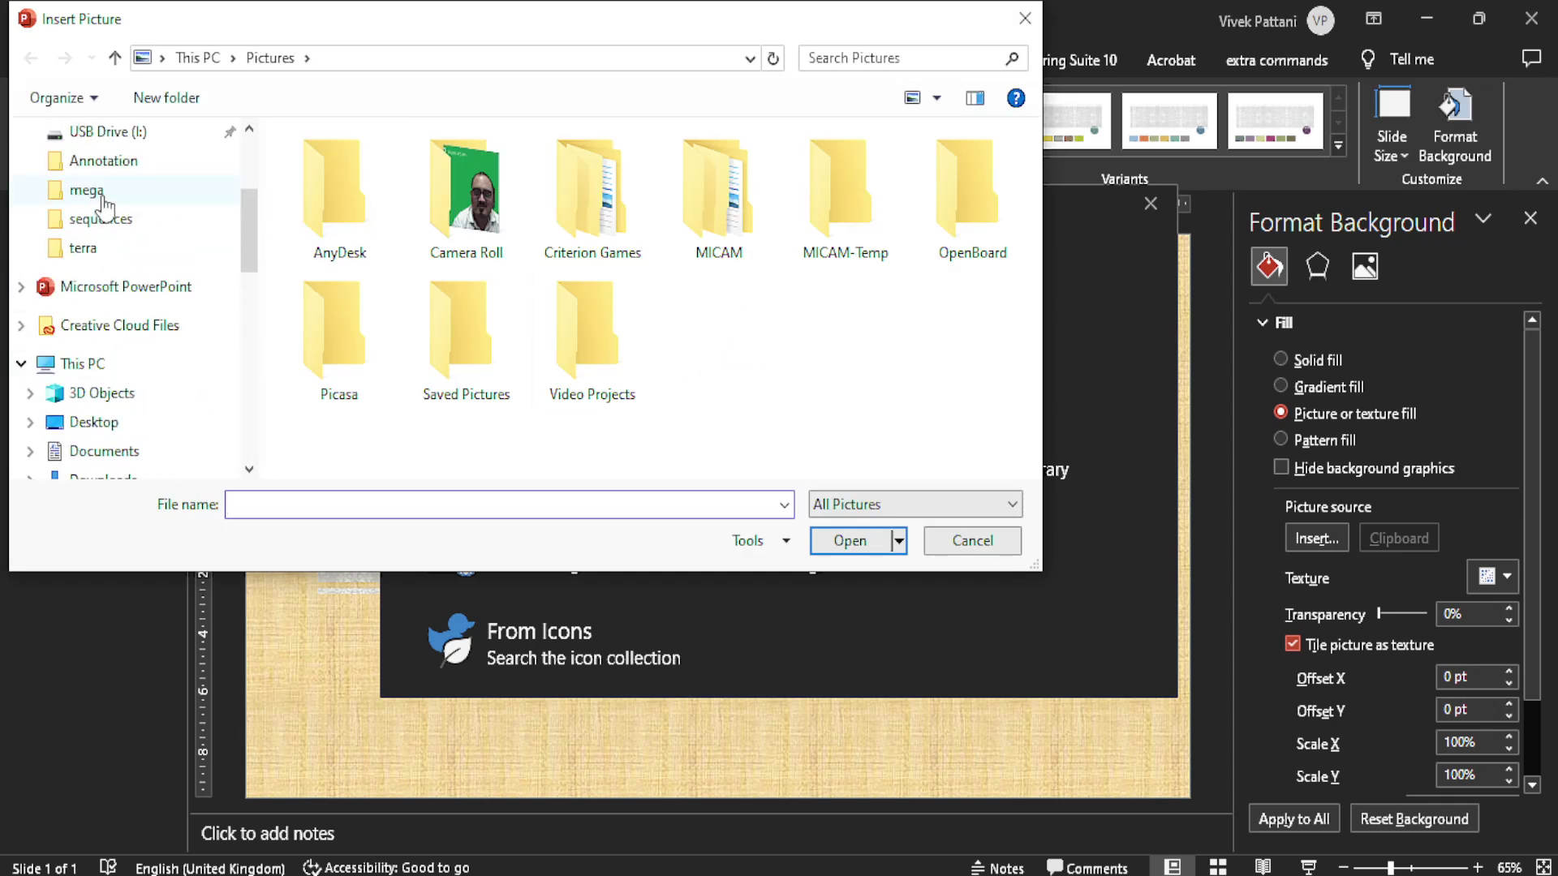
{"action": "left_click", "coordinate": [109, 209]}
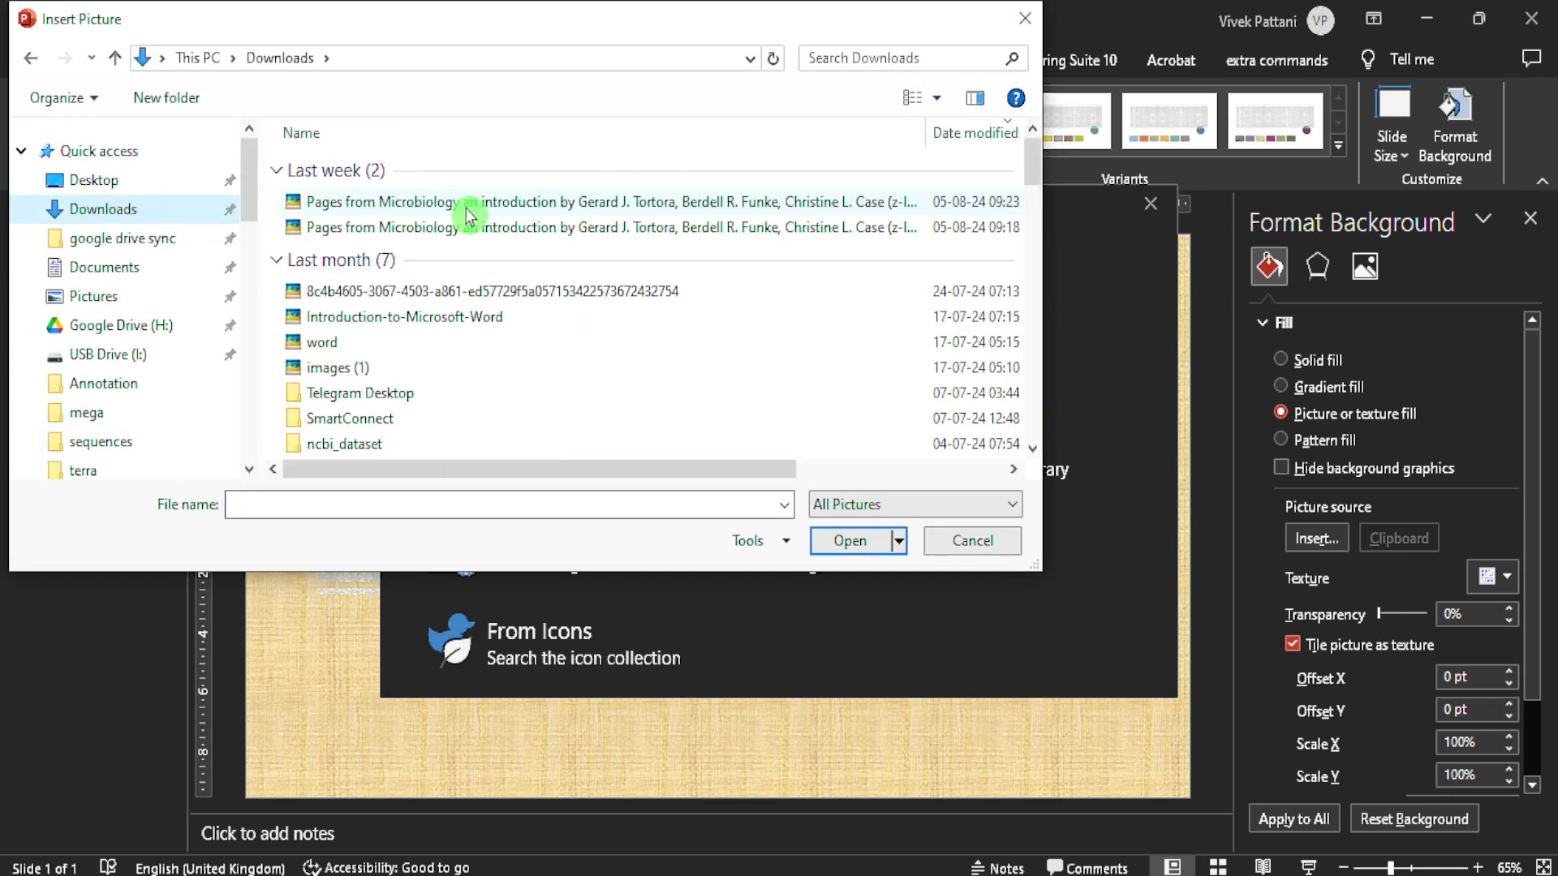
{"action": "left_click", "coordinate": [475, 212]}
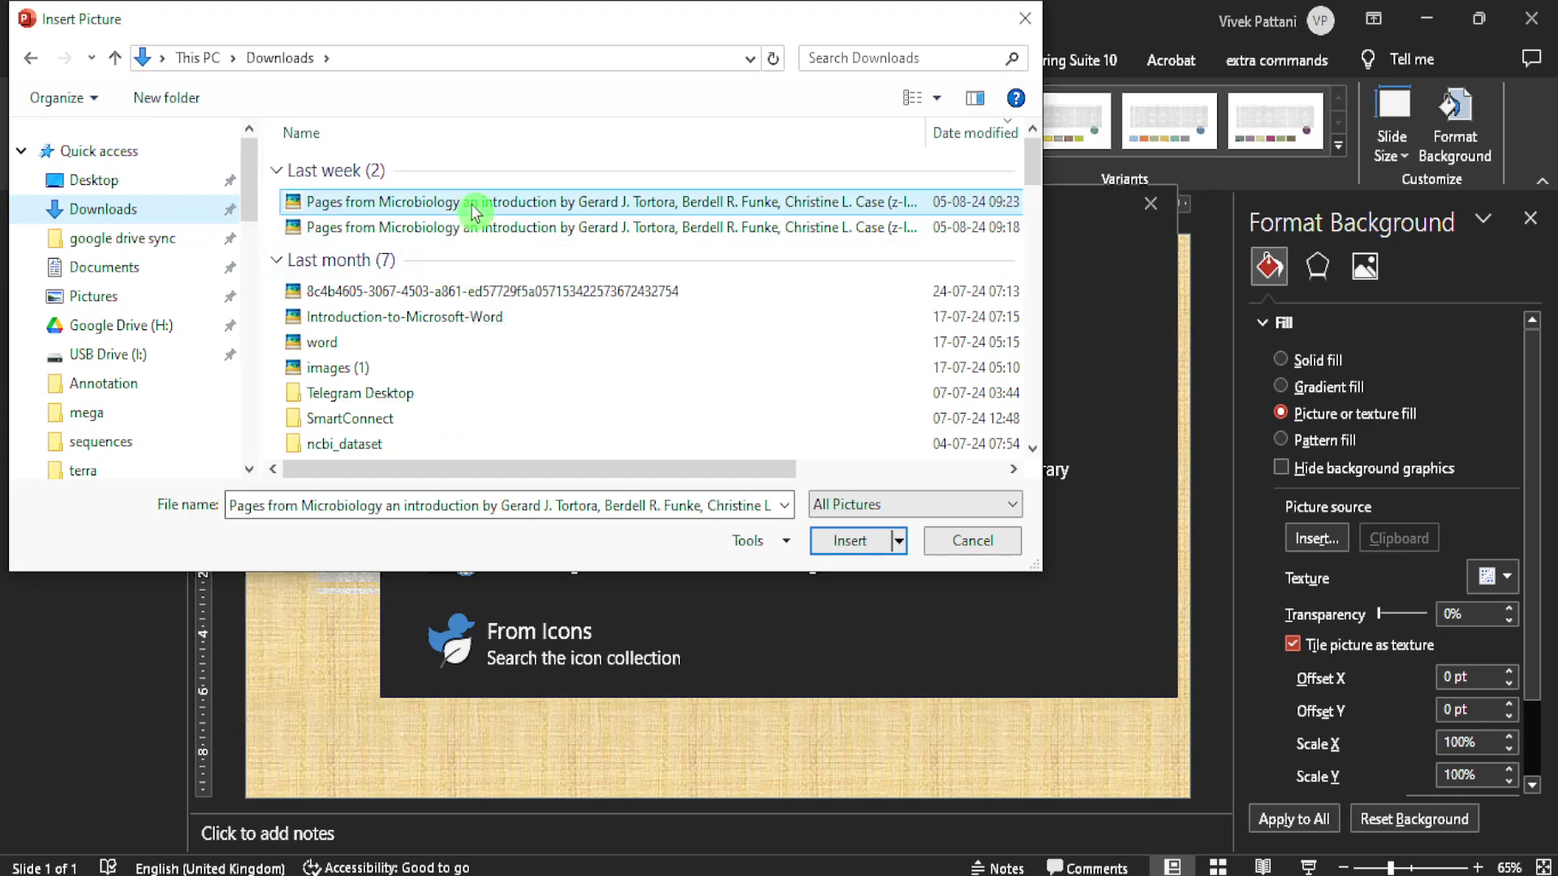
{"action": "left_click", "coordinate": [843, 540]}
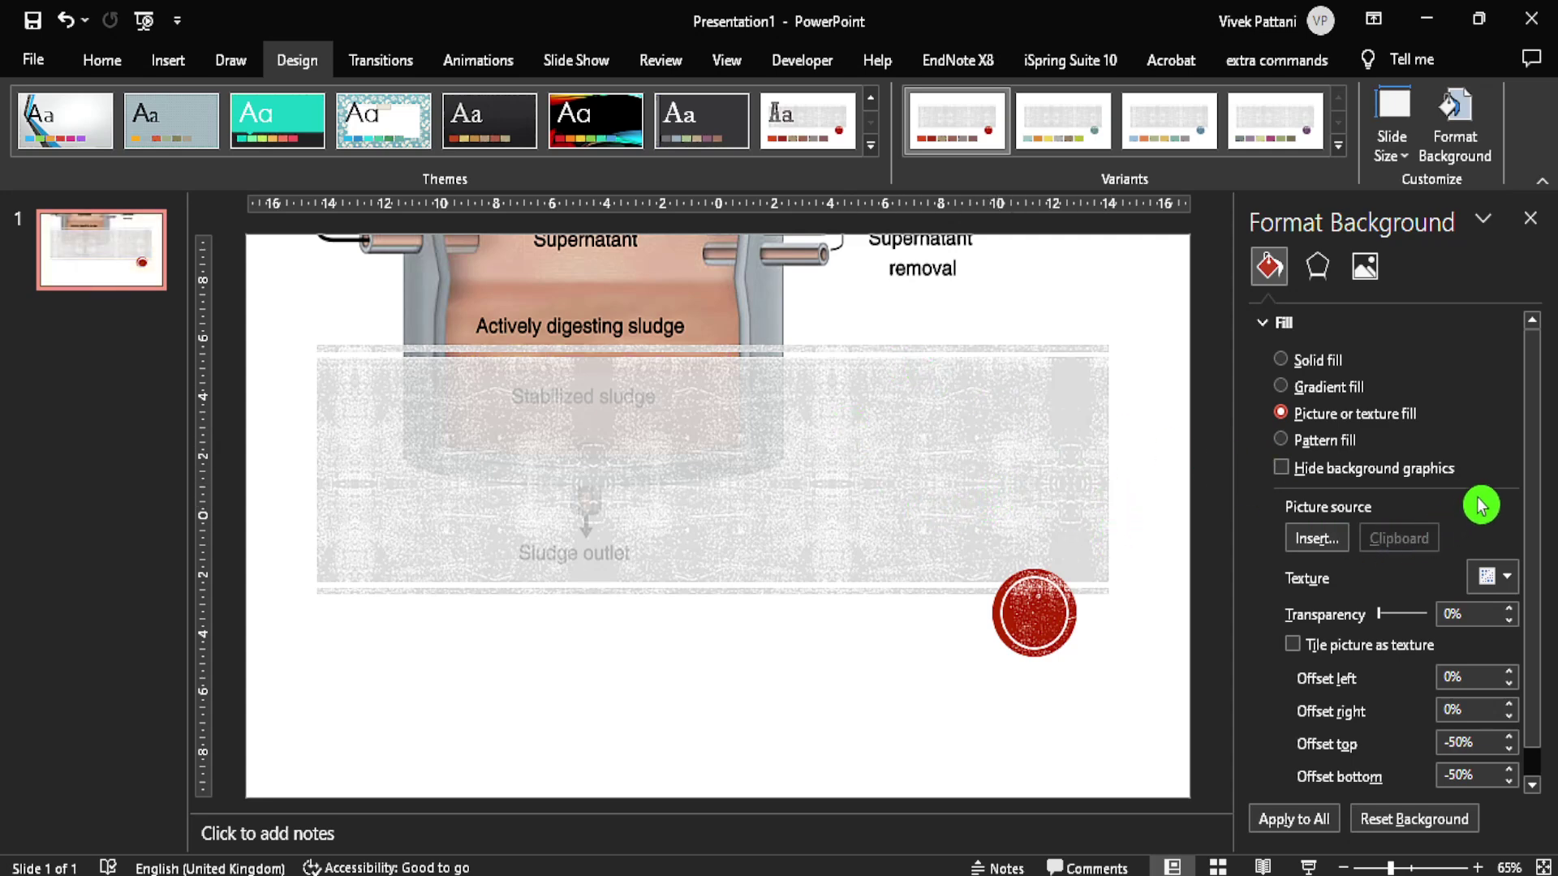
- After toggling solid fill and background graphics, settle on a peach gradient fill and close the pane
{"action": "left_click", "coordinate": [1282, 364]}
{"action": "left_click", "coordinate": [1284, 388]}
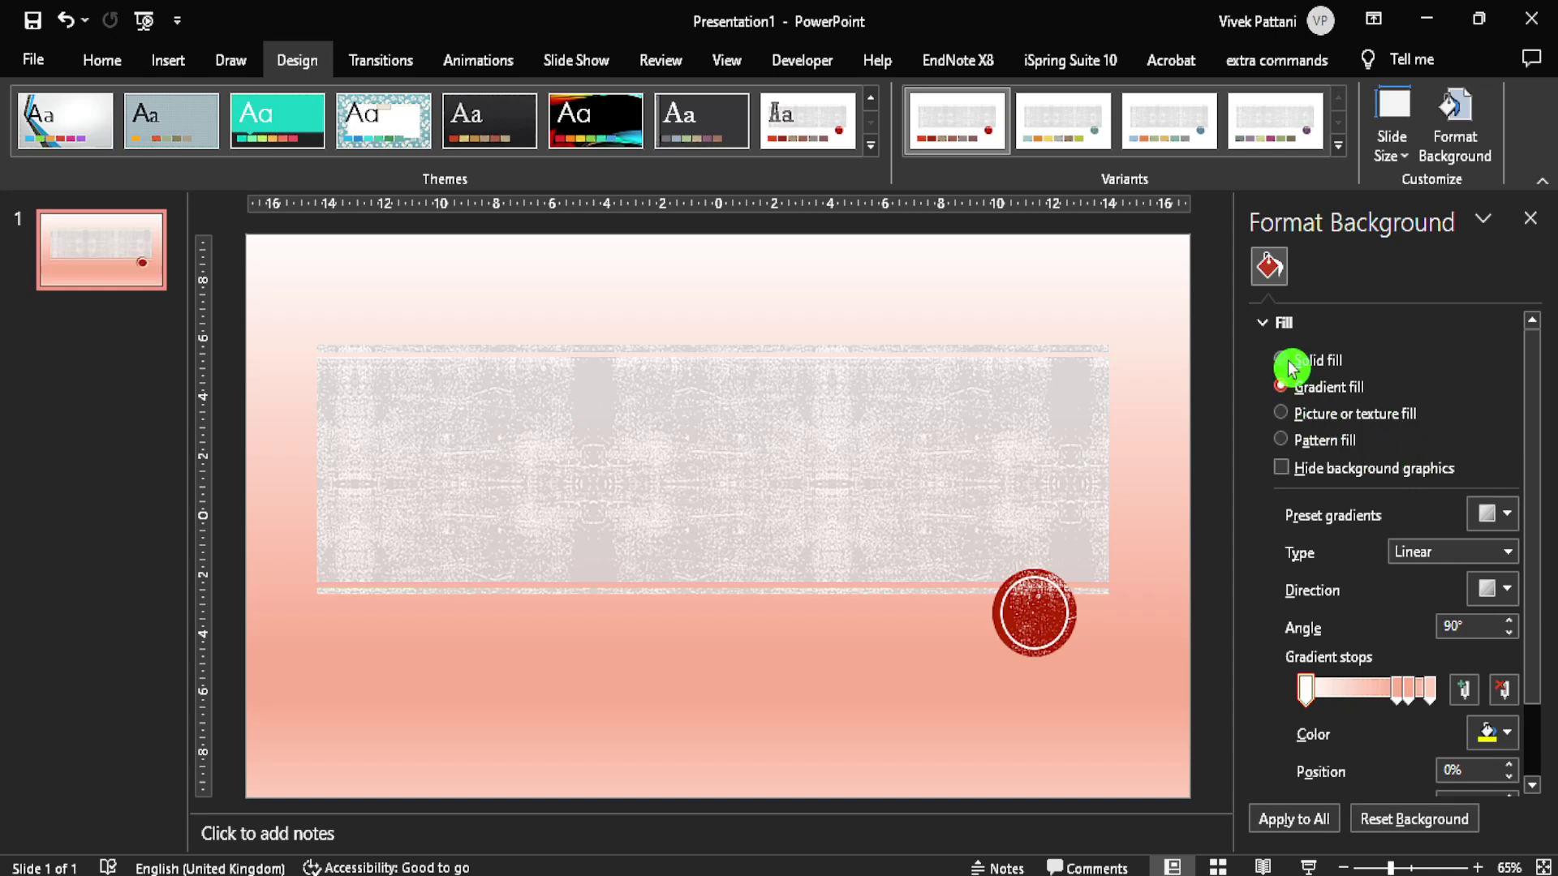
{"action": "left_click", "coordinate": [1290, 366]}
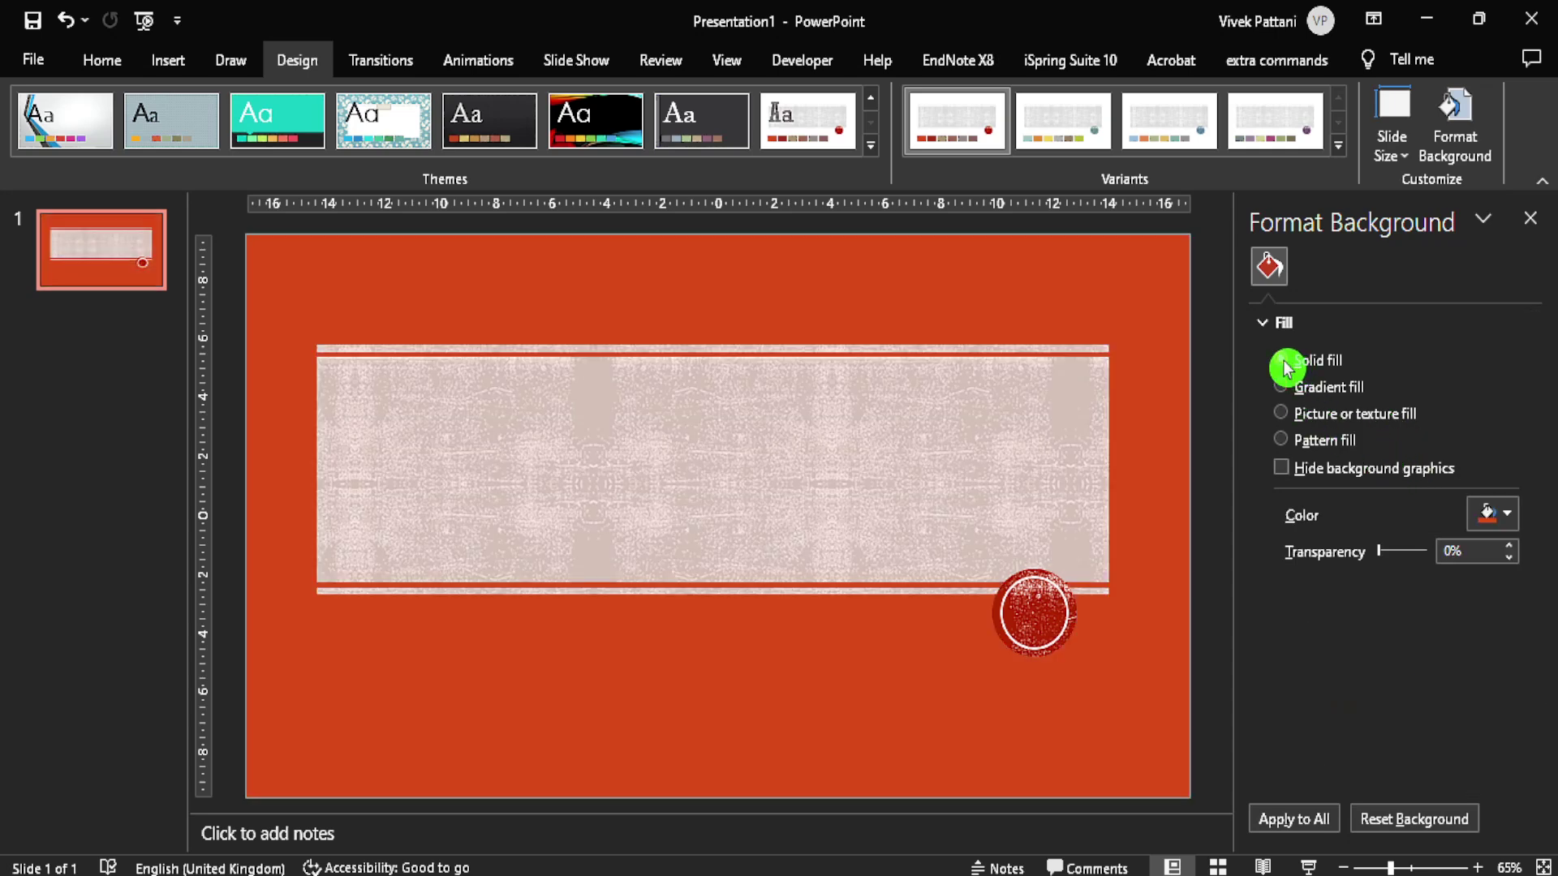
{"action": "left_click", "coordinate": [1281, 469]}
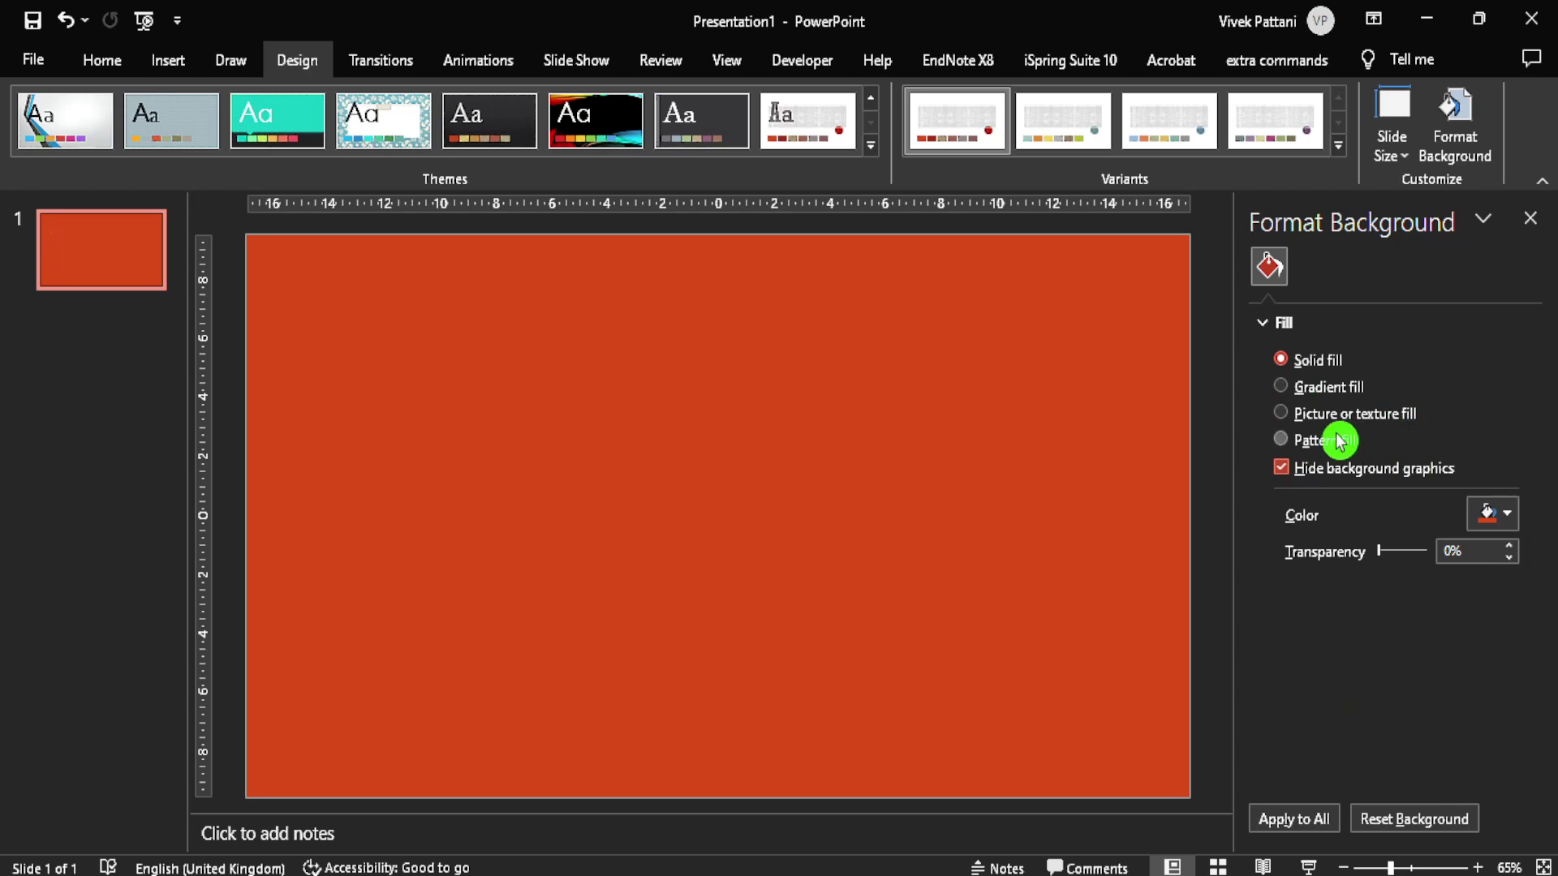
{"action": "left_click", "coordinate": [1283, 470]}
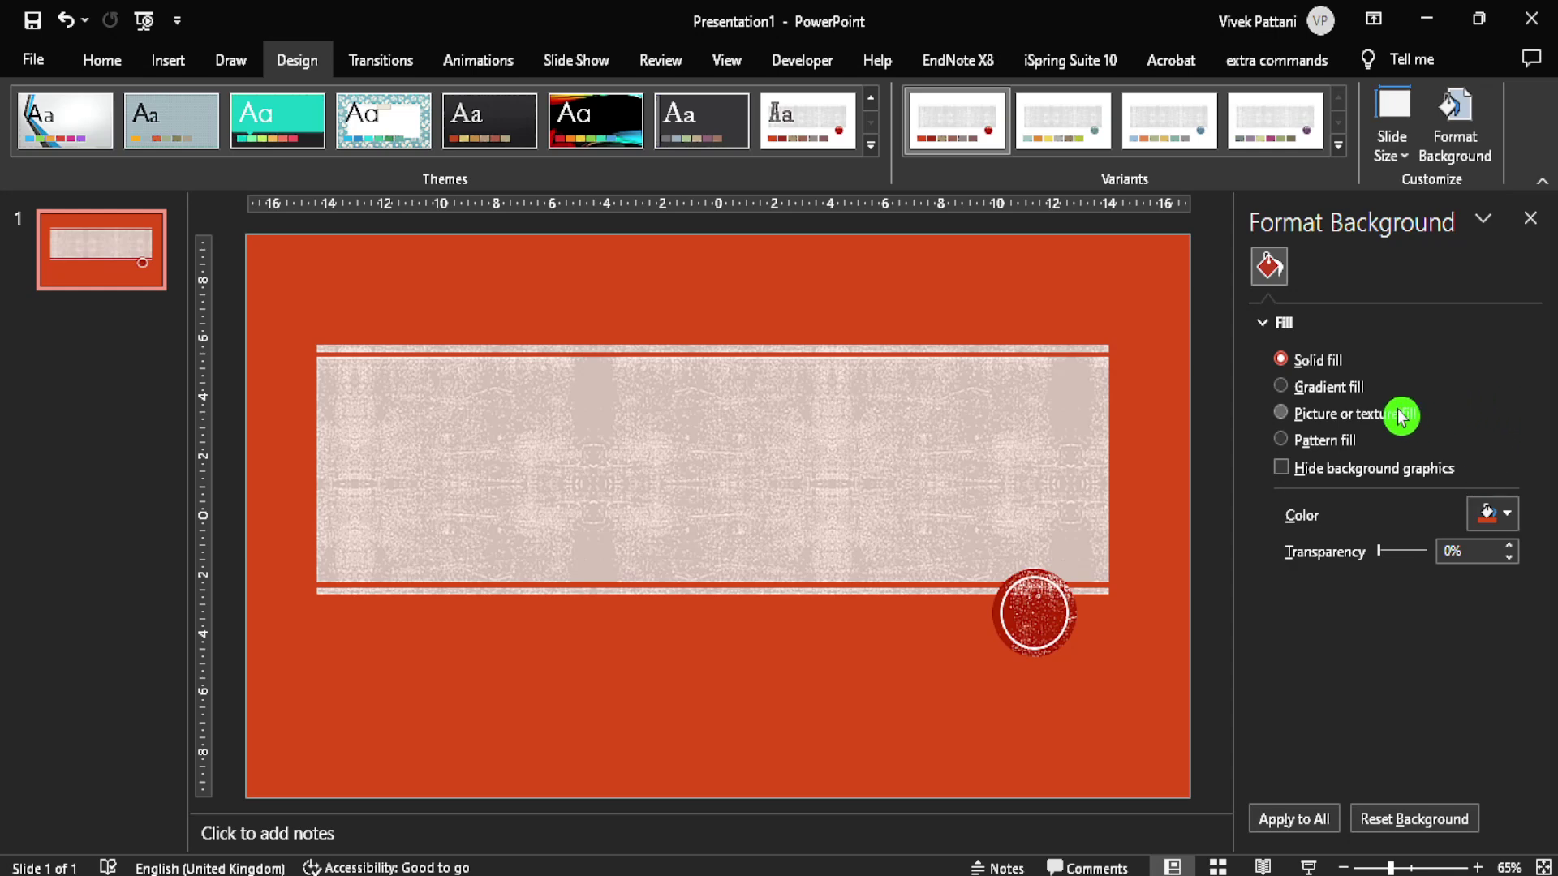
{"action": "left_click", "coordinate": [1282, 388]}
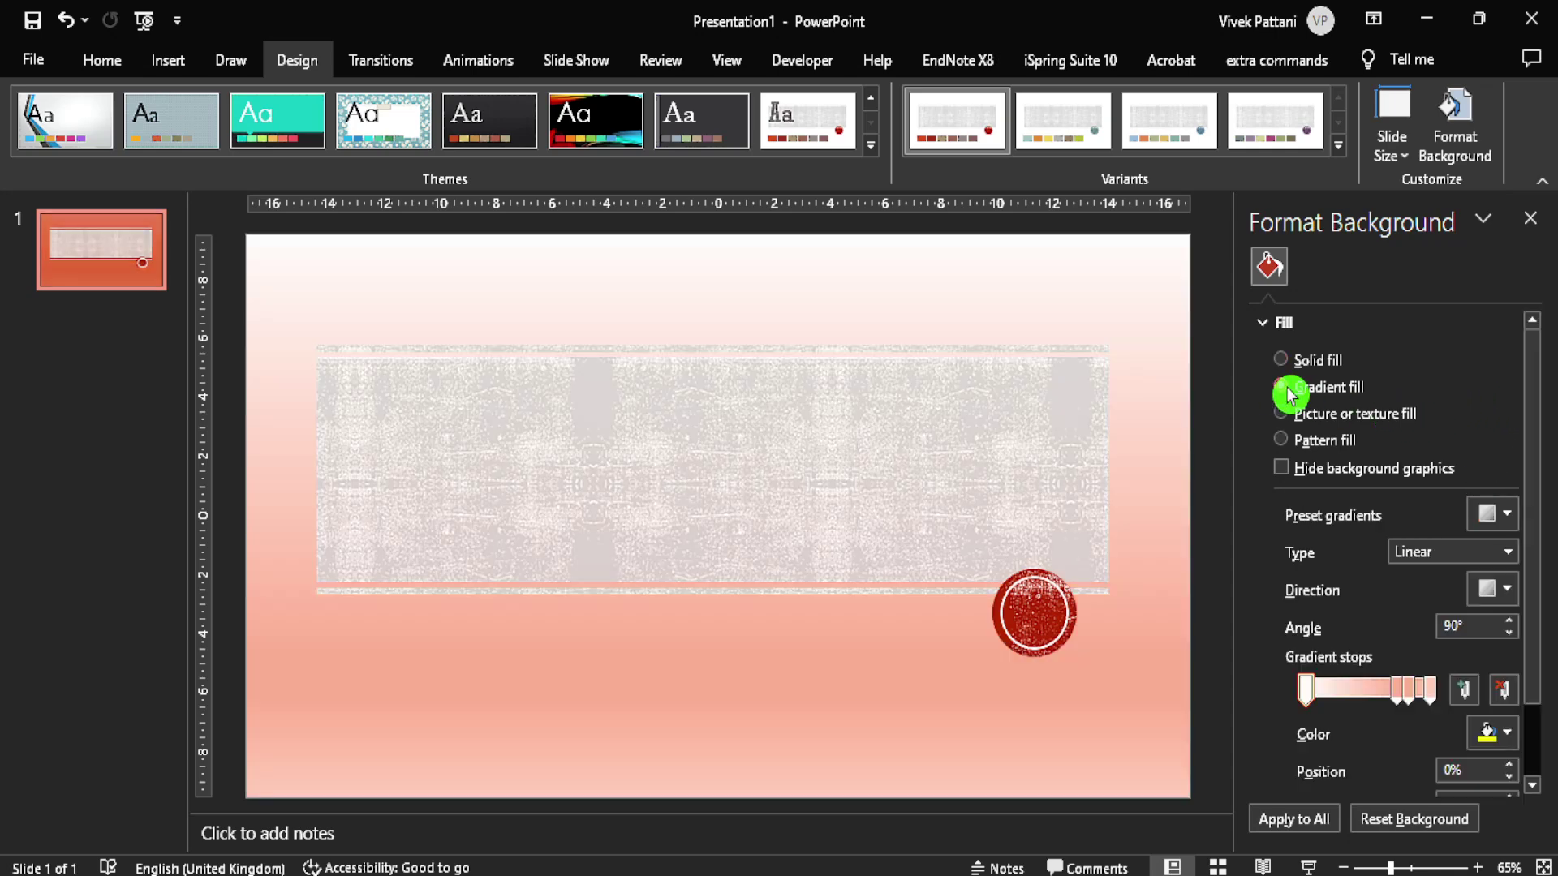
{"action": "left_click", "coordinate": [1529, 220]}
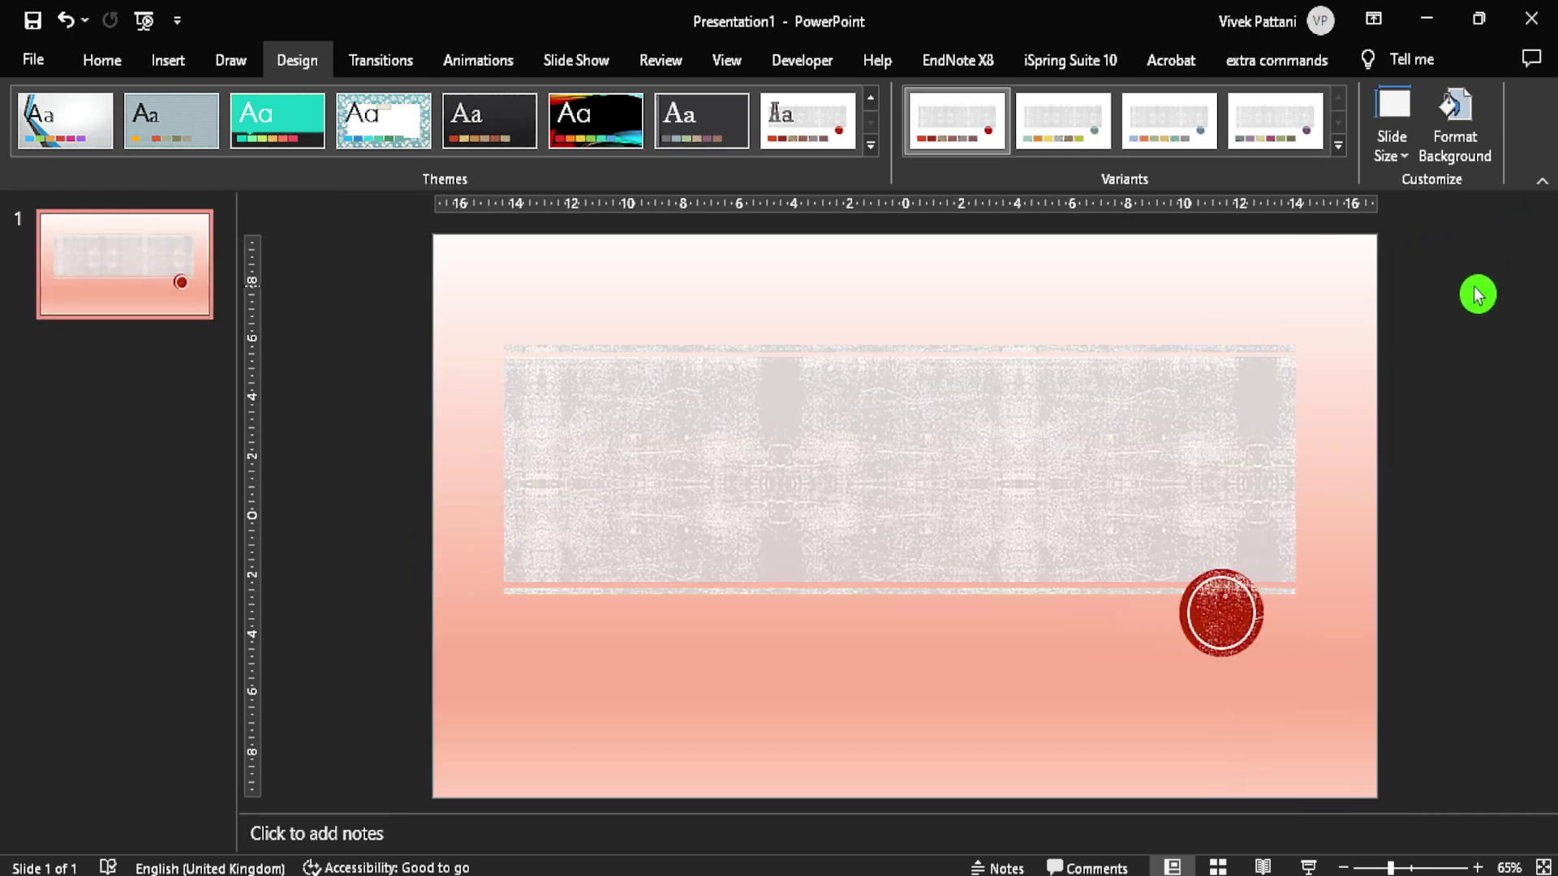
- Undo the background changes until the slide is back to plain white
{"action": "key", "text": "ctrl+z"}
{"action": "key", "text": "ctrl+z"}
{"action": "key", "text": "ctrl+y"}
{"action": "key", "text": "ctrl+y"}
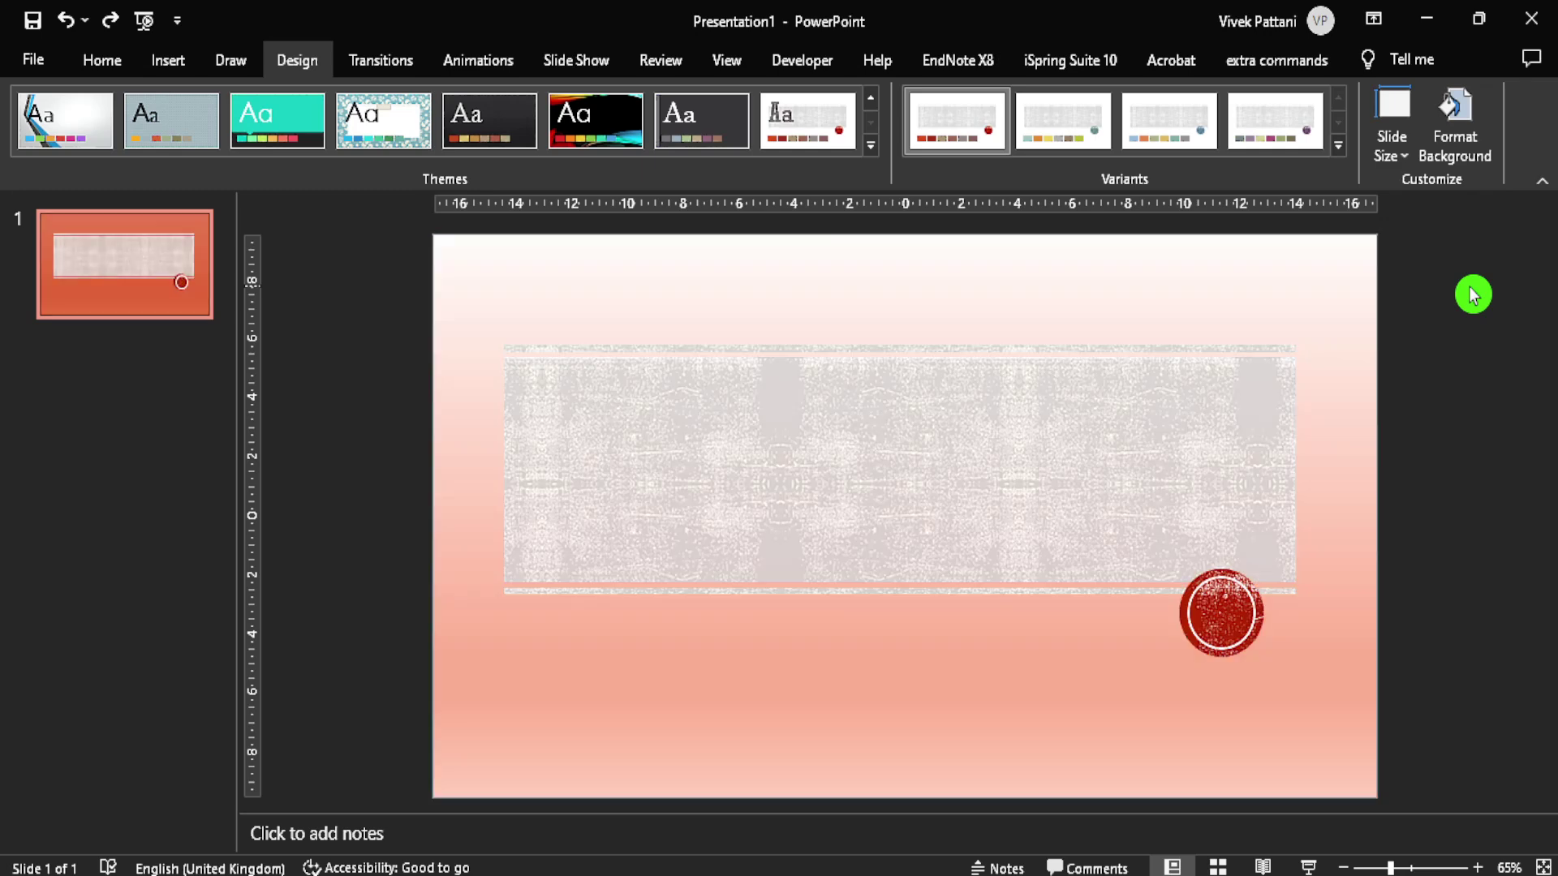
{"action": "key", "text": "ctrl+z"}
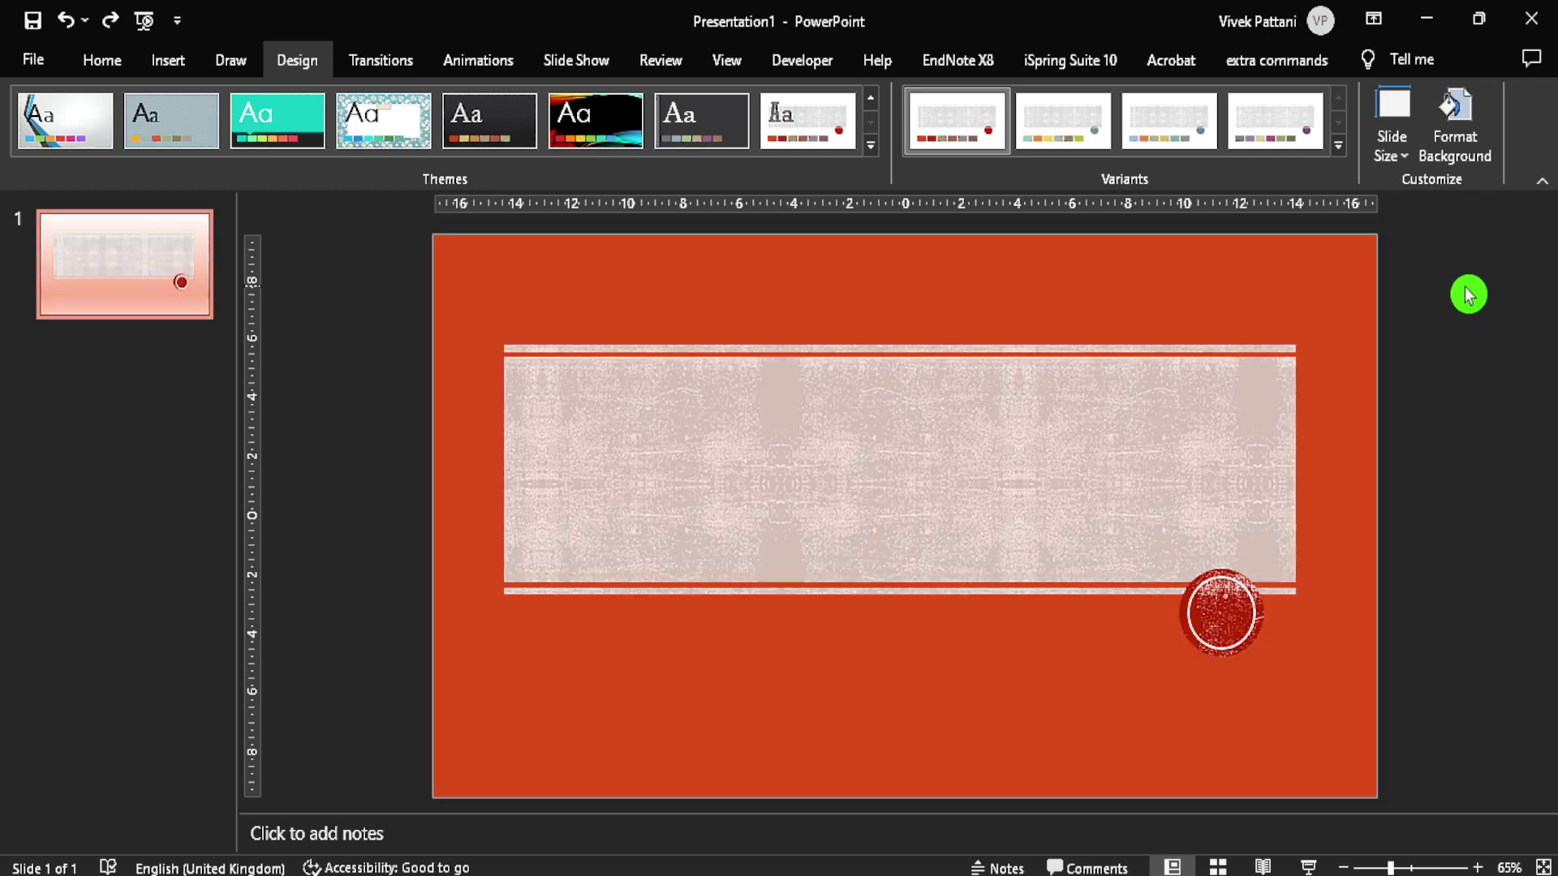
{"action": "key", "text": "ctrl+z"}
{"action": "key", "text": "ctrl+z"}
{"action": "key", "text": "ctrl+z"}
{"action": "key", "text": "ctrl+z"}
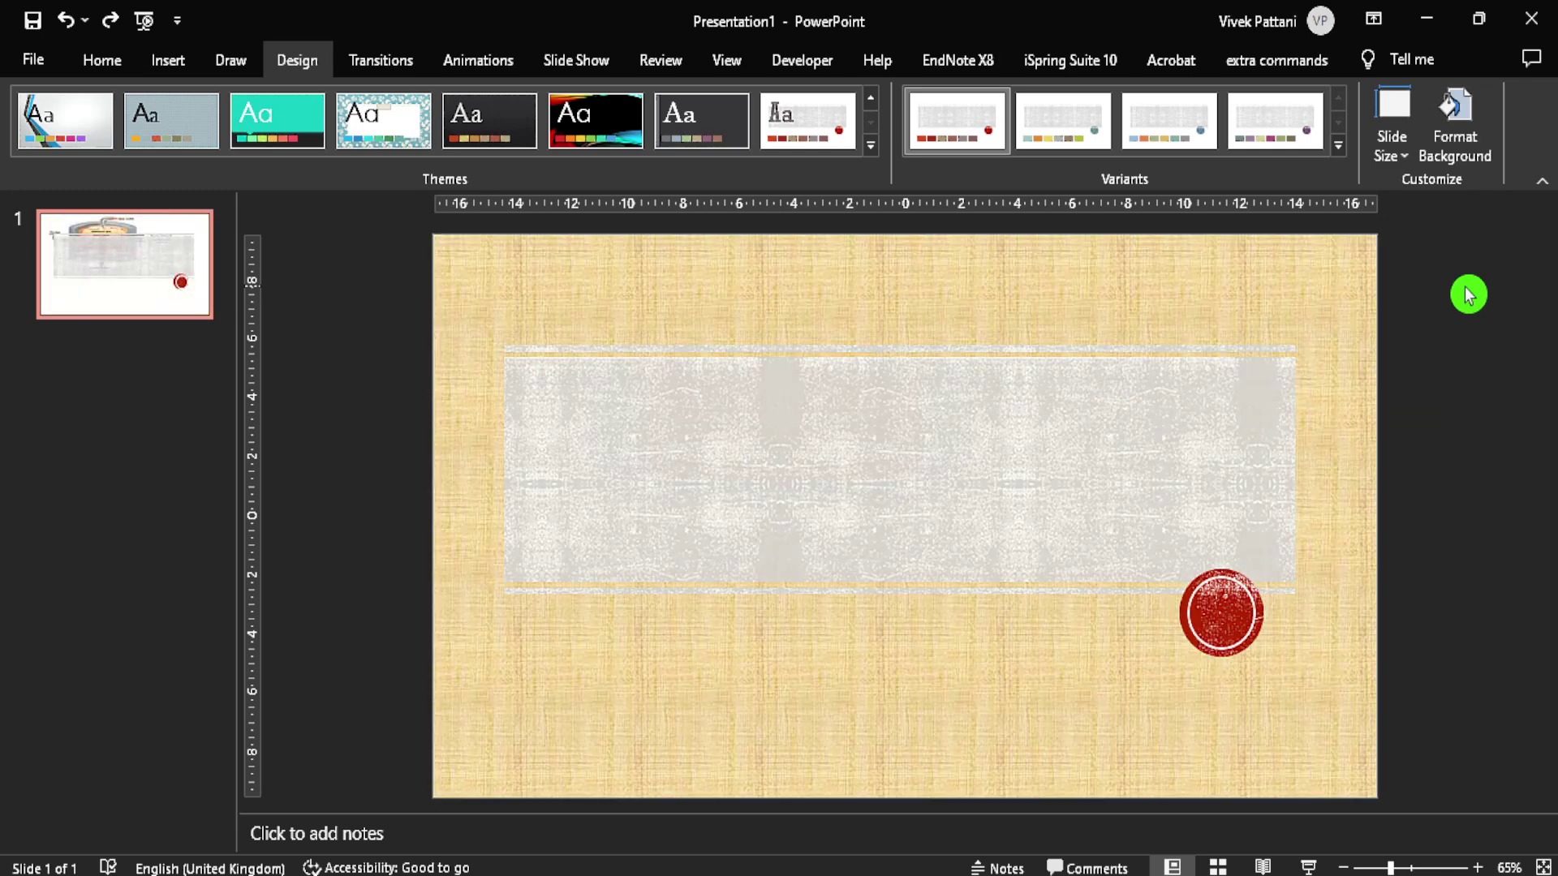
{"action": "key", "text": "ctrl+z"}
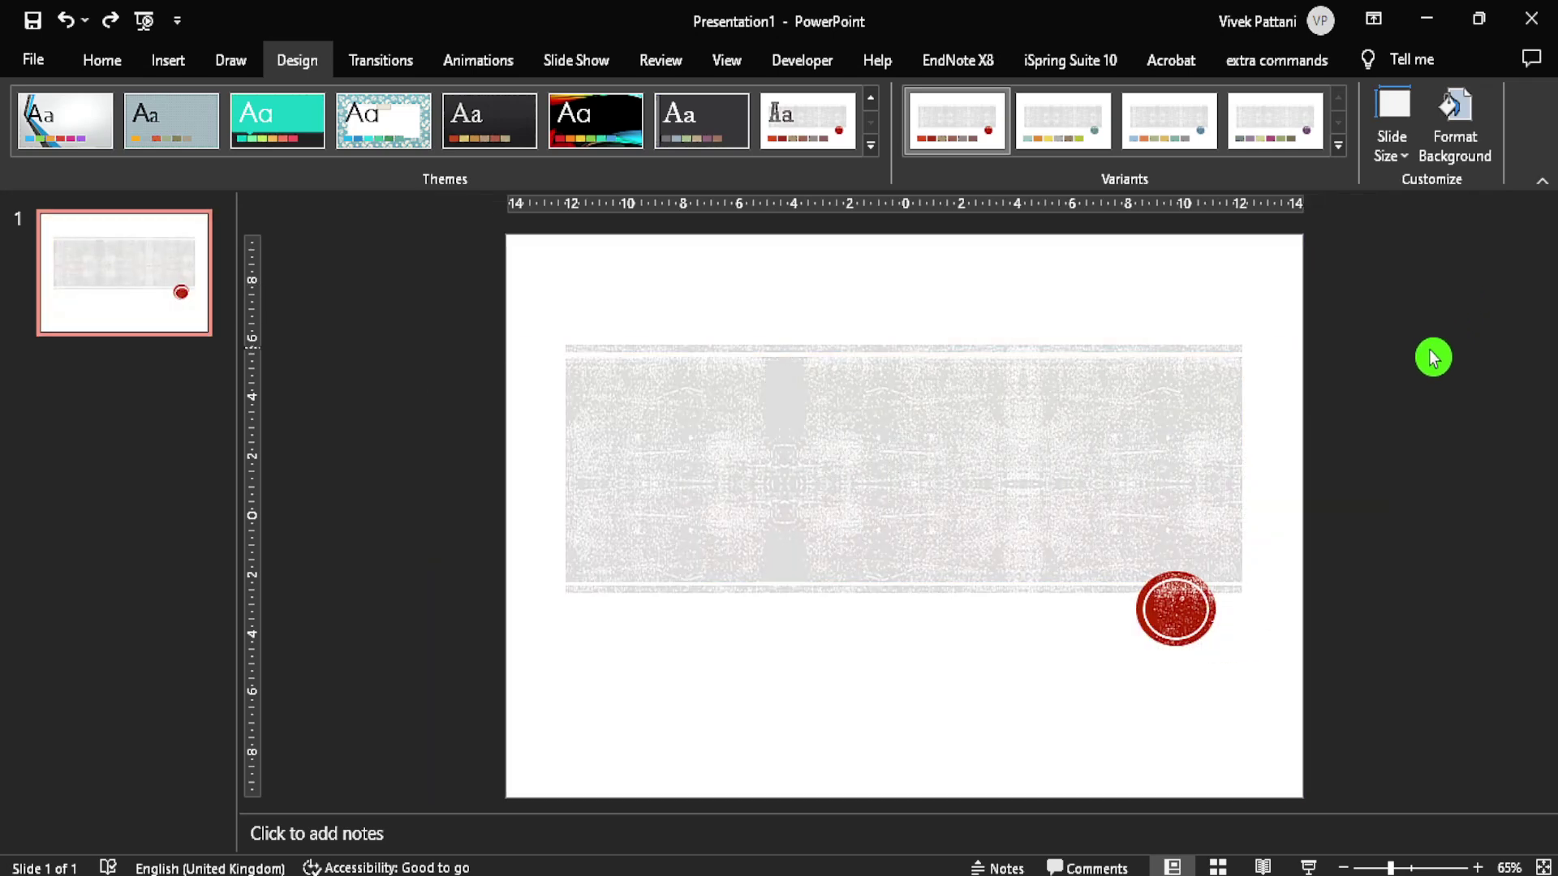
- Change the slide size to Widescreen 16:9 with Ensure Fit scaling
{"action": "left_click", "coordinate": [1391, 154]}
{"action": "left_click", "coordinate": [1408, 263]}
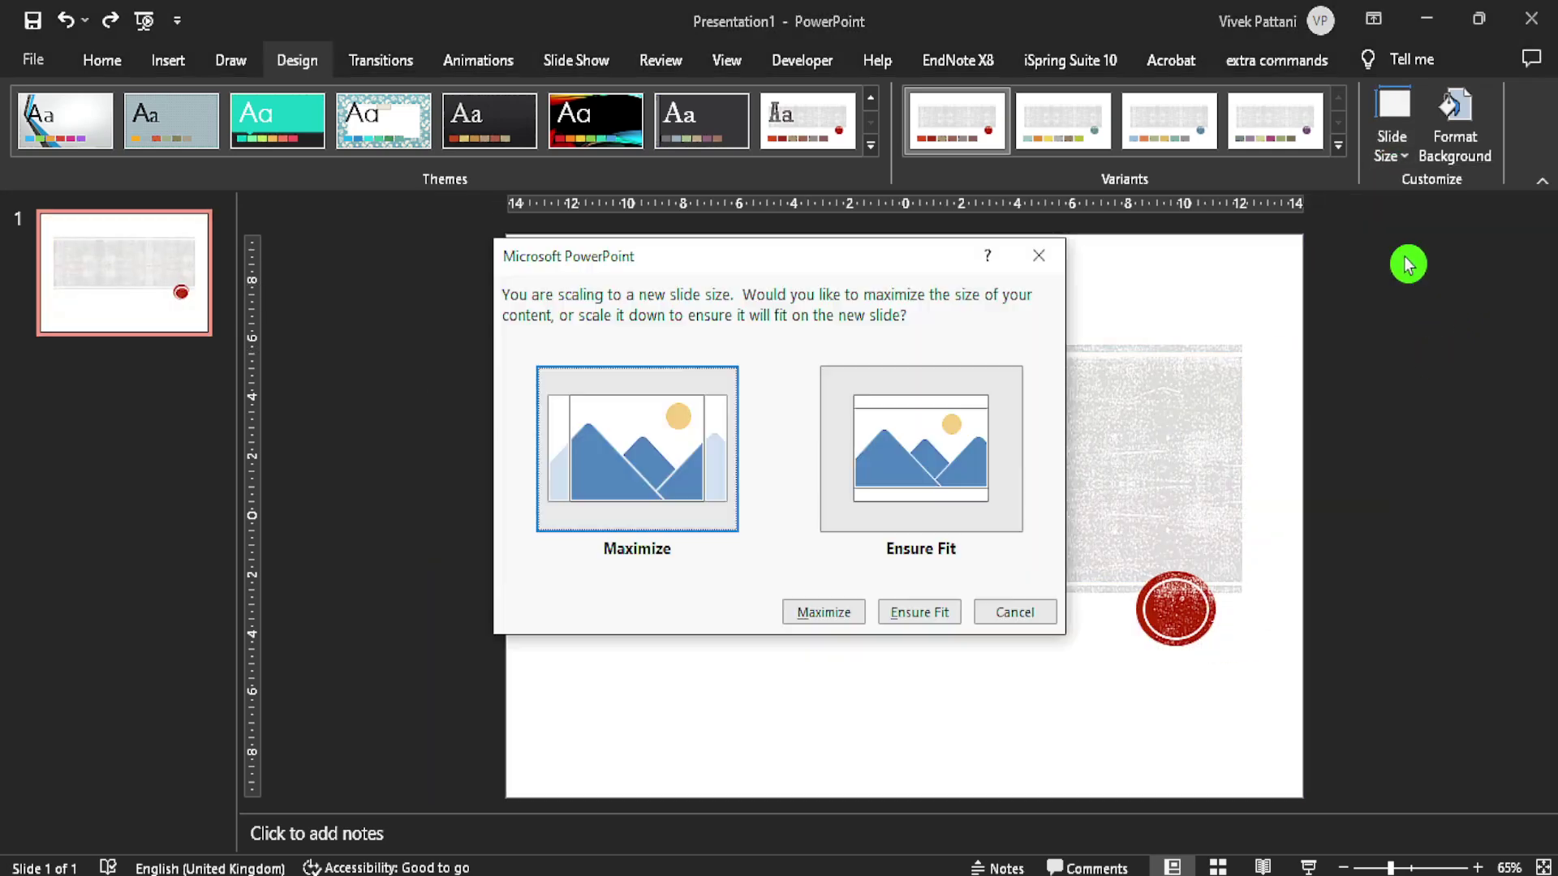
{"action": "left_click", "coordinate": [1005, 497]}
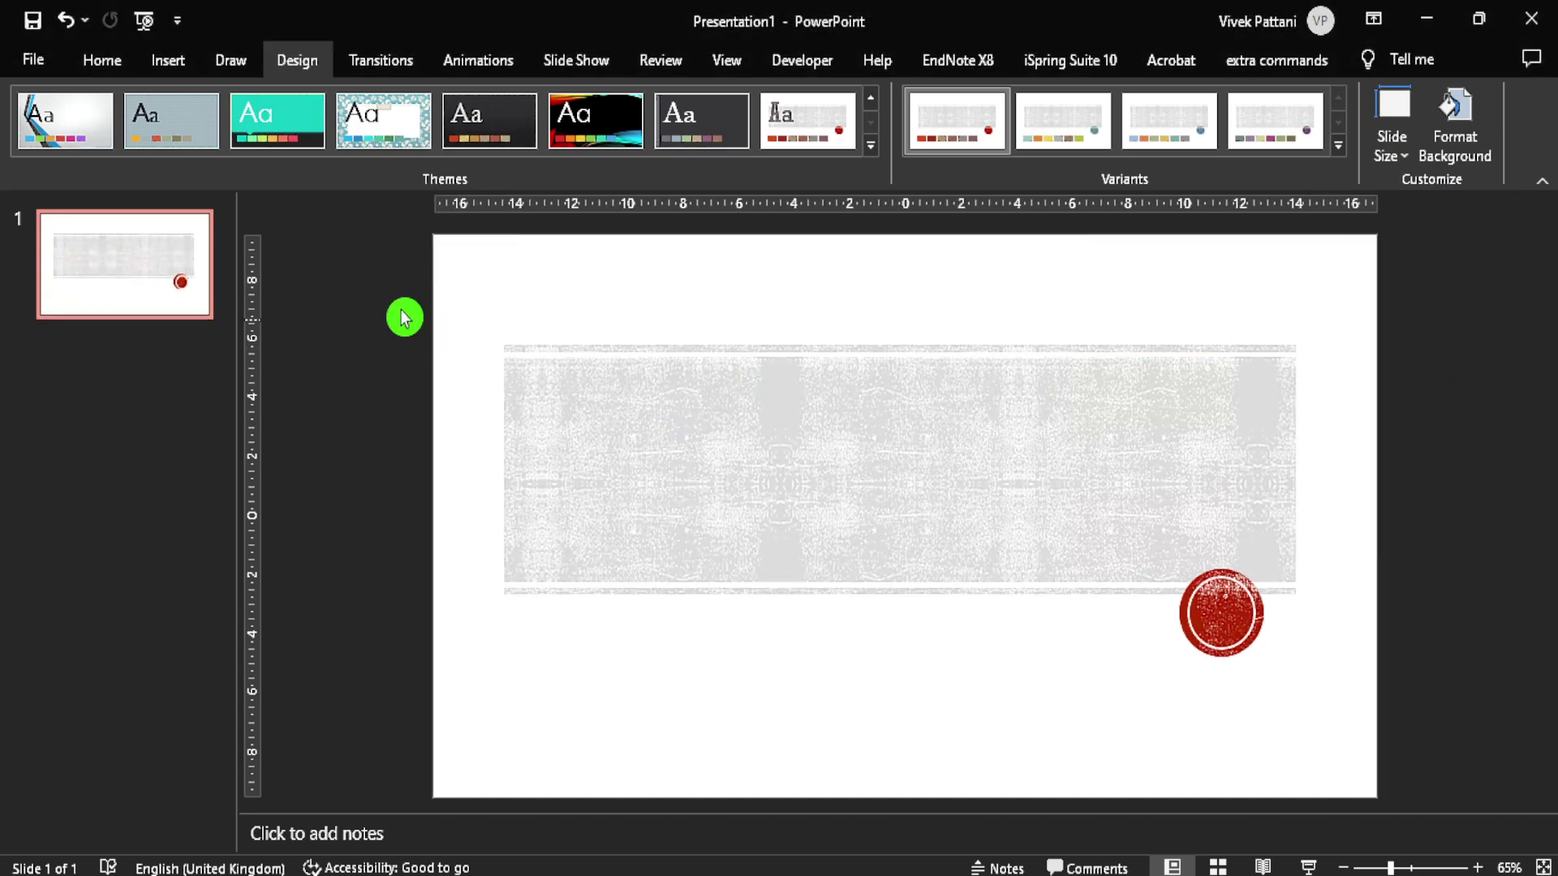
{"action": "left_click", "coordinate": [103, 64]}
- Add Title and Content, Section Header and Two Content slides after the title slide
{"action": "left_click", "coordinate": [144, 146]}
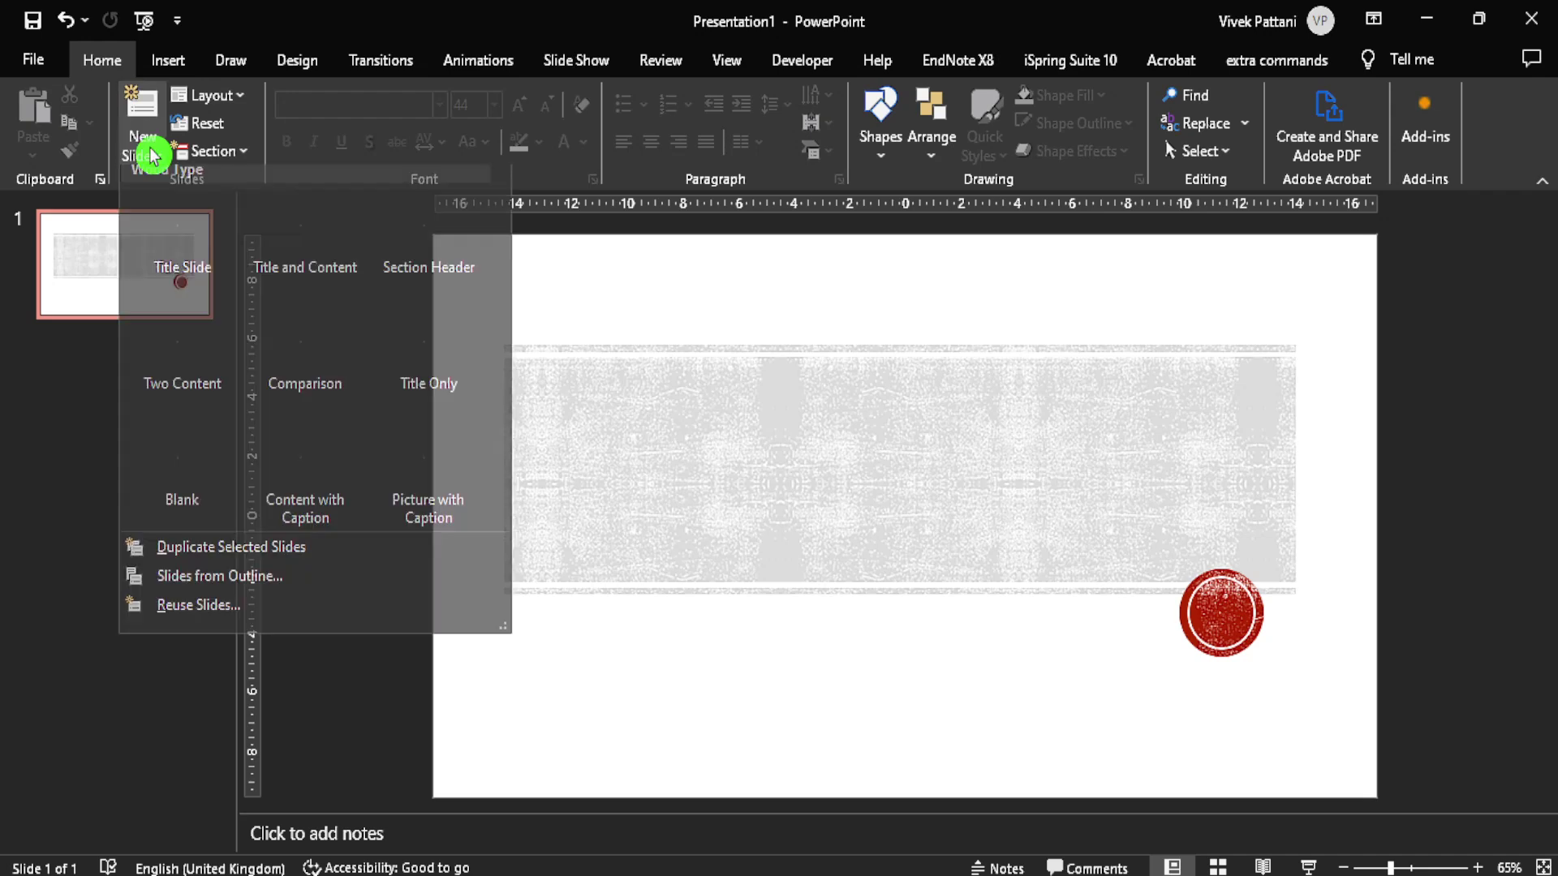
{"action": "left_click", "coordinate": [308, 235]}
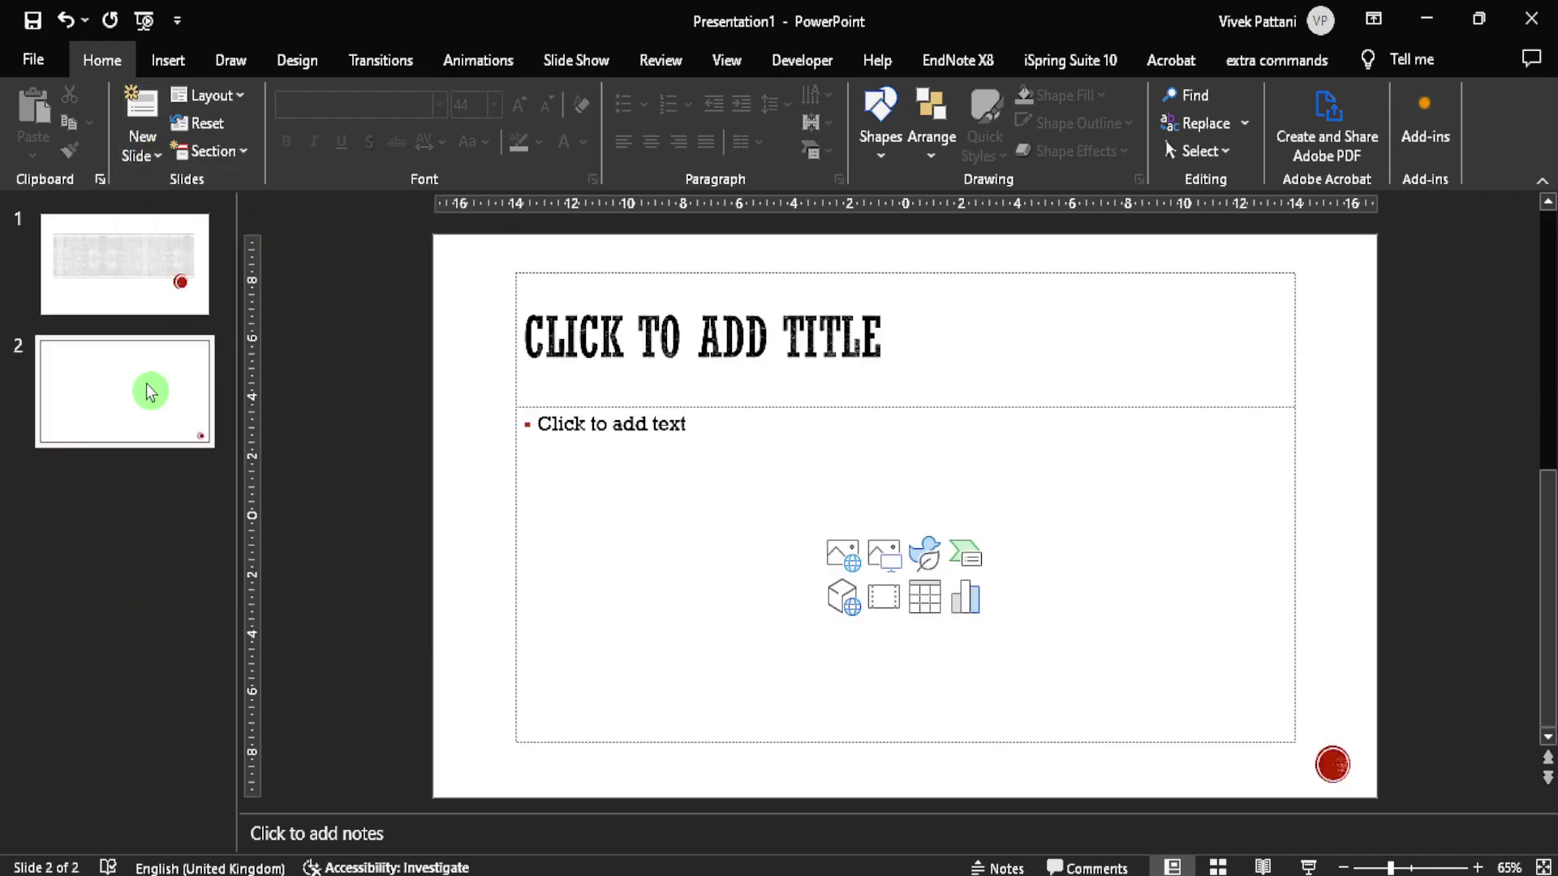
{"action": "left_click", "coordinate": [156, 158]}
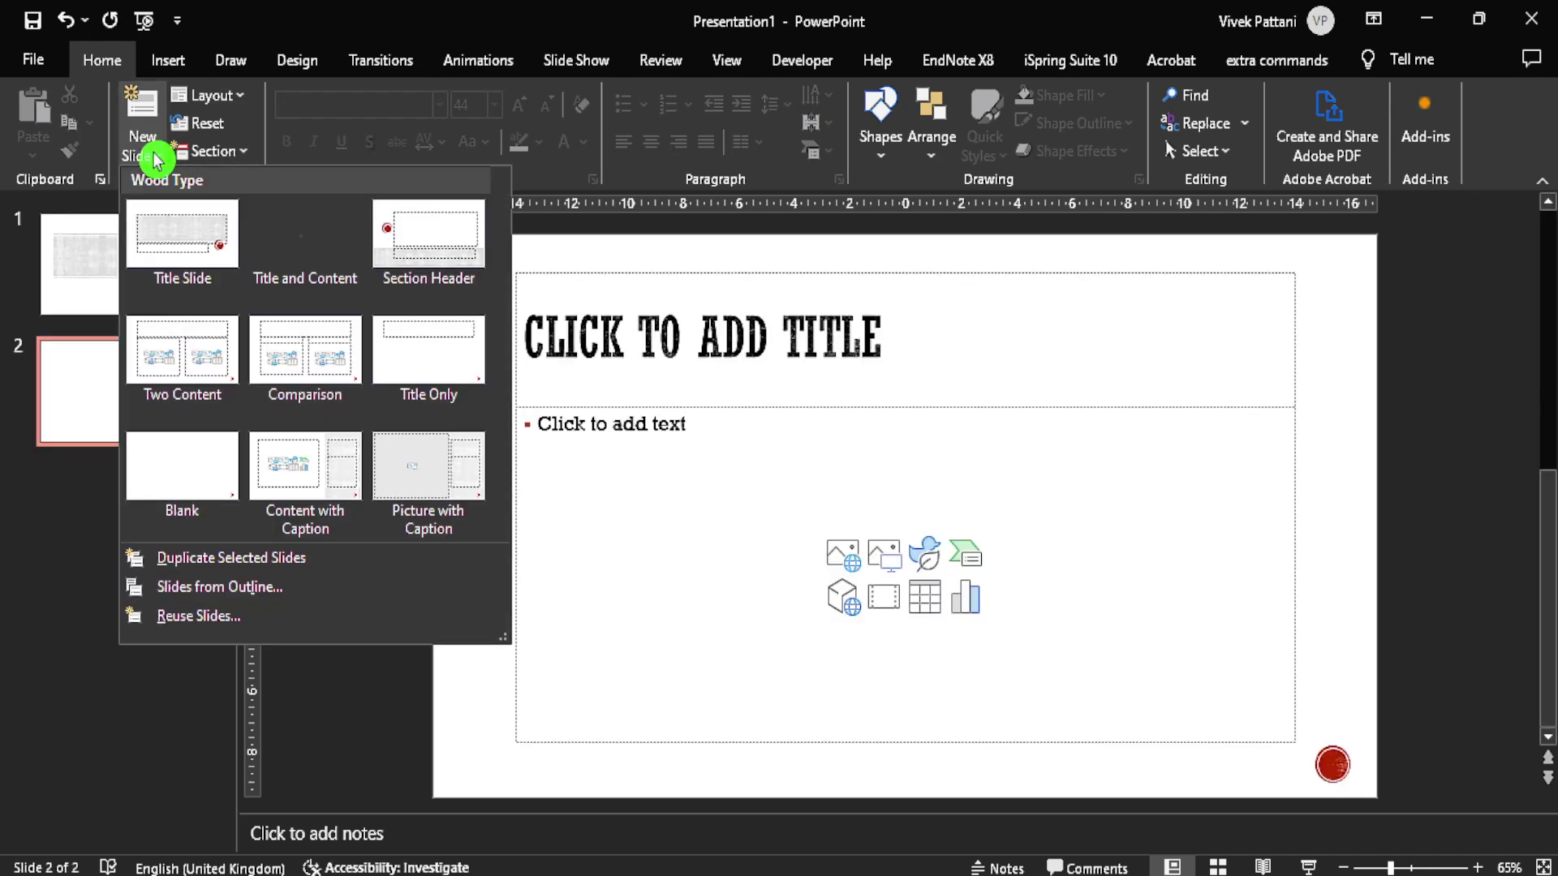
{"action": "left_click", "coordinate": [416, 245]}
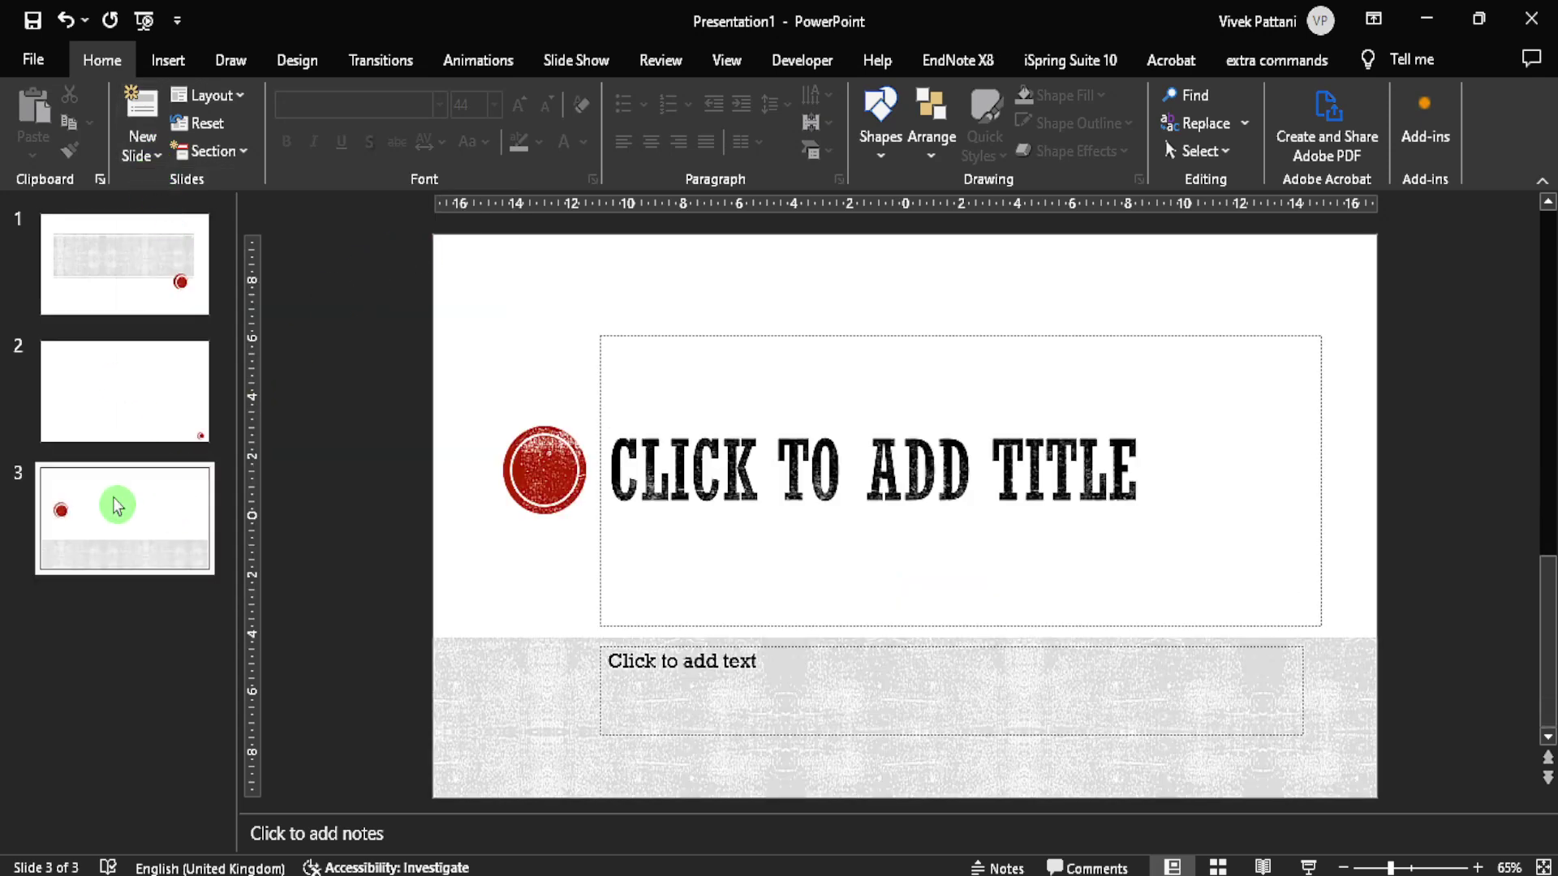
{"action": "left_click", "coordinate": [149, 153]}
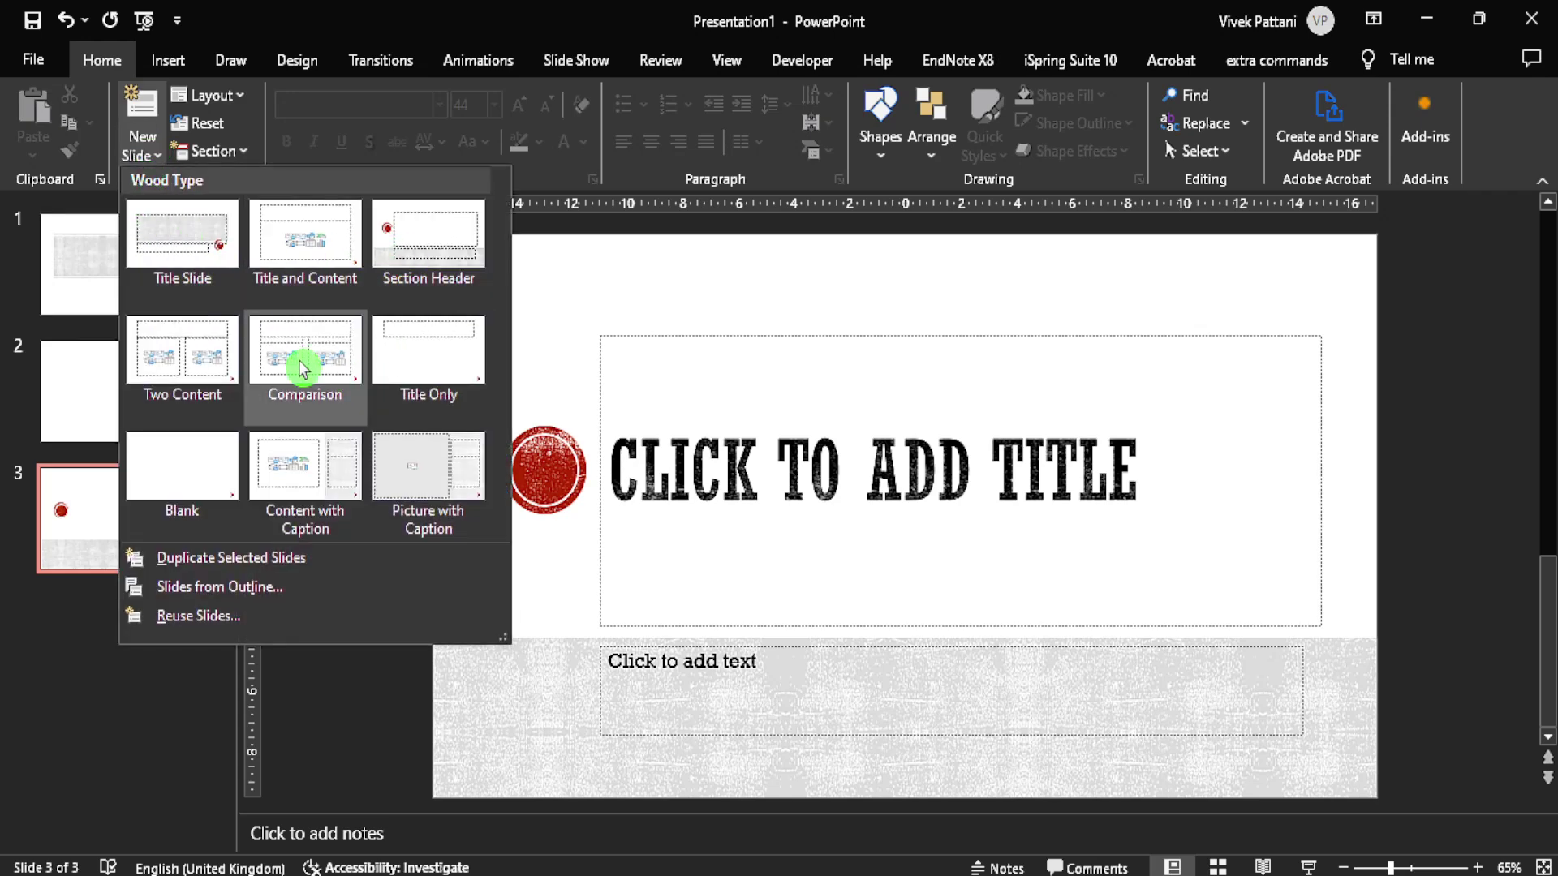
{"action": "left_click", "coordinate": [188, 353]}
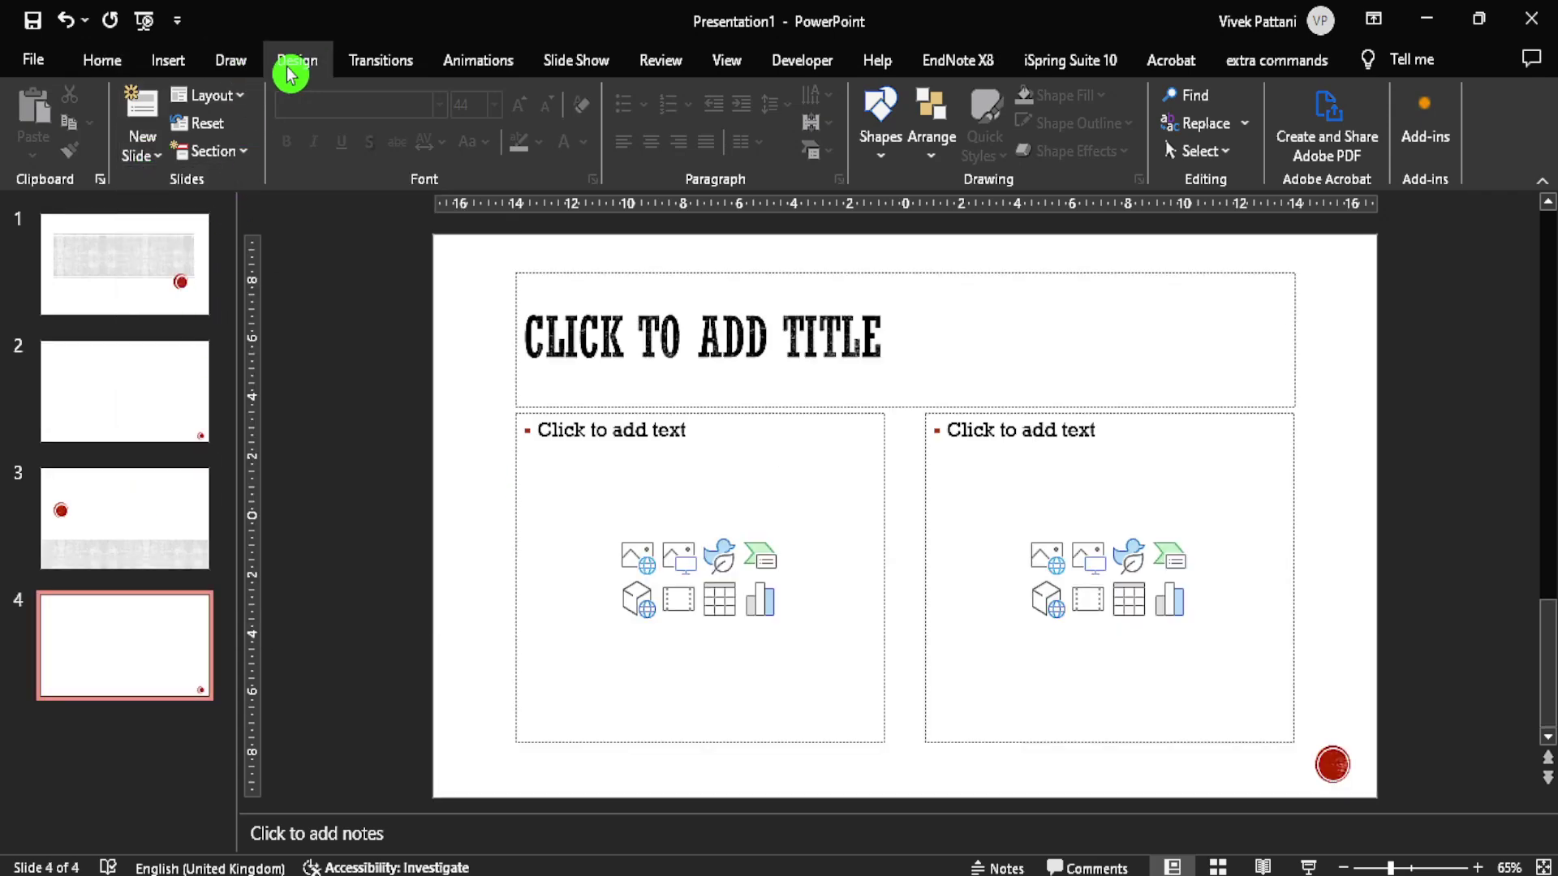
{"action": "left_click", "coordinate": [294, 63]}
{"action": "left_click", "coordinate": [869, 147]}
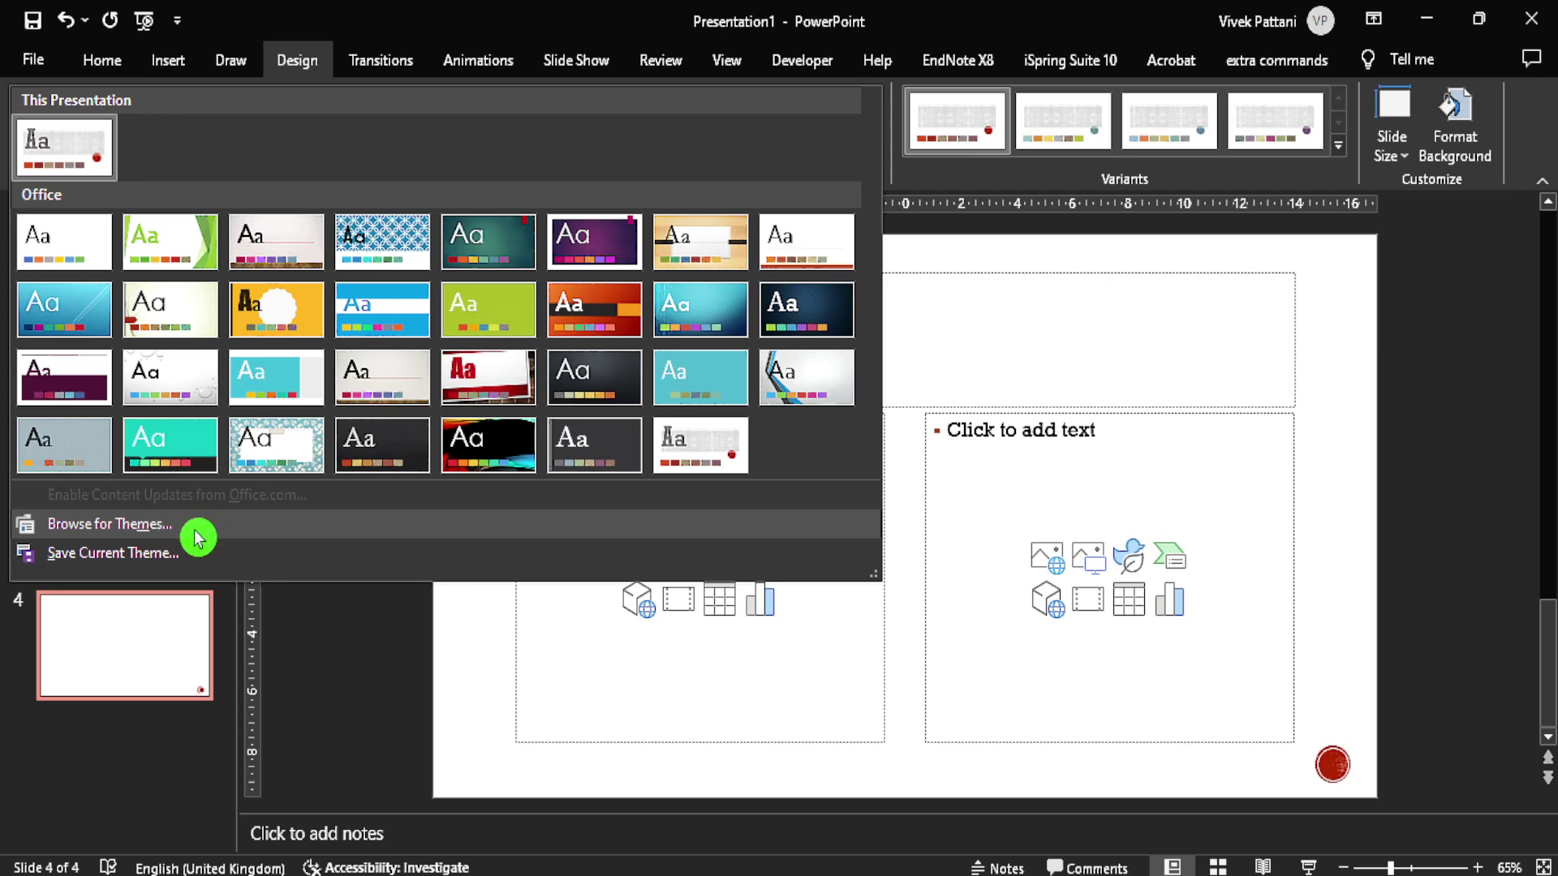
{"action": "left_click", "coordinate": [114, 524]}
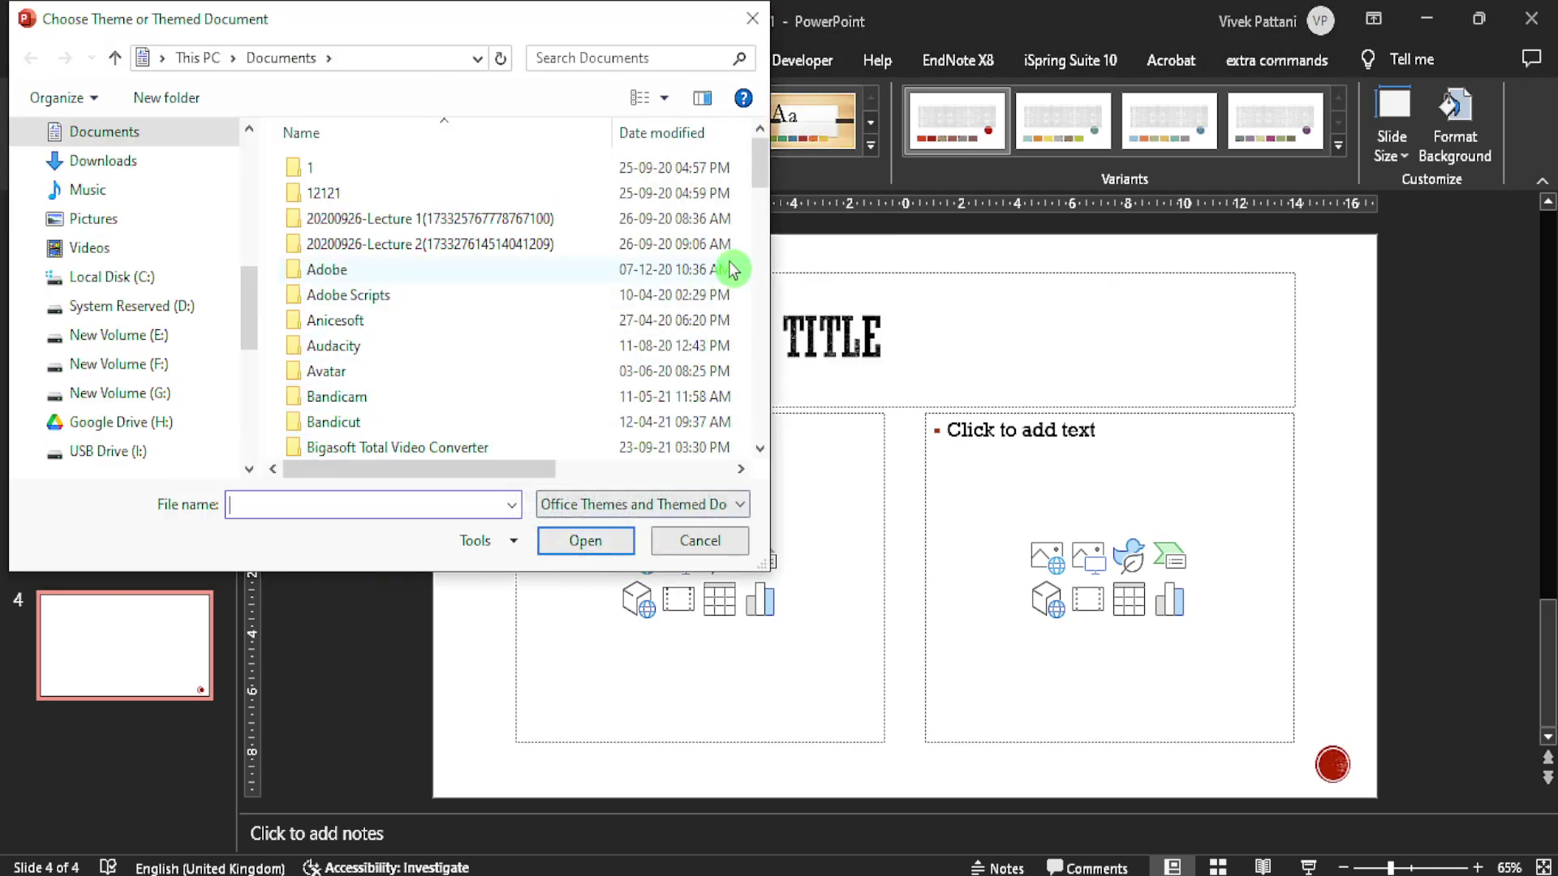
{"action": "left_click", "coordinate": [751, 17]}
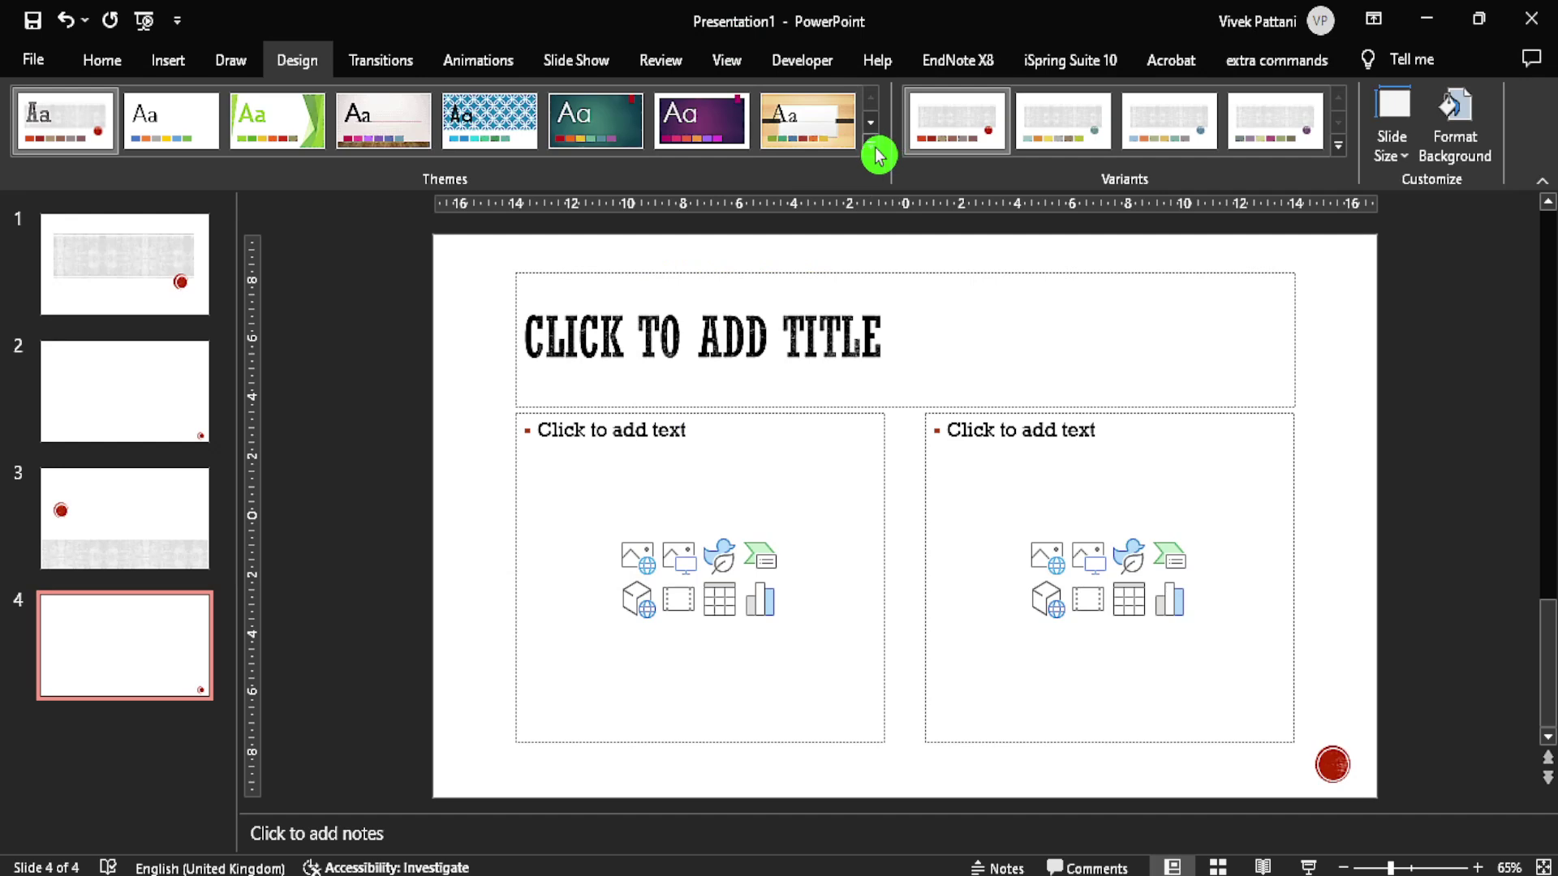
{"action": "left_click", "coordinate": [871, 147]}
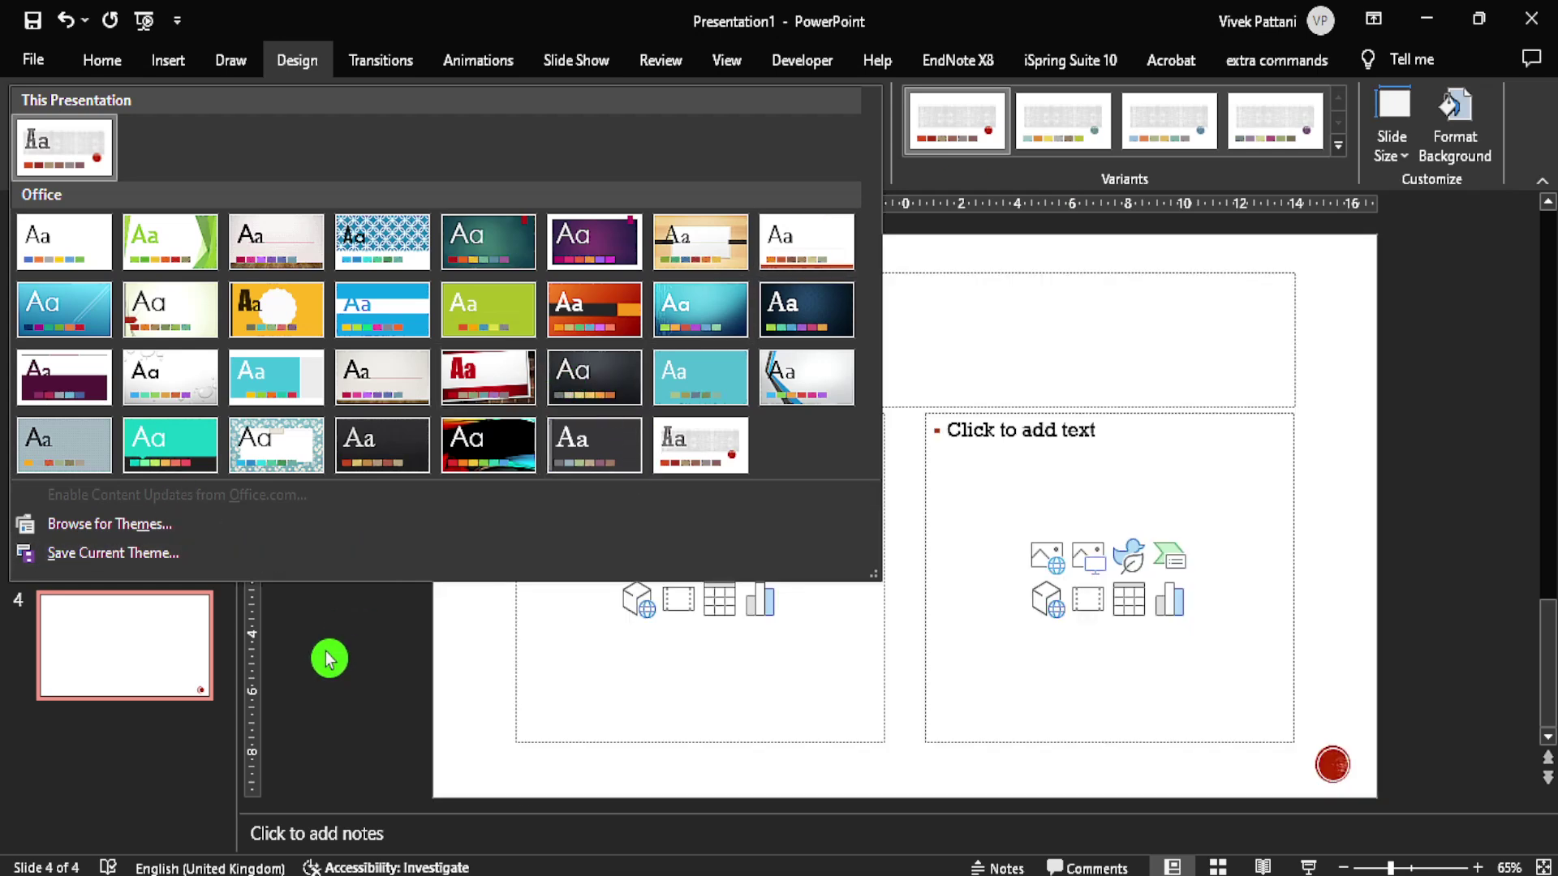
{"action": "left_click", "coordinate": [329, 655]}
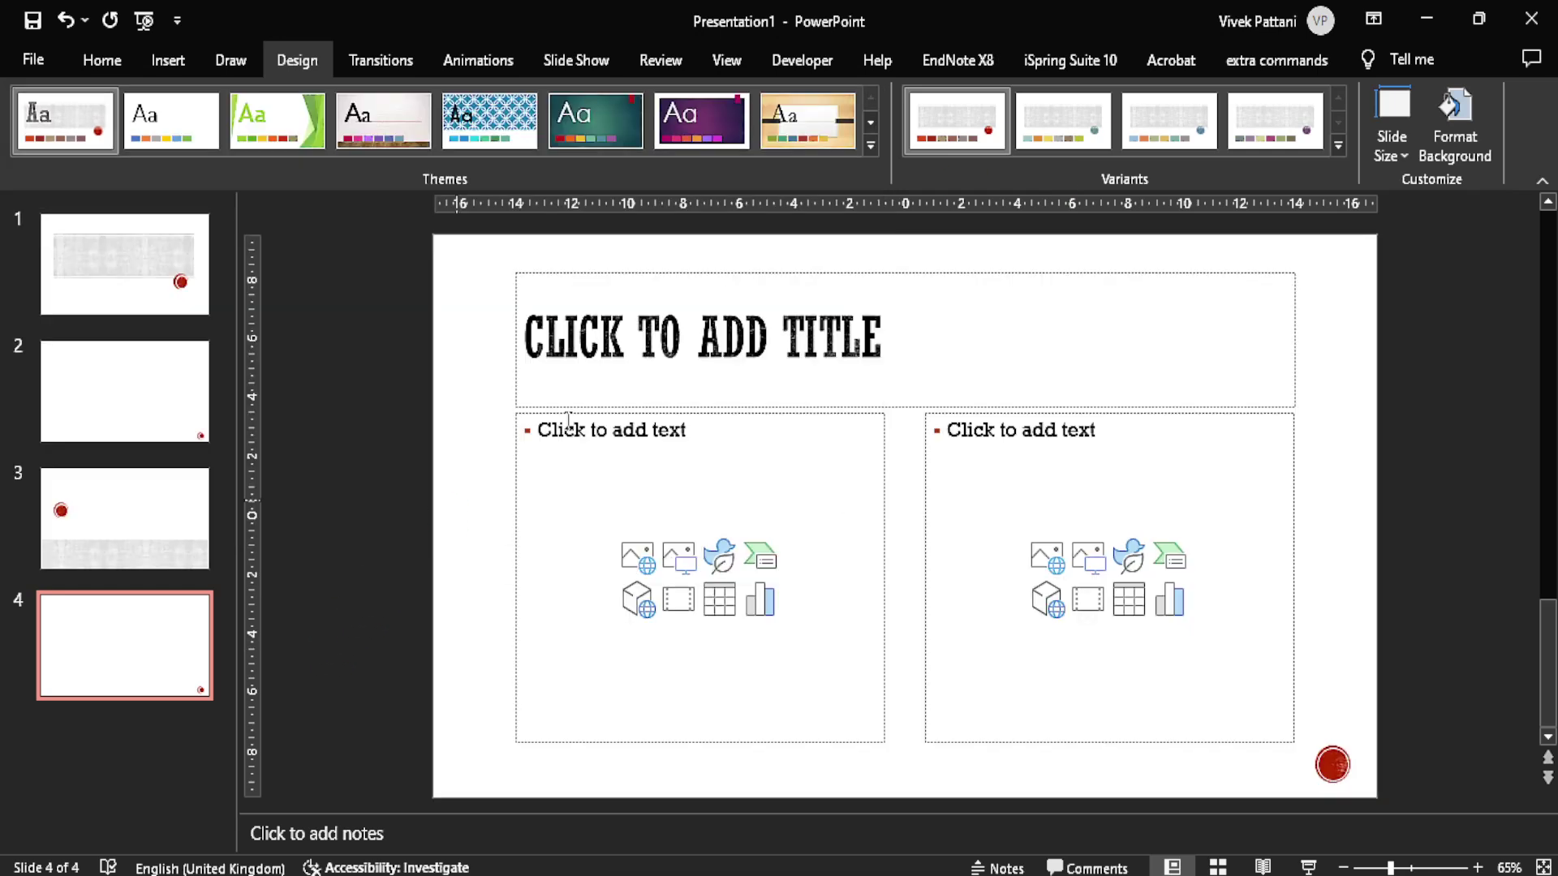
{"action": "left_click", "coordinate": [1342, 150]}
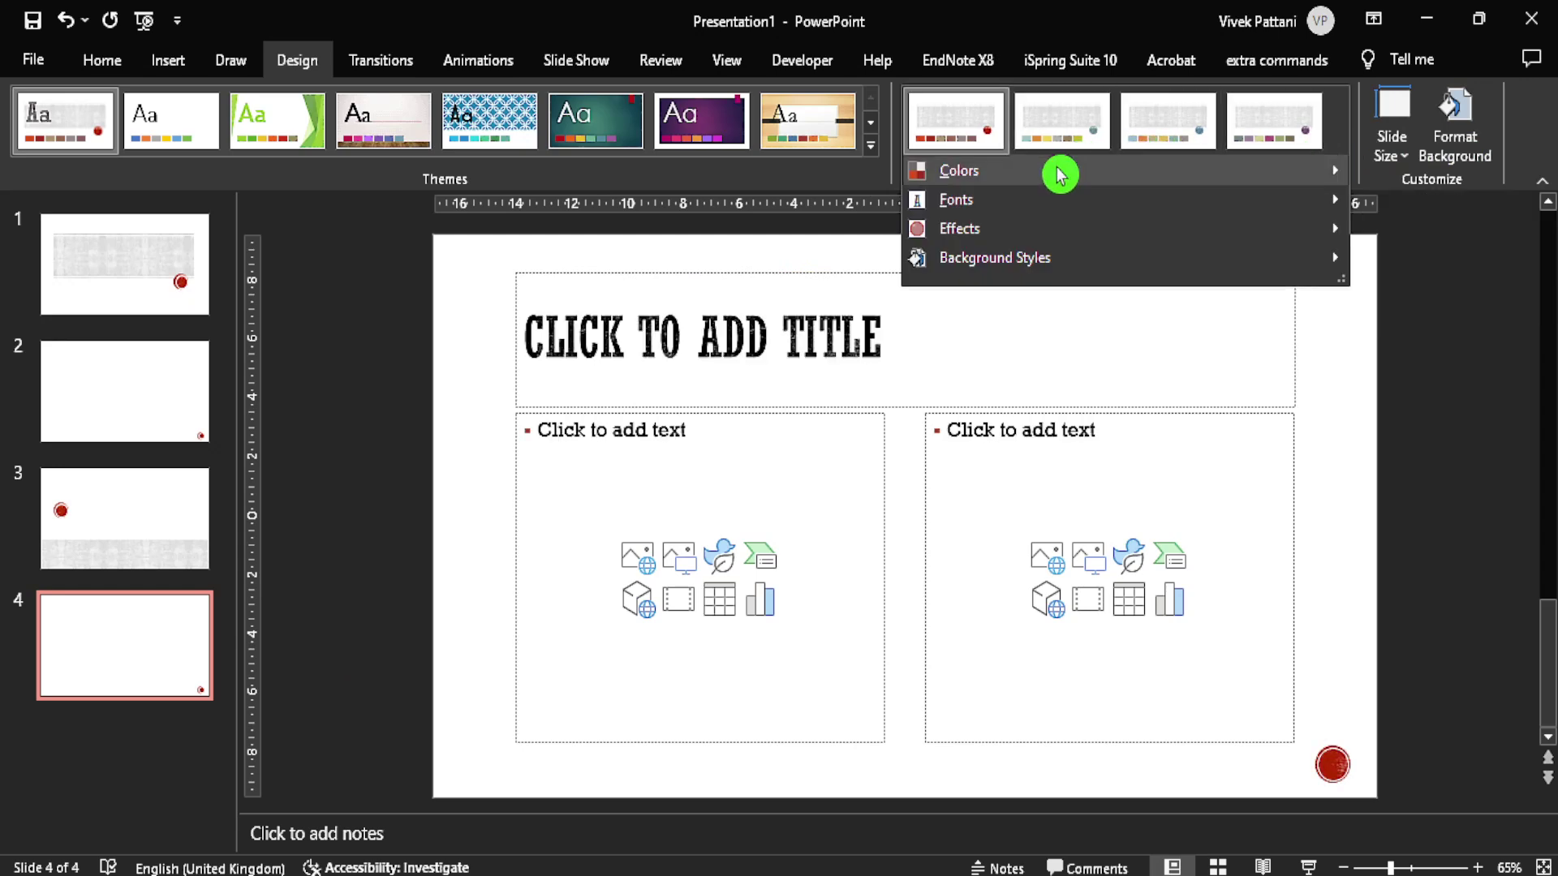
{"action": "mouse_move", "coordinate": [1013, 179]}
{"action": "mouse_move", "coordinate": [970, 207]}
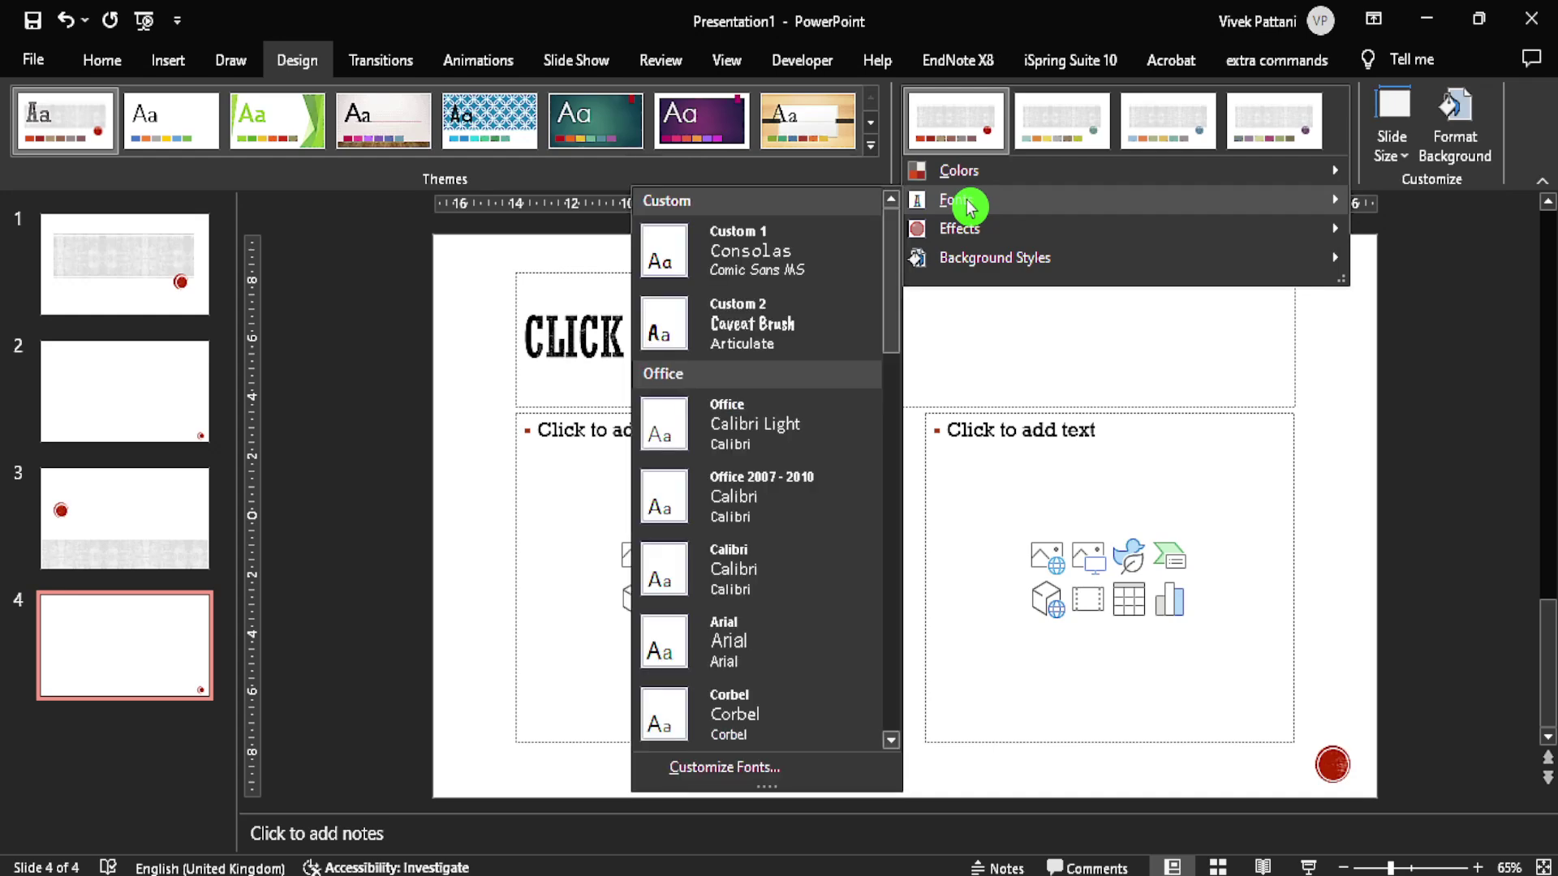
{"action": "left_click", "coordinate": [430, 392]}
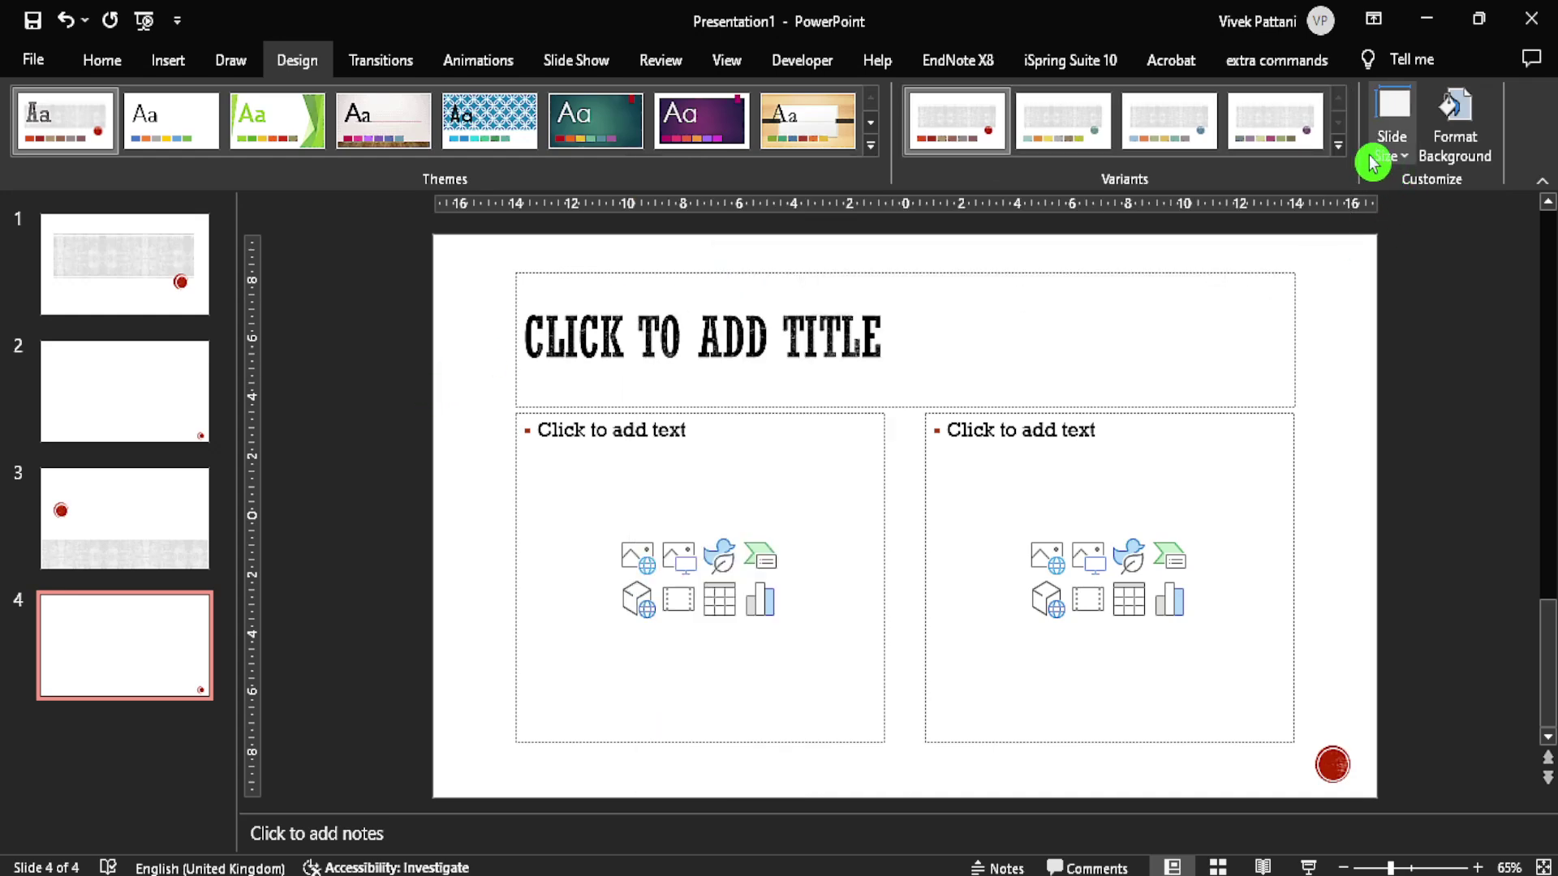
{"action": "left_click", "coordinate": [1337, 146]}
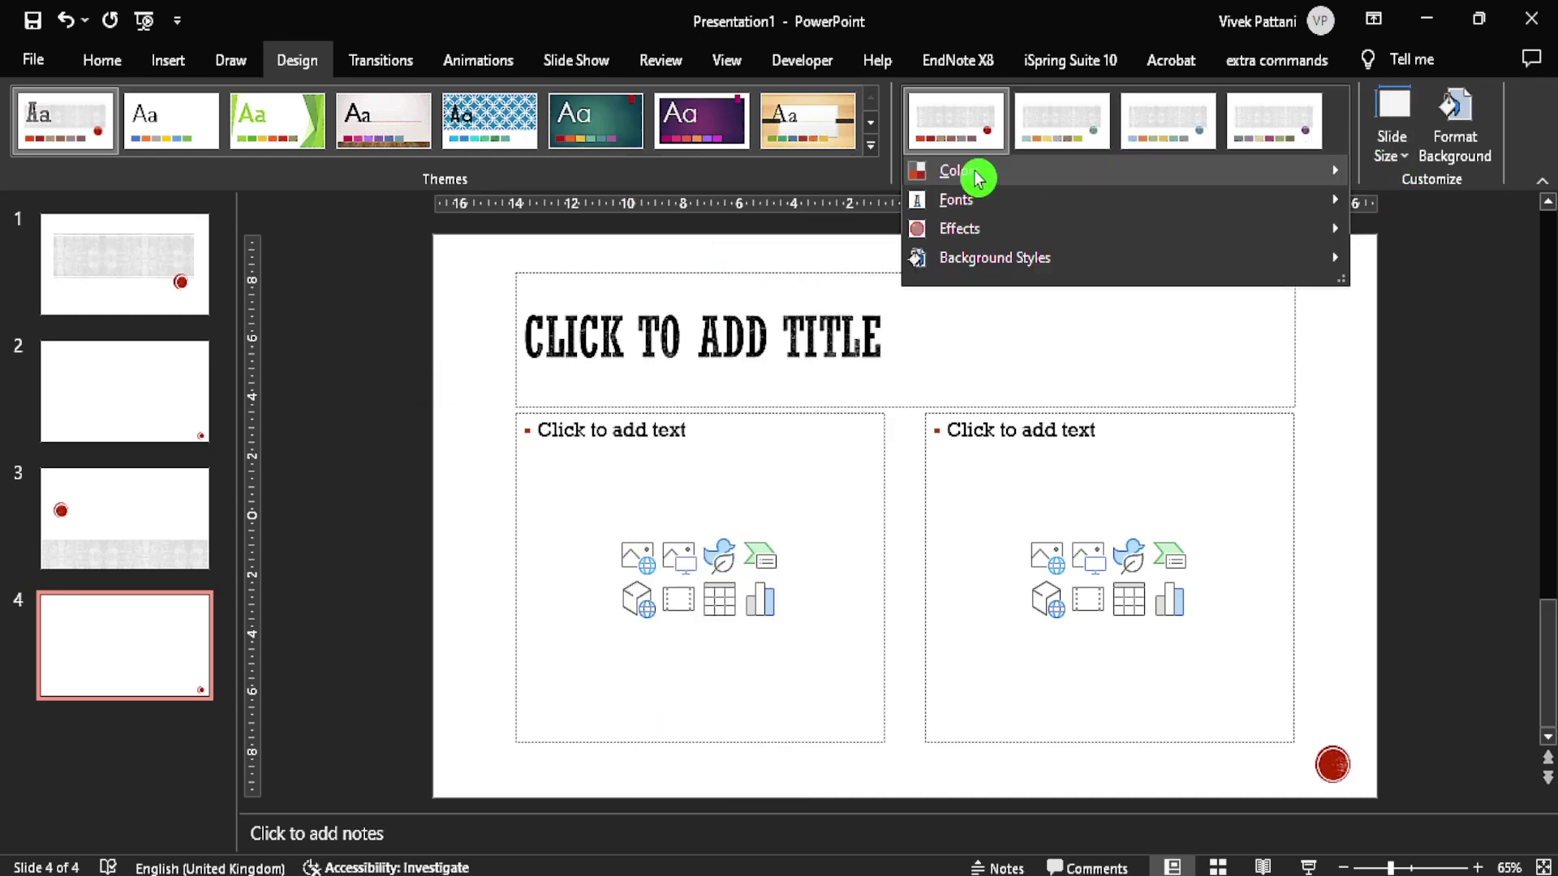
{"action": "mouse_move", "coordinate": [977, 173]}
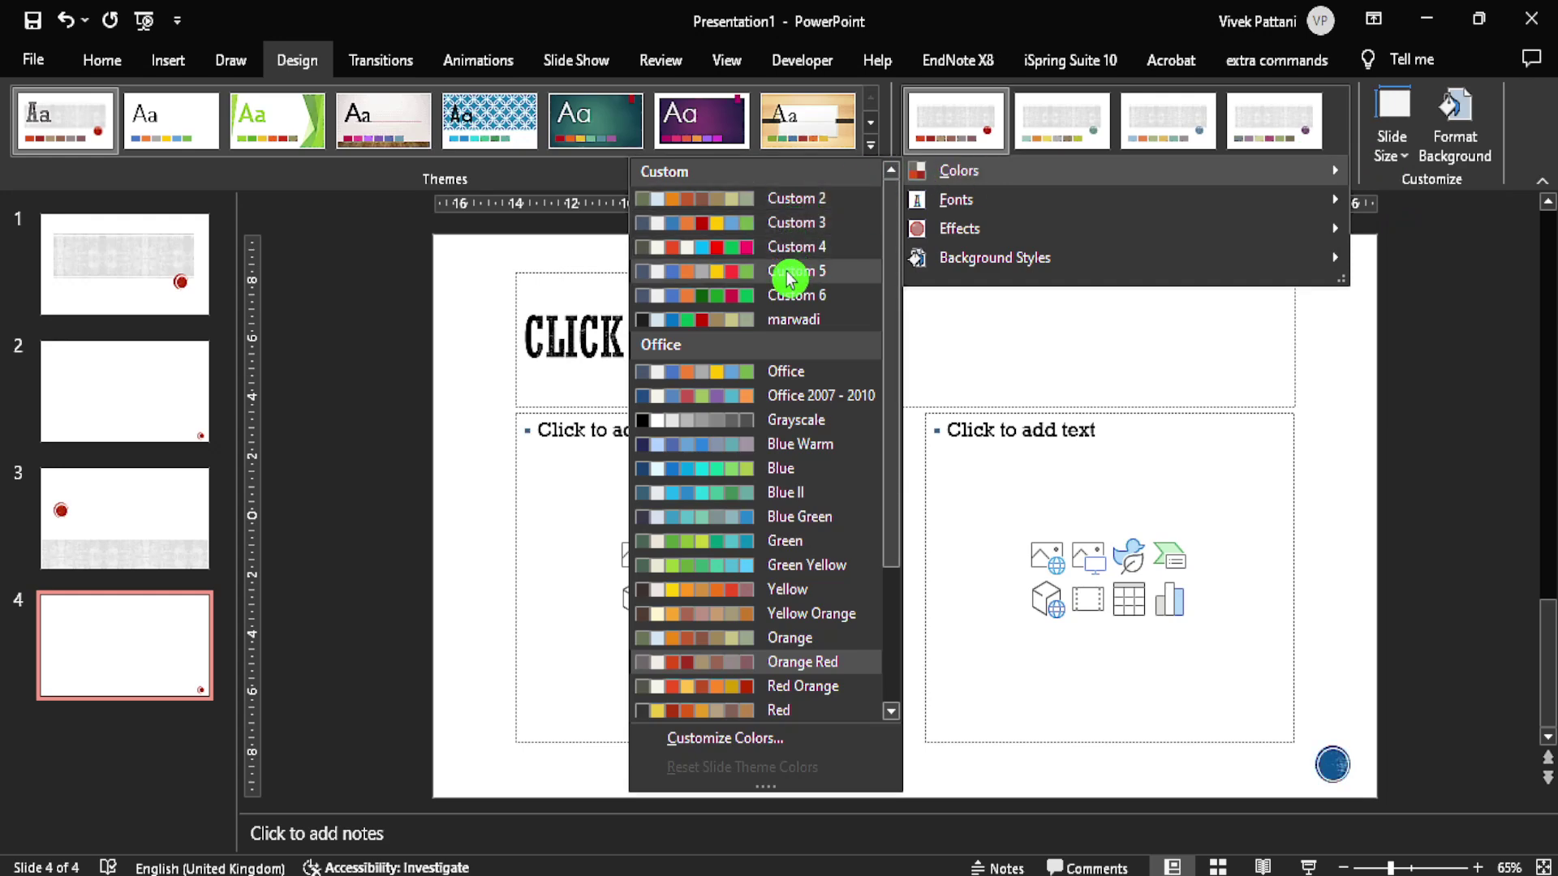
{"action": "mouse_move", "coordinate": [1044, 210]}
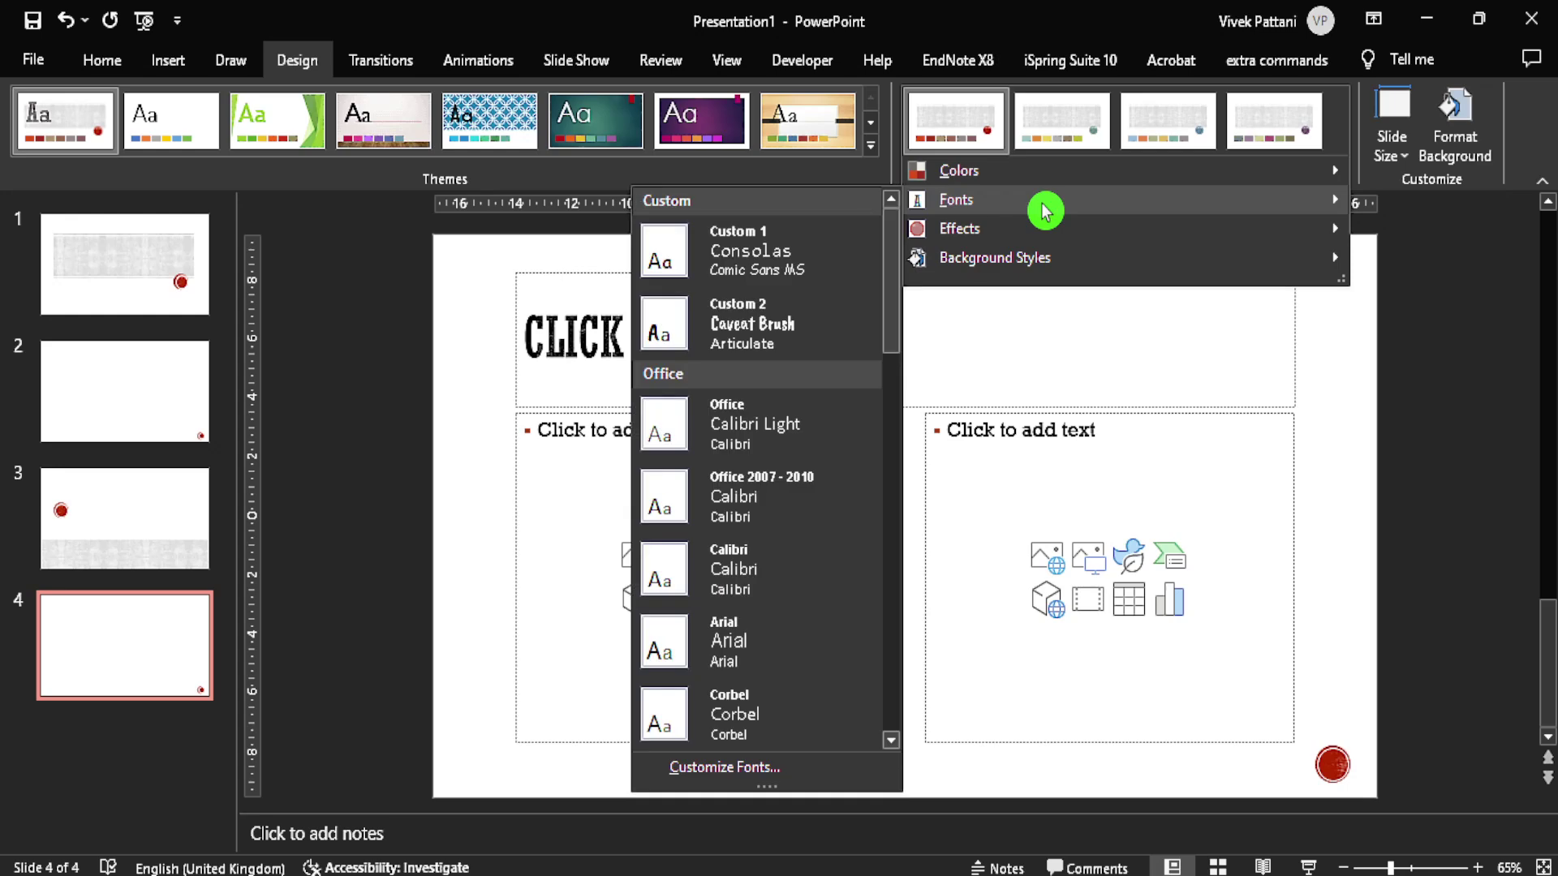
{"action": "left_click", "coordinate": [510, 353]}
- Select and deselect the slide title placeholder while checking the Home and Design tabs
{"action": "left_click", "coordinate": [519, 345]}
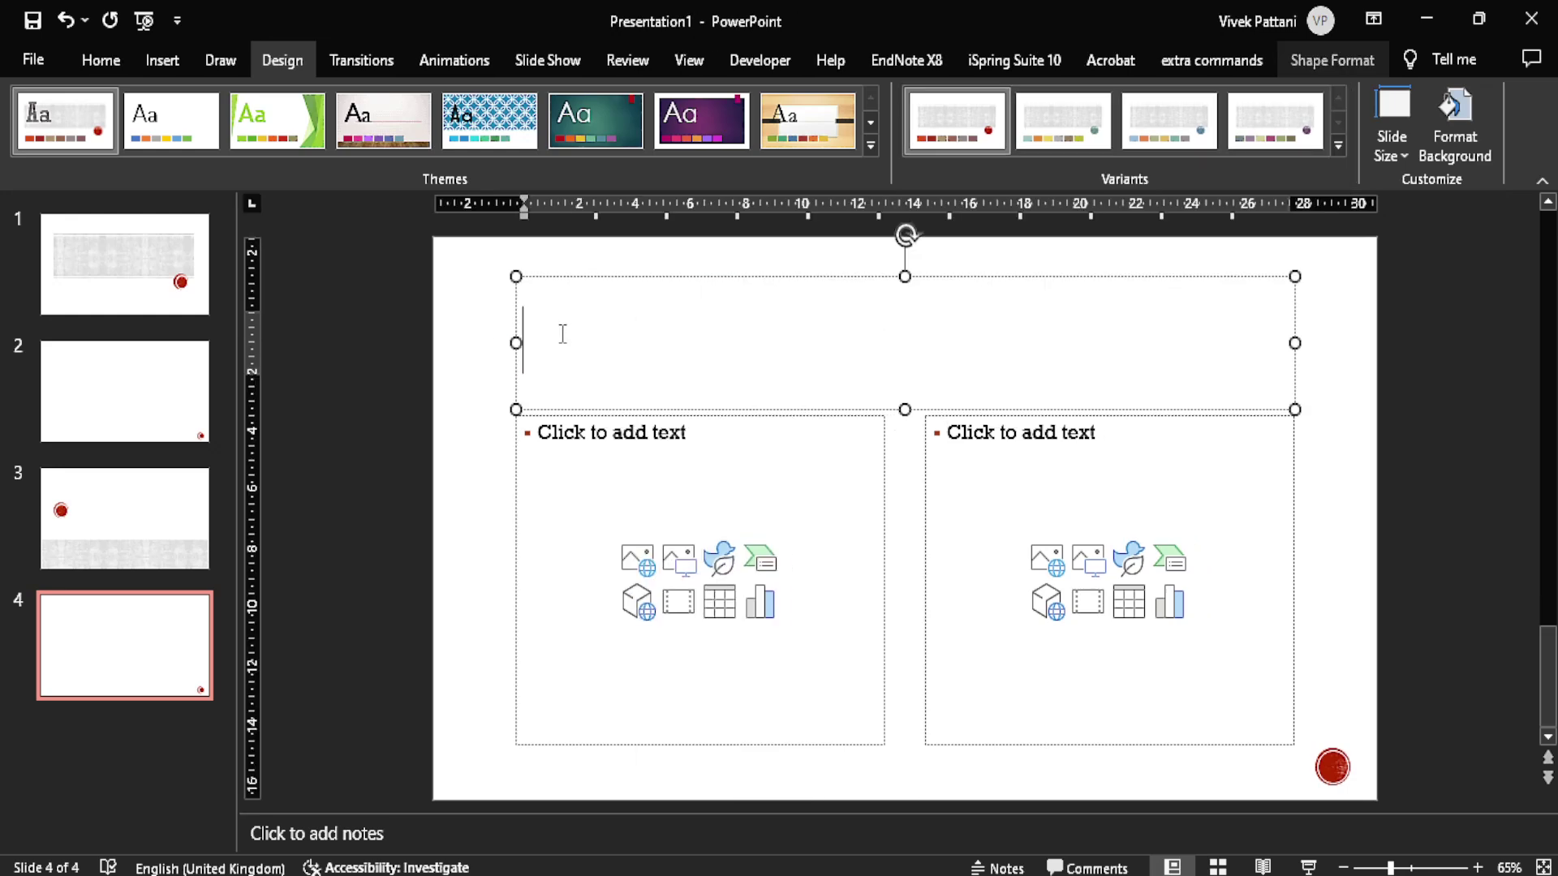
{"action": "left_click", "coordinate": [100, 60]}
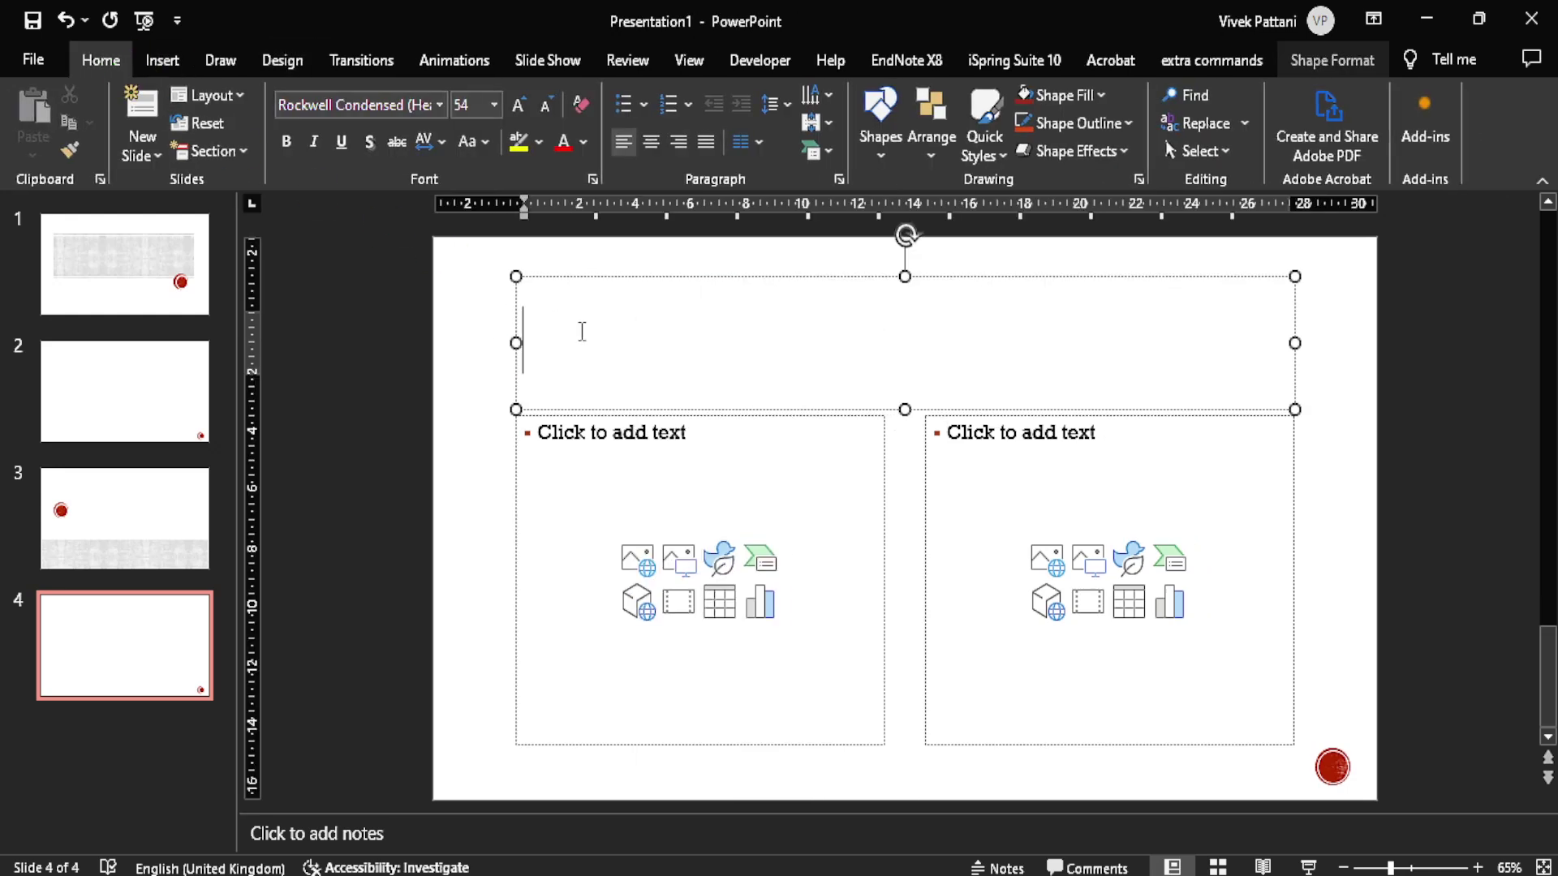
{"action": "left_click", "coordinate": [449, 389]}
{"action": "left_click", "coordinate": [574, 338]}
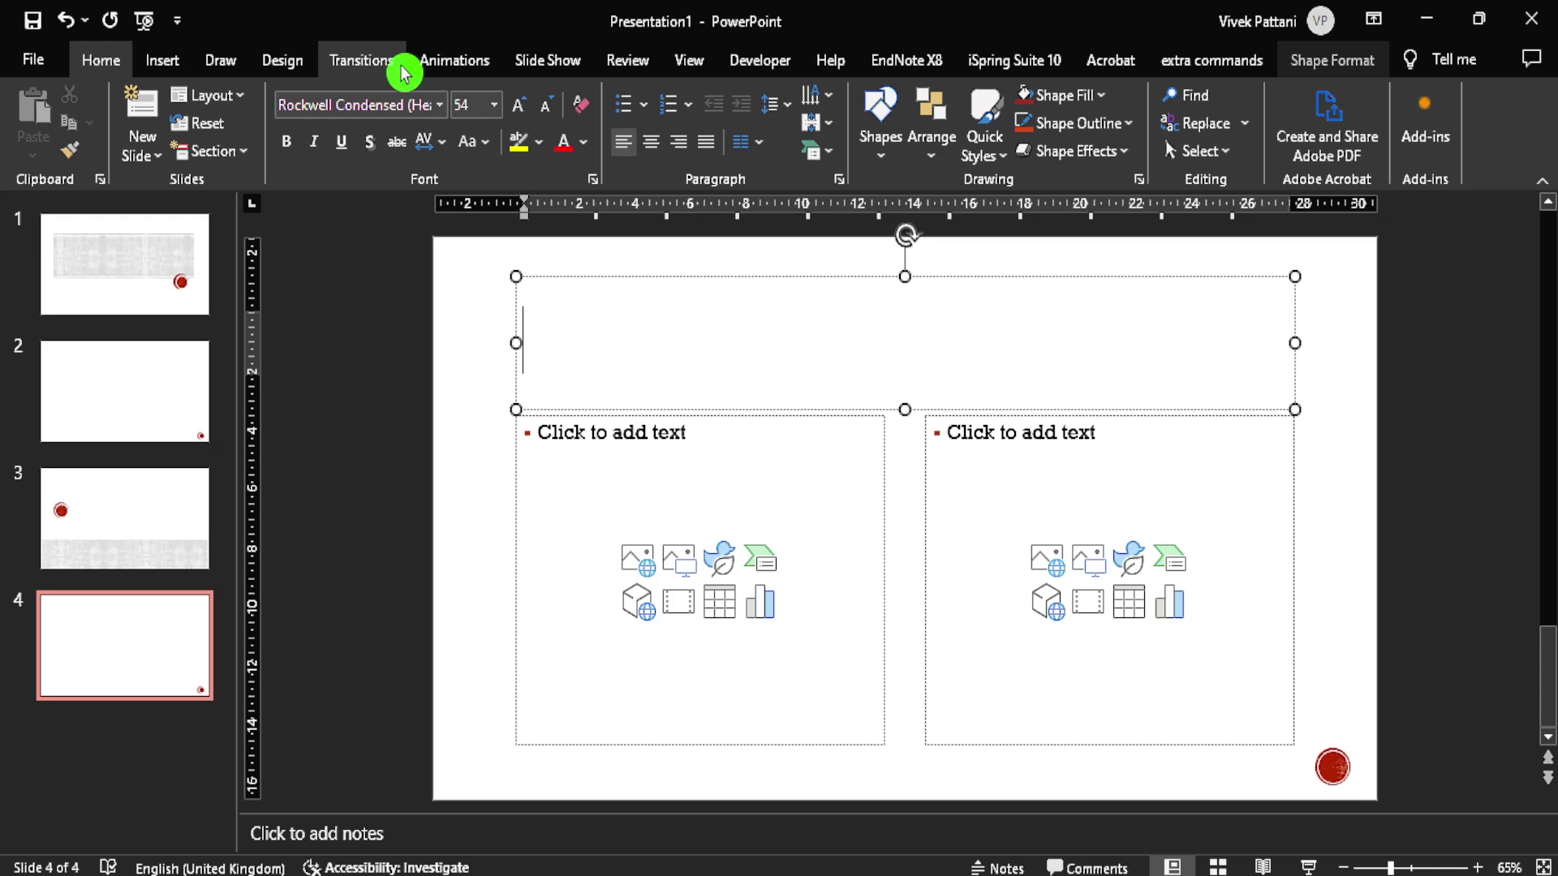
{"action": "left_click", "coordinate": [300, 64]}
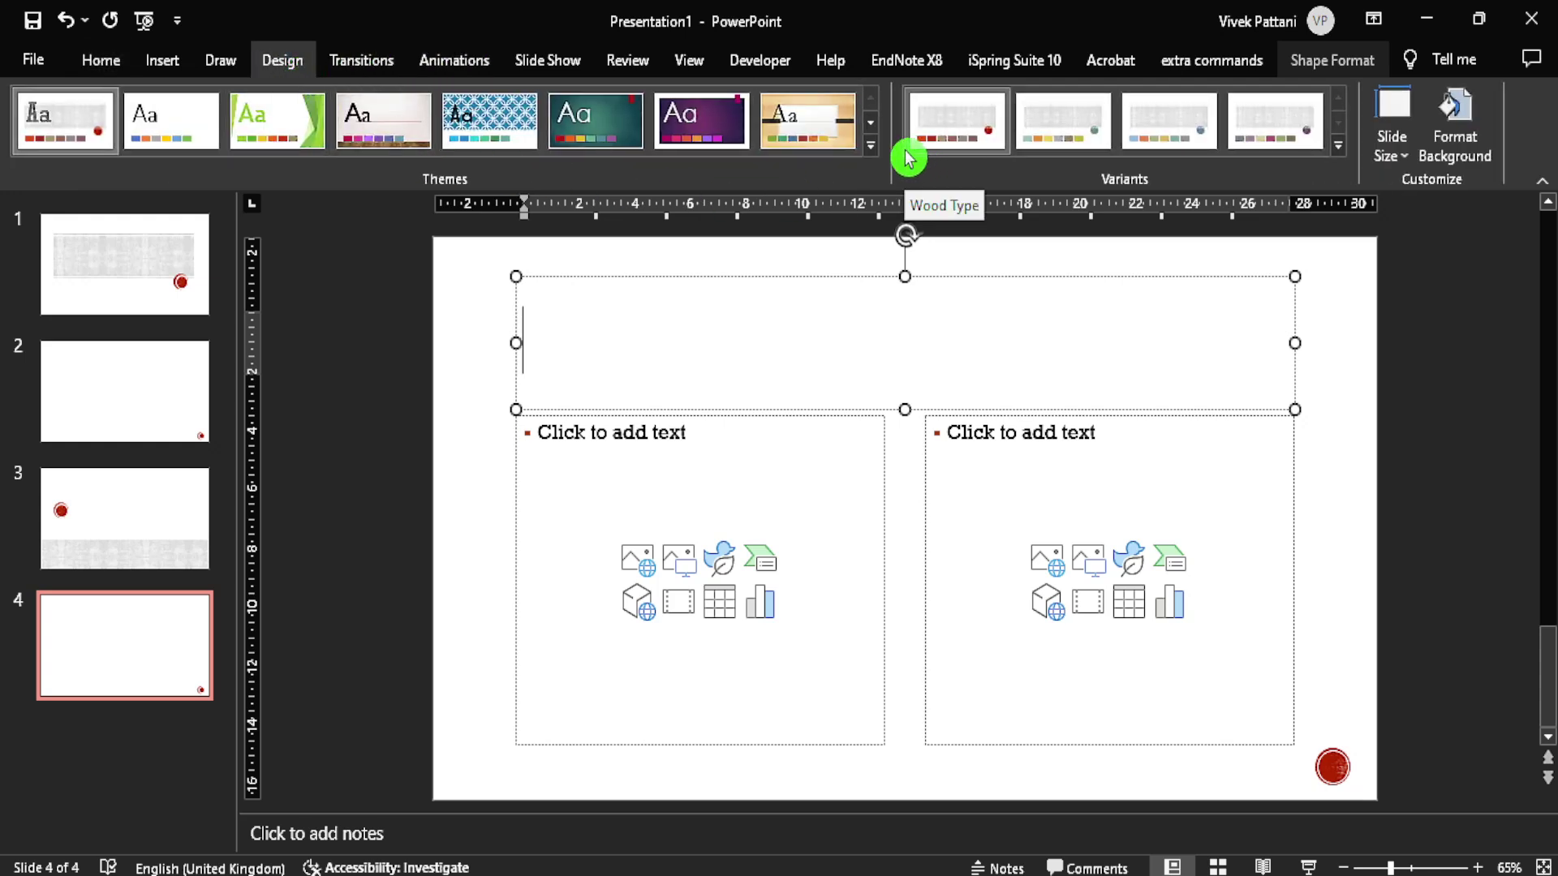
{"action": "left_click", "coordinate": [1432, 427]}
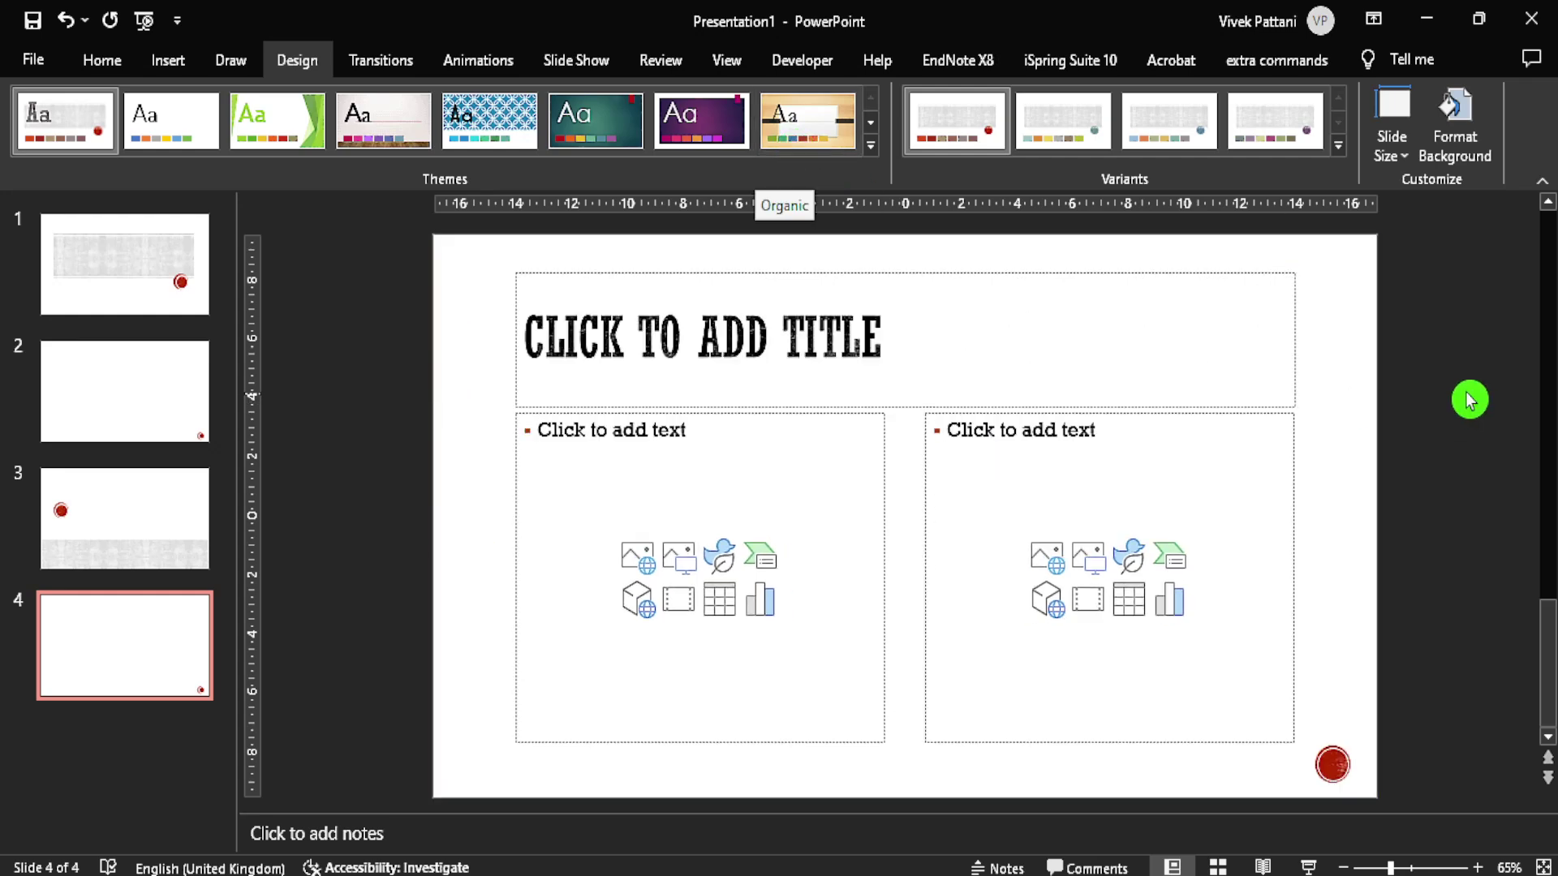
- Return to slide 1 and review the Themes gallery without changing the theme
{"action": "left_click", "coordinate": [167, 278]}
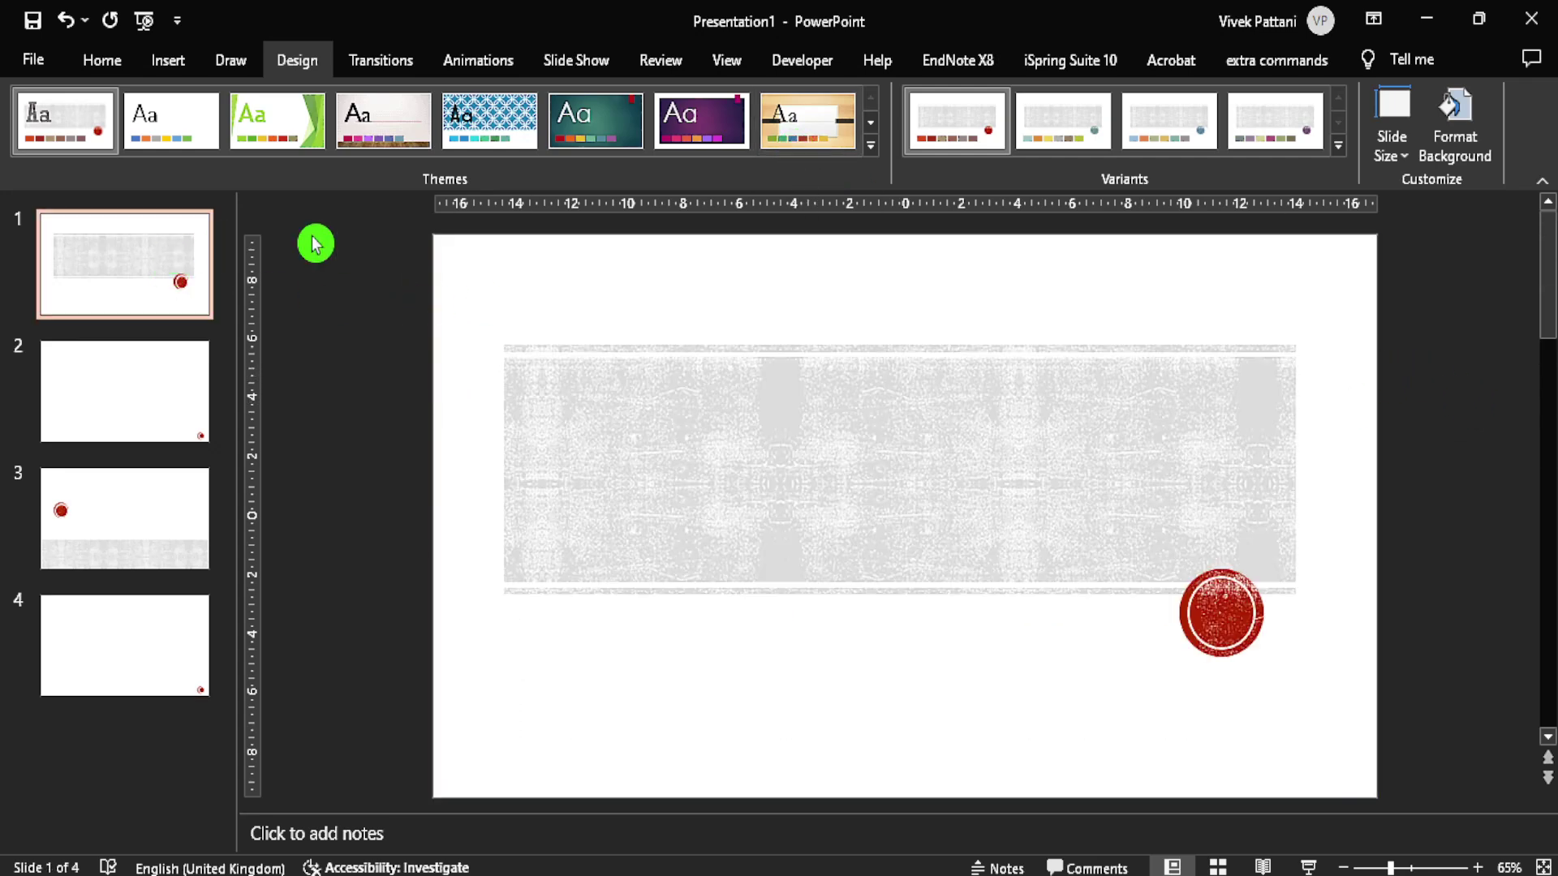
{"action": "left_click", "coordinate": [870, 148]}
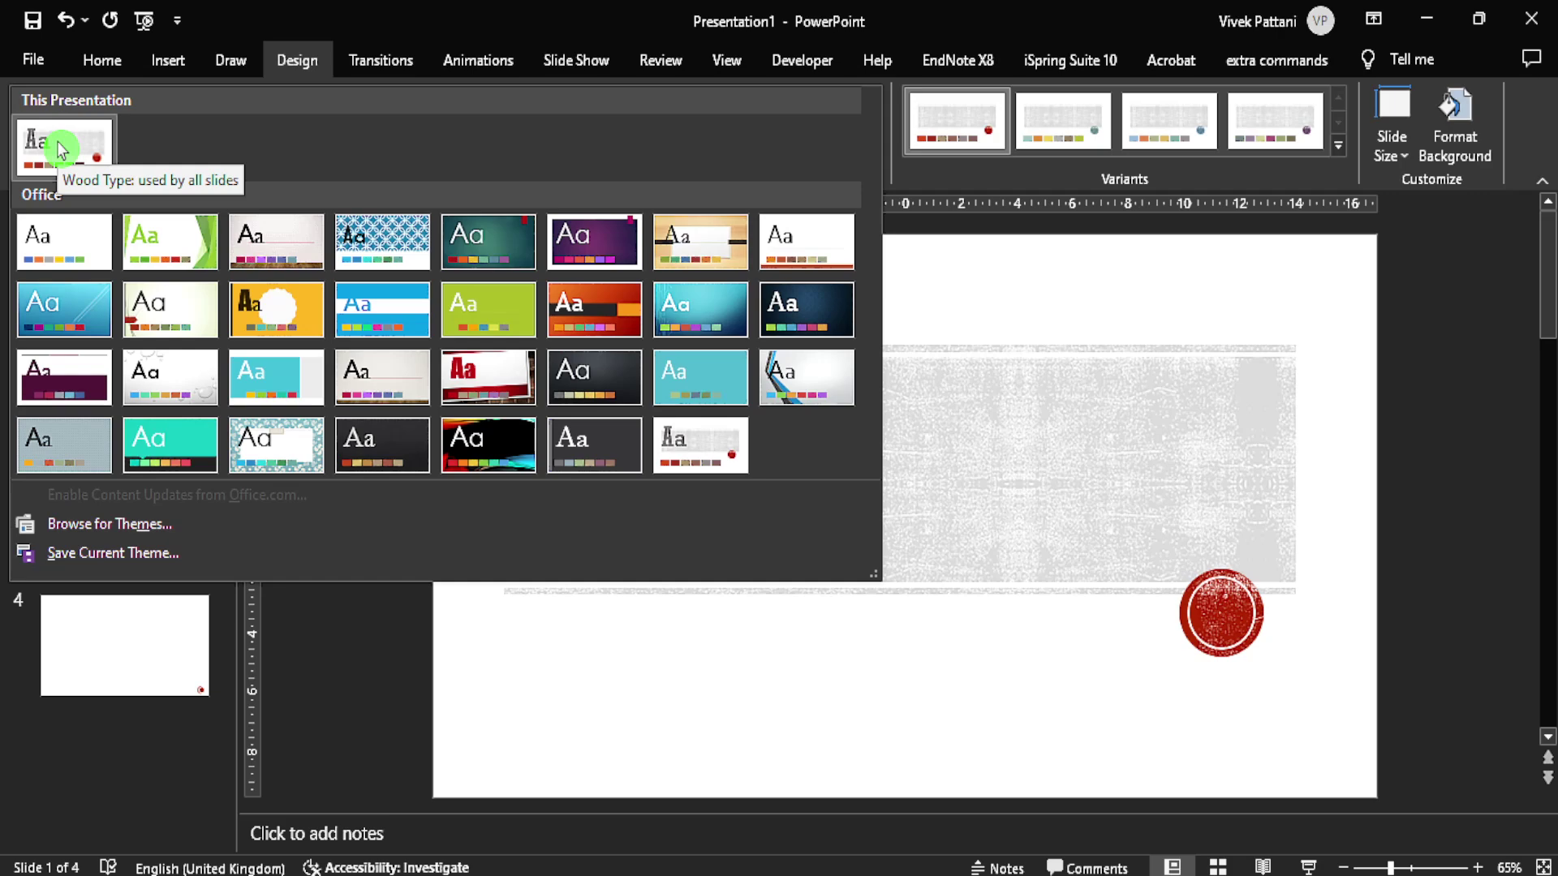
{"action": "left_click", "coordinate": [939, 410]}
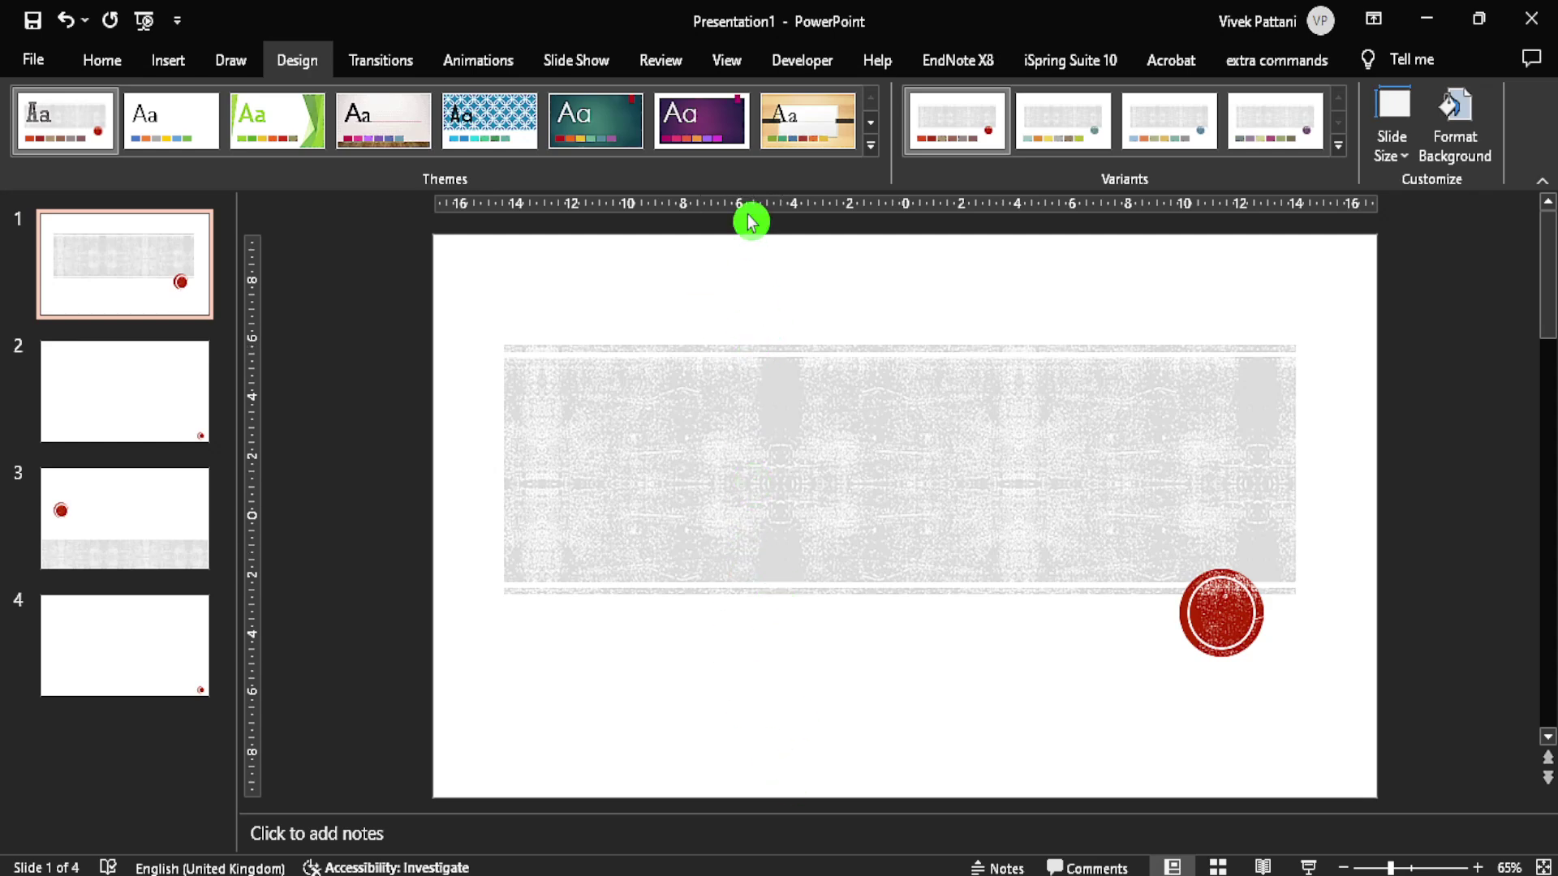
{"action": "left_click", "coordinate": [725, 65]}
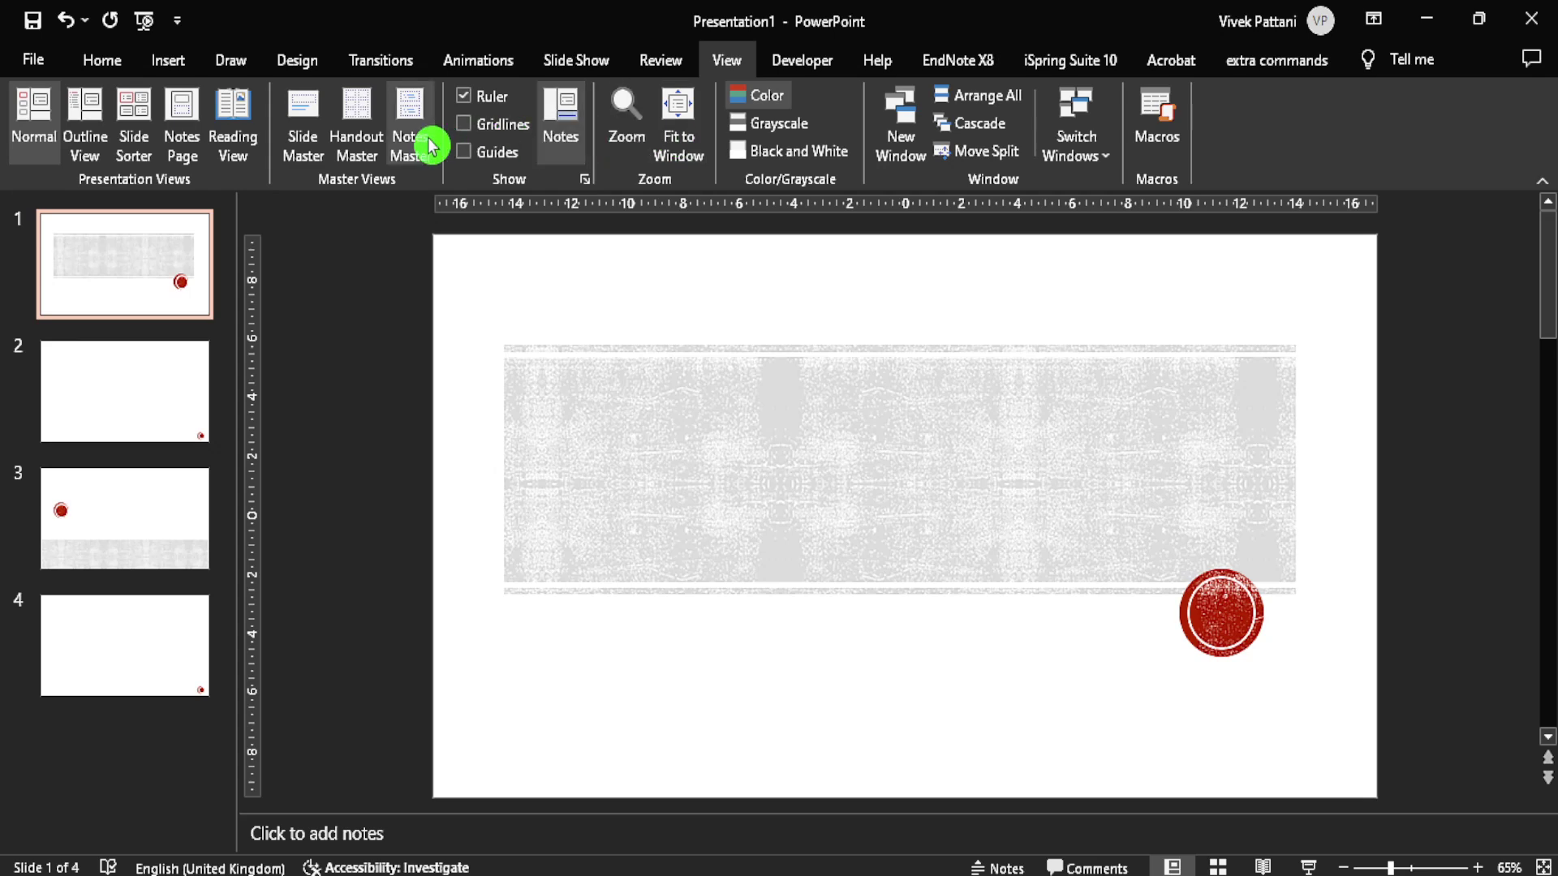
- In Slide Master view, widen the Wood Type master title box to the edges and shorten it
{"action": "left_click", "coordinate": [315, 116]}
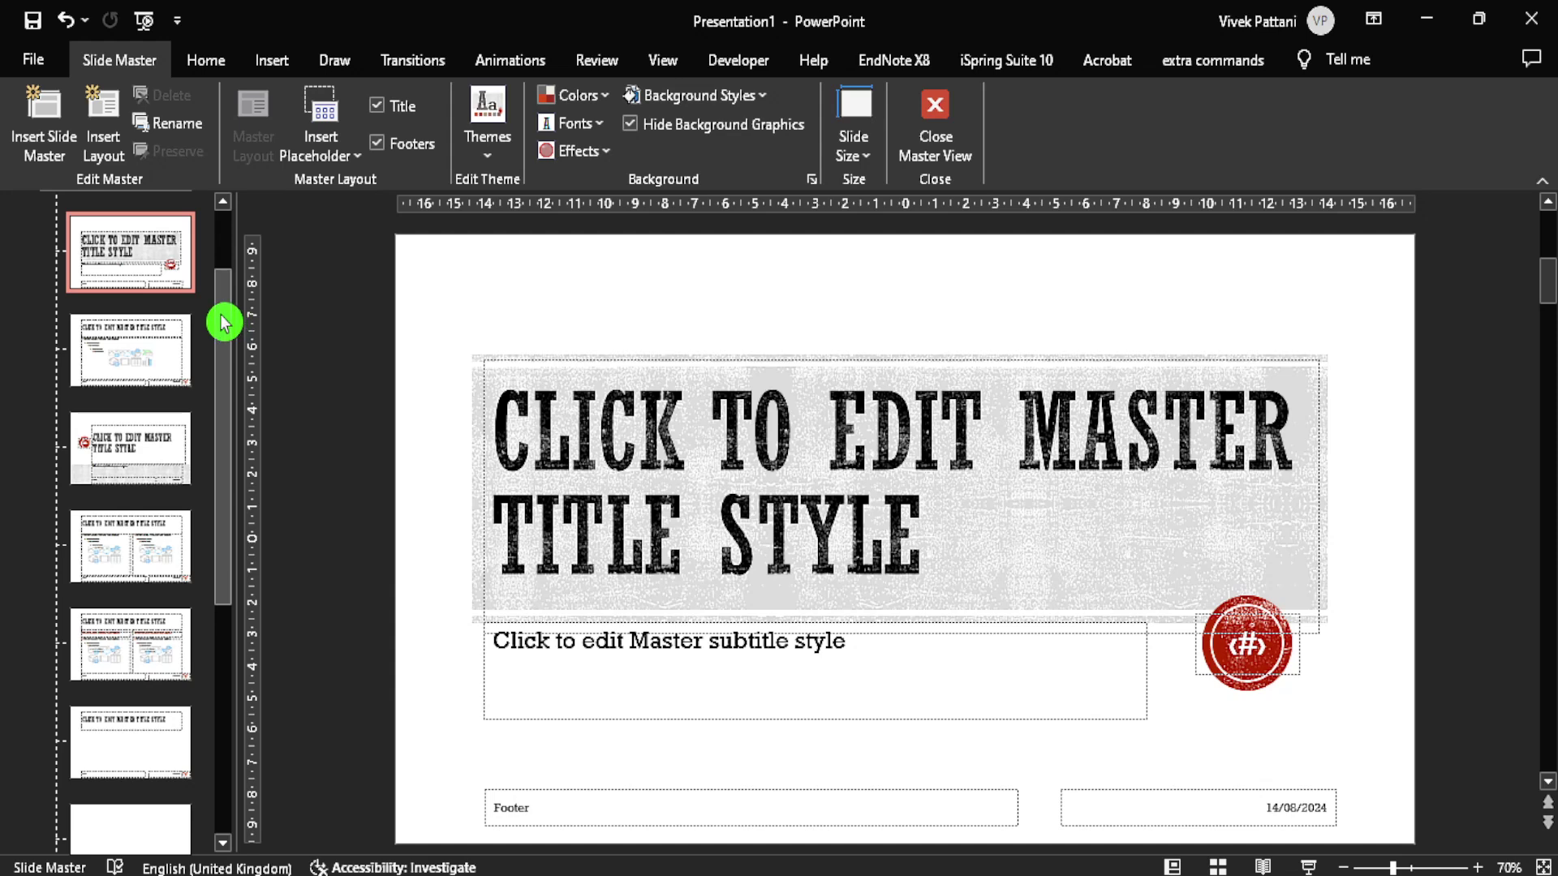
{"action": "left_click_drag", "start_coordinate": [225, 323], "coordinate": [226, 226]}
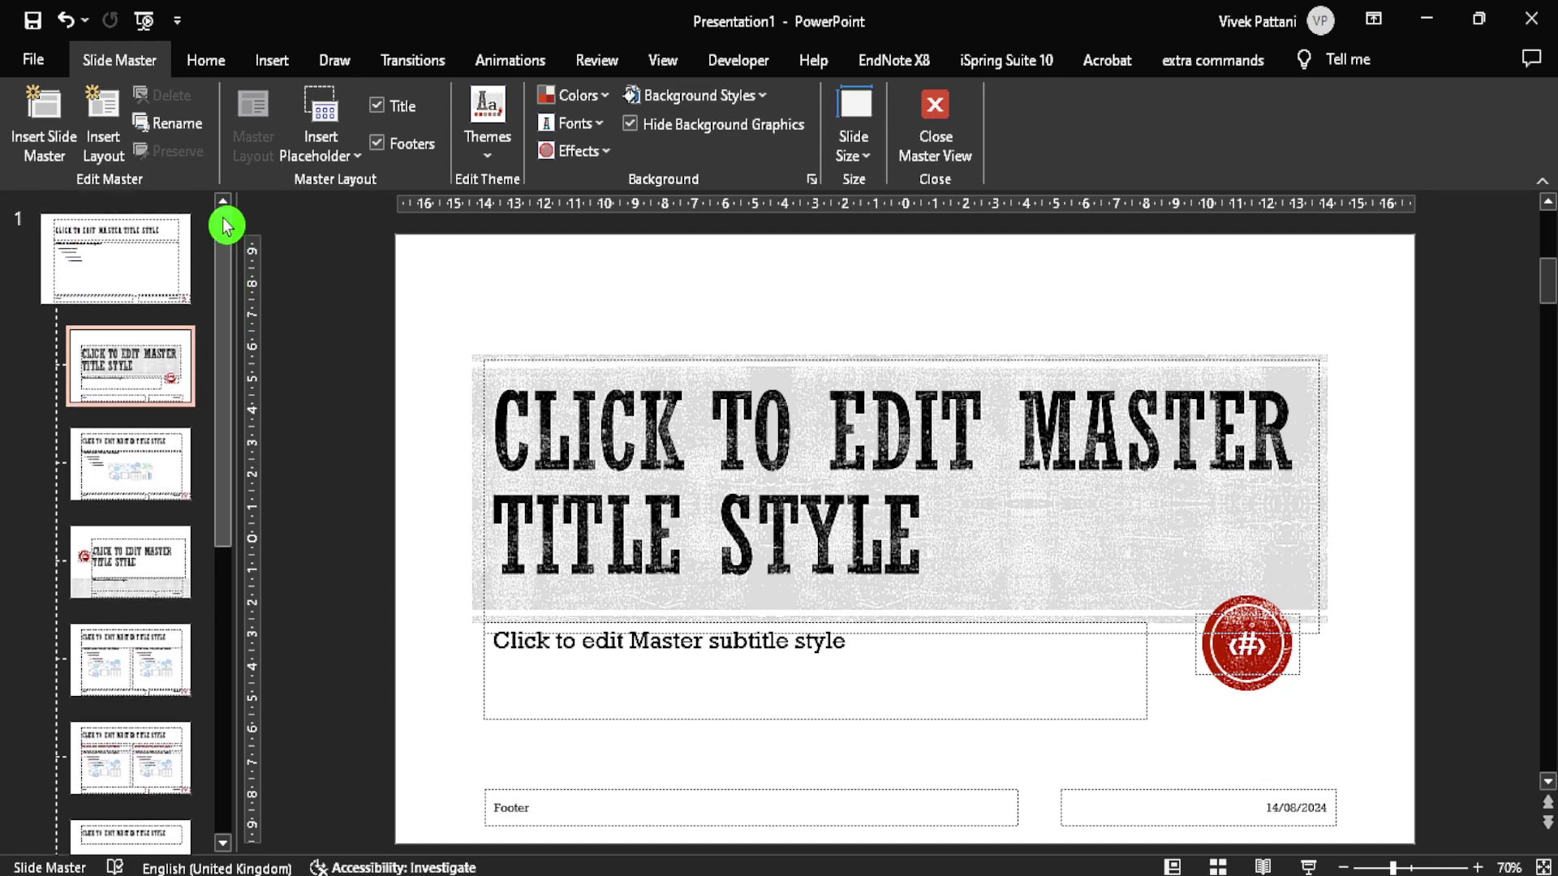
{"action": "left_click", "coordinate": [134, 274]}
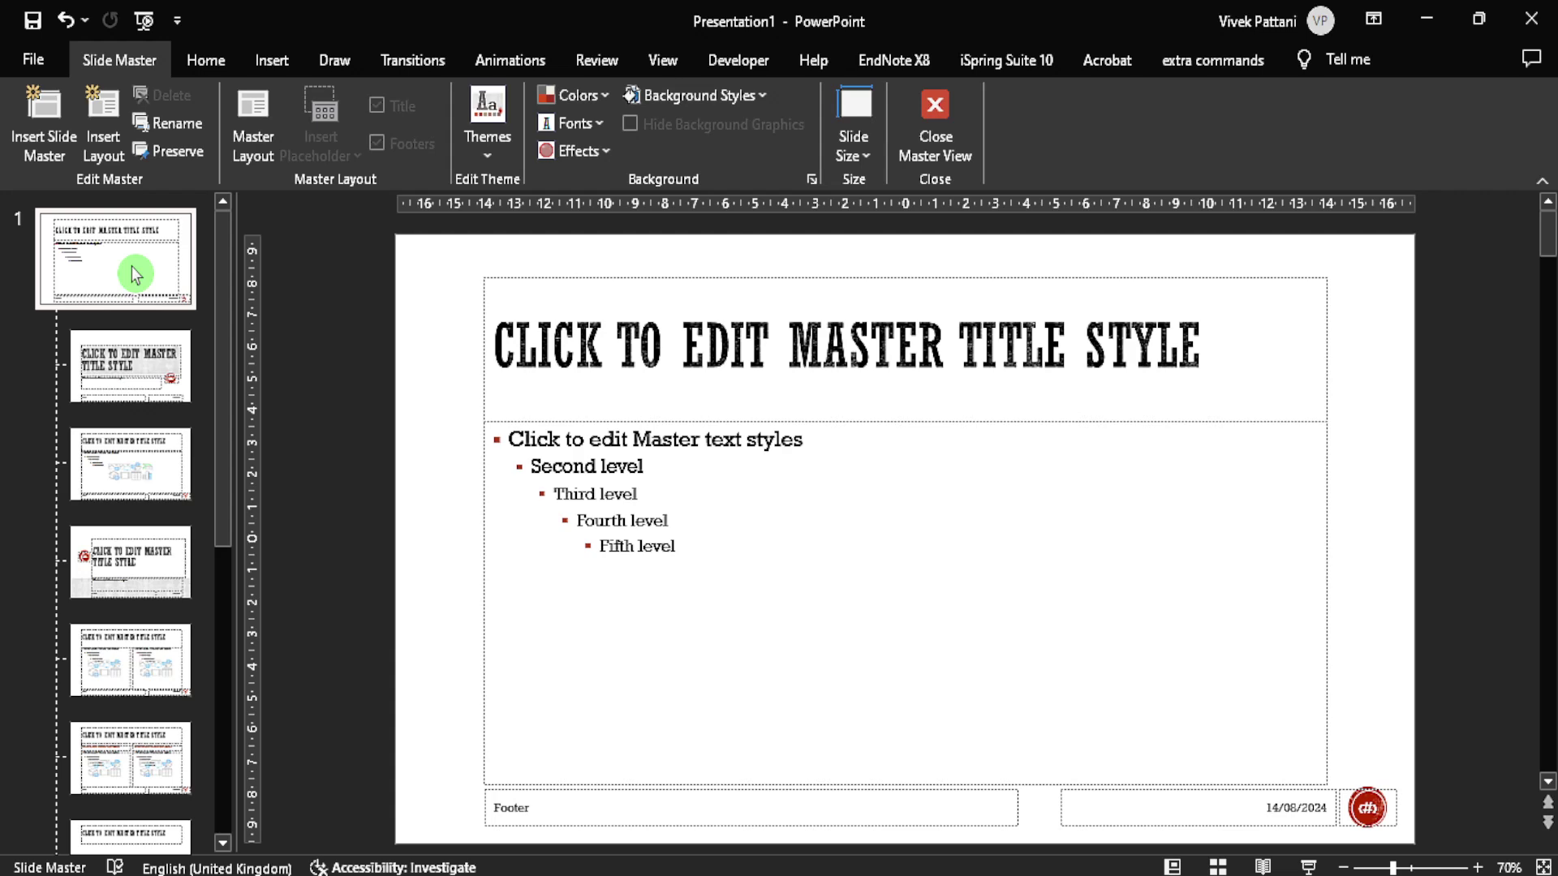
{"action": "left_click", "coordinate": [529, 280]}
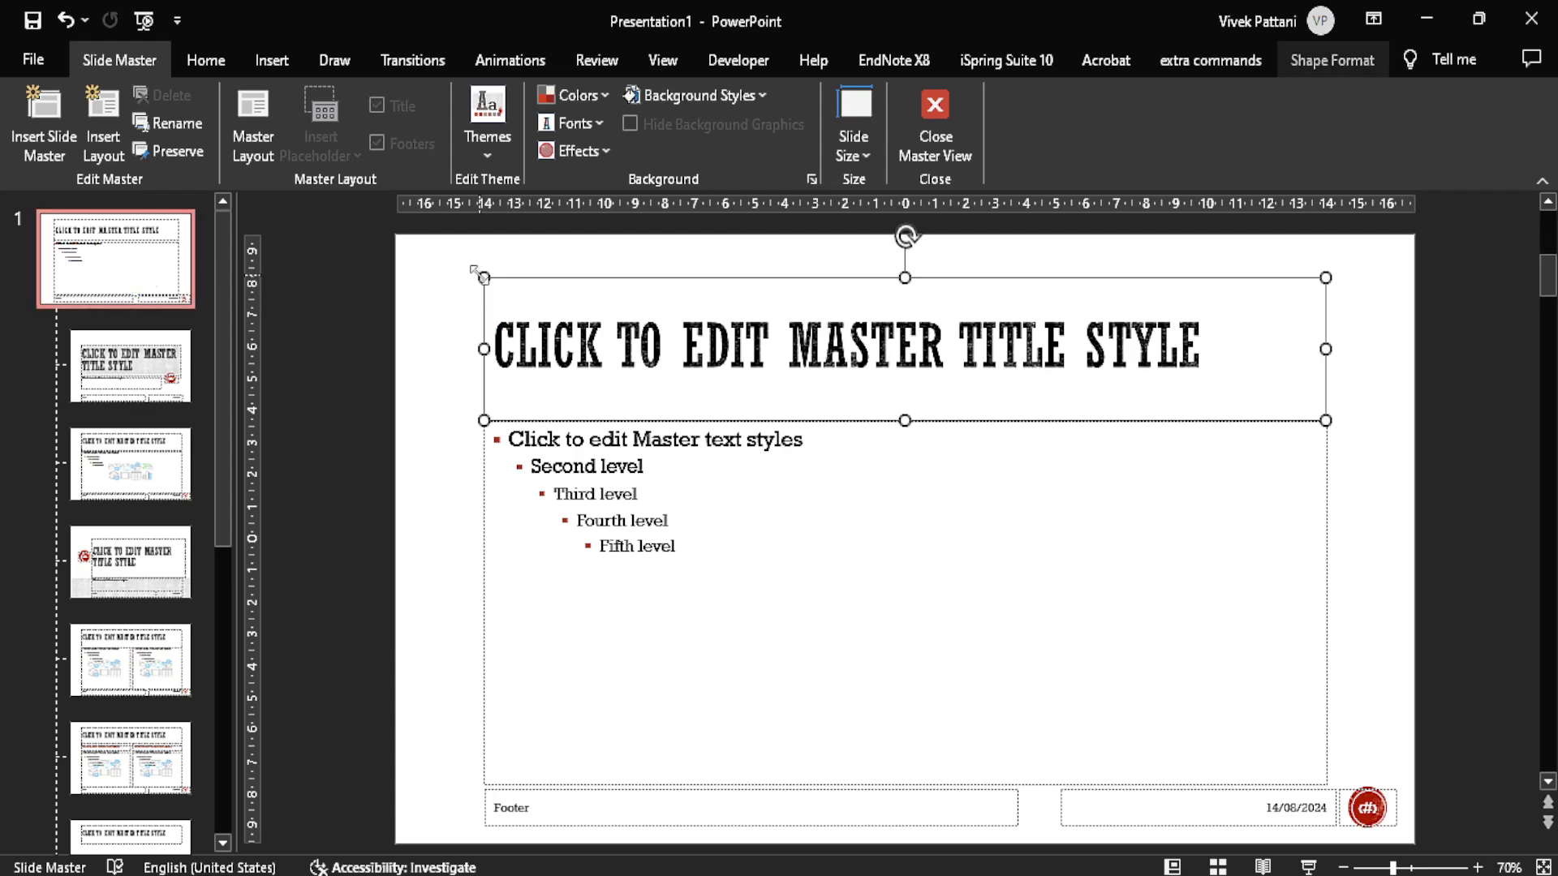
{"action": "left_click_drag", "start_coordinate": [475, 269], "coordinate": [399, 245]}
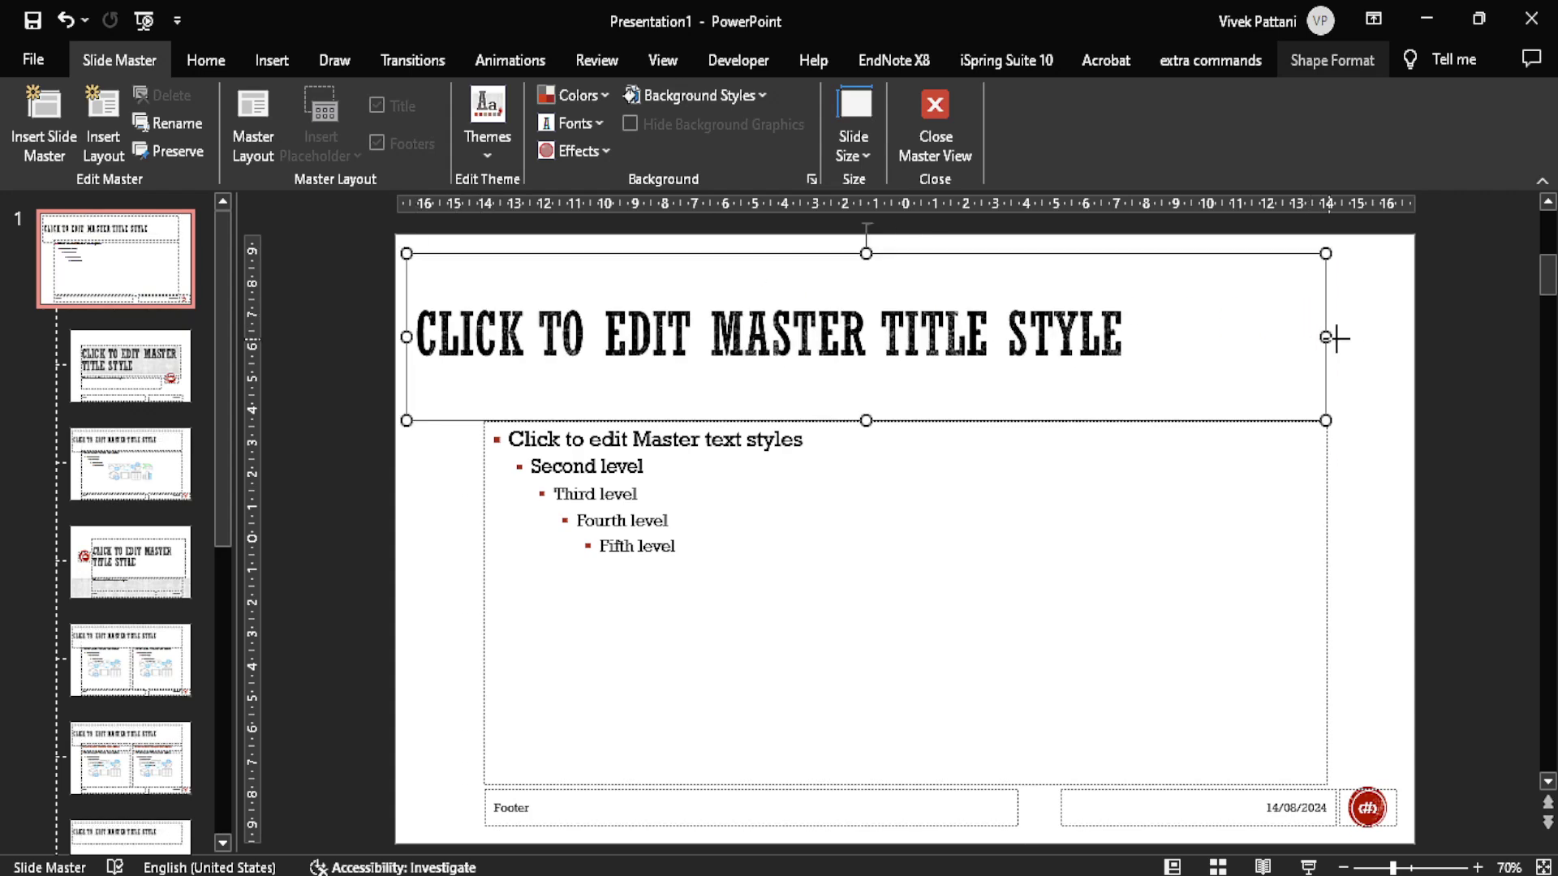
{"action": "left_click_drag", "start_coordinate": [1325, 337], "coordinate": [1395, 337]}
{"action": "left_click_drag", "start_coordinate": [902, 420], "coordinate": [901, 332]}
- Stretch the master body placeholder up, left and right to span the slide width
{"action": "left_click", "coordinate": [706, 423]}
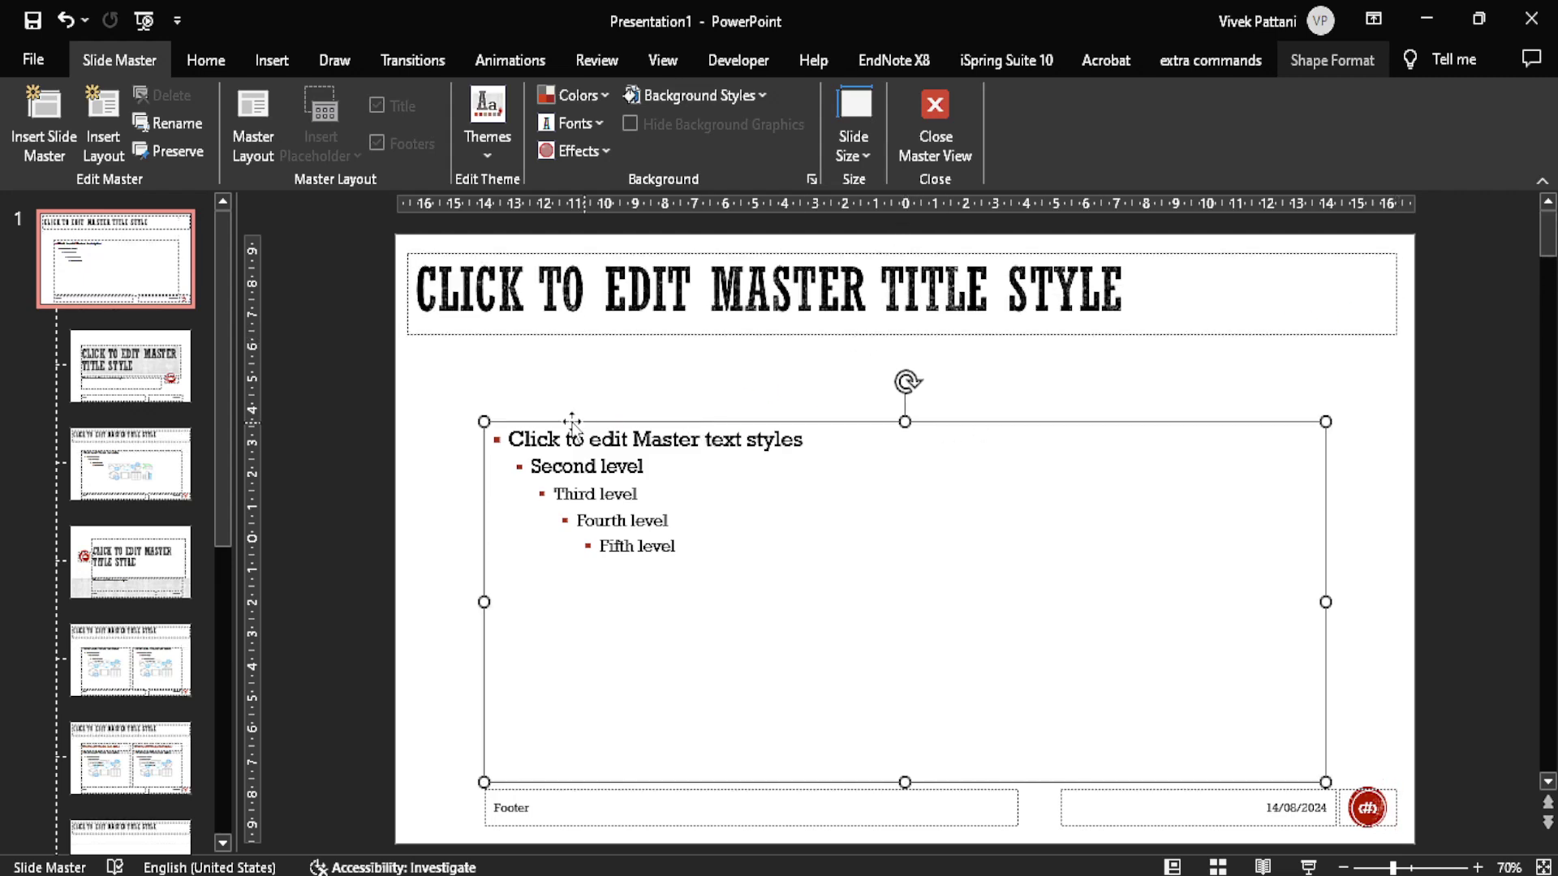
{"action": "left_click_drag", "start_coordinate": [480, 418], "coordinate": [406, 348]}
{"action": "left_click_drag", "start_coordinate": [1326, 565], "coordinate": [1395, 566]}
{"action": "left_click", "coordinate": [1469, 517]}
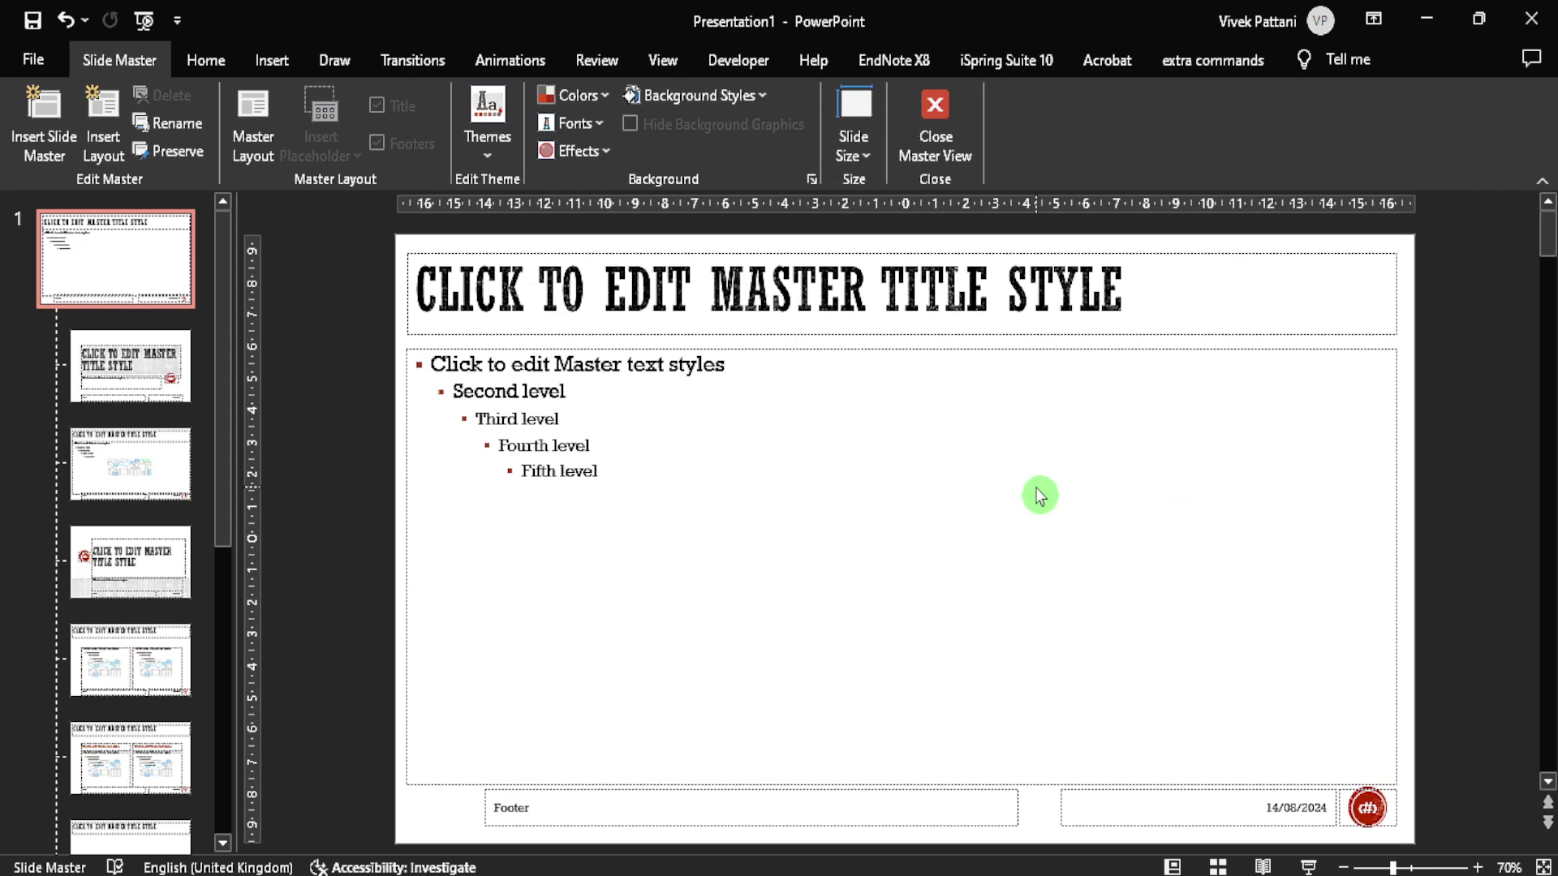
- Draw a rectangle bar across the footer area of the slide master
{"action": "left_click", "coordinate": [259, 63]}
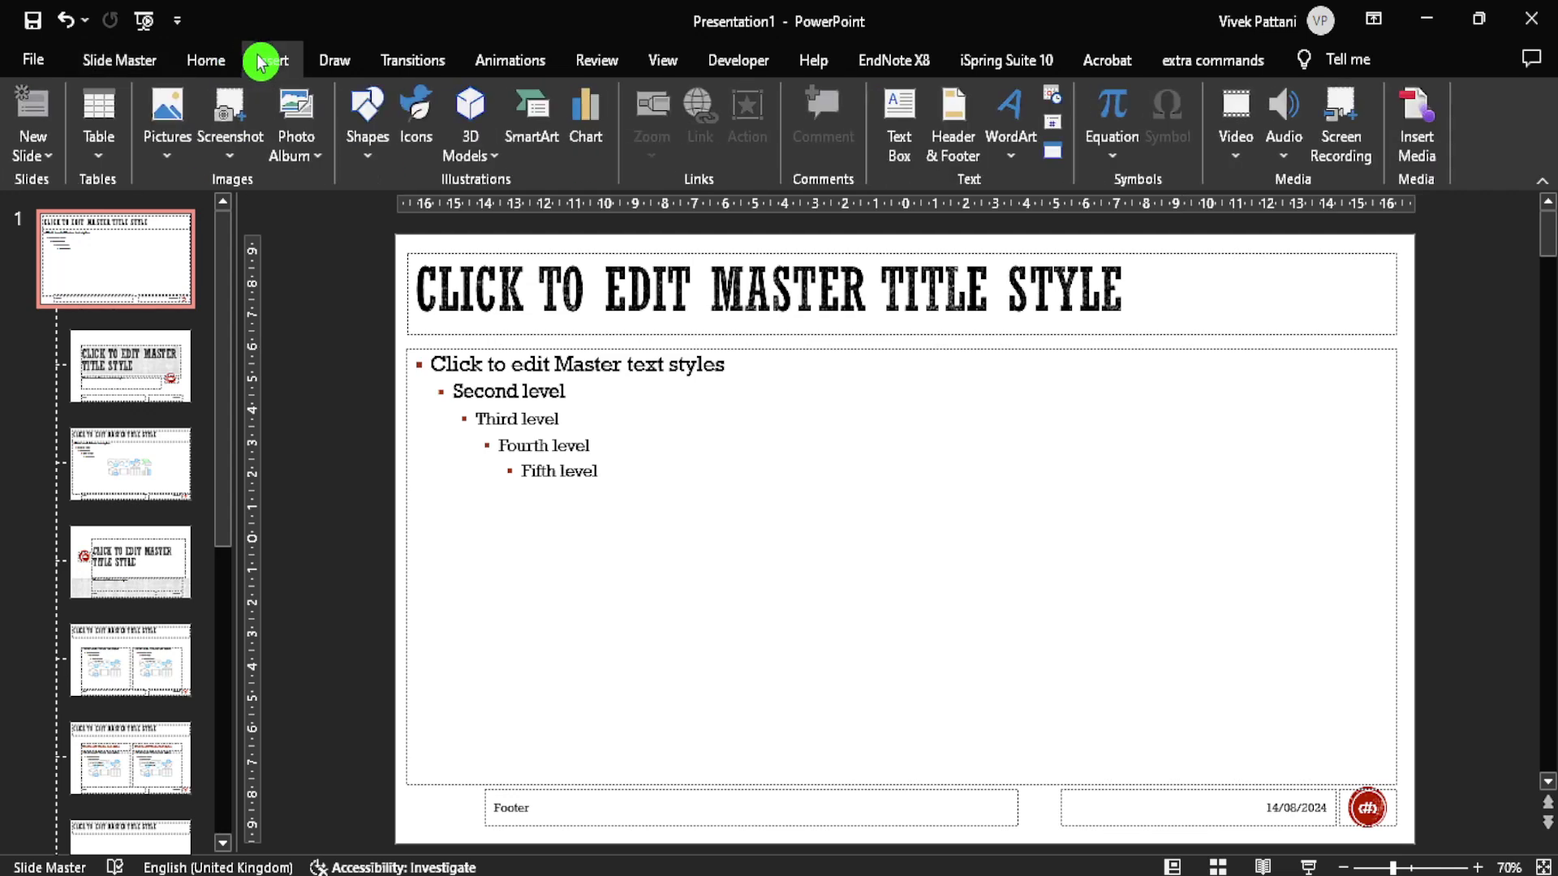
{"action": "left_click", "coordinate": [364, 159]}
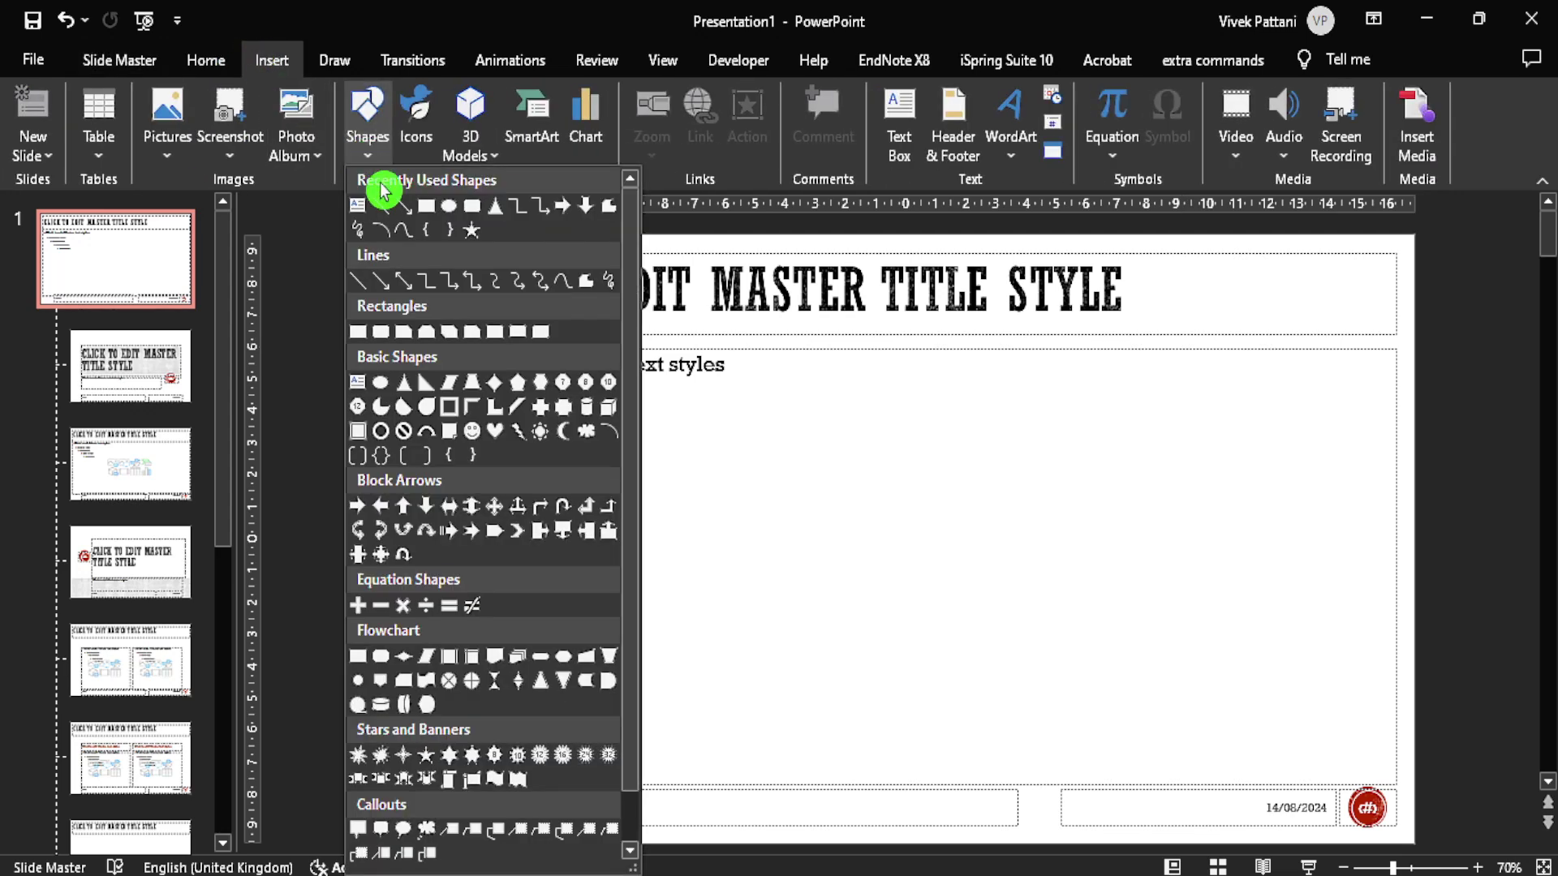
{"action": "left_click", "coordinate": [418, 206]}
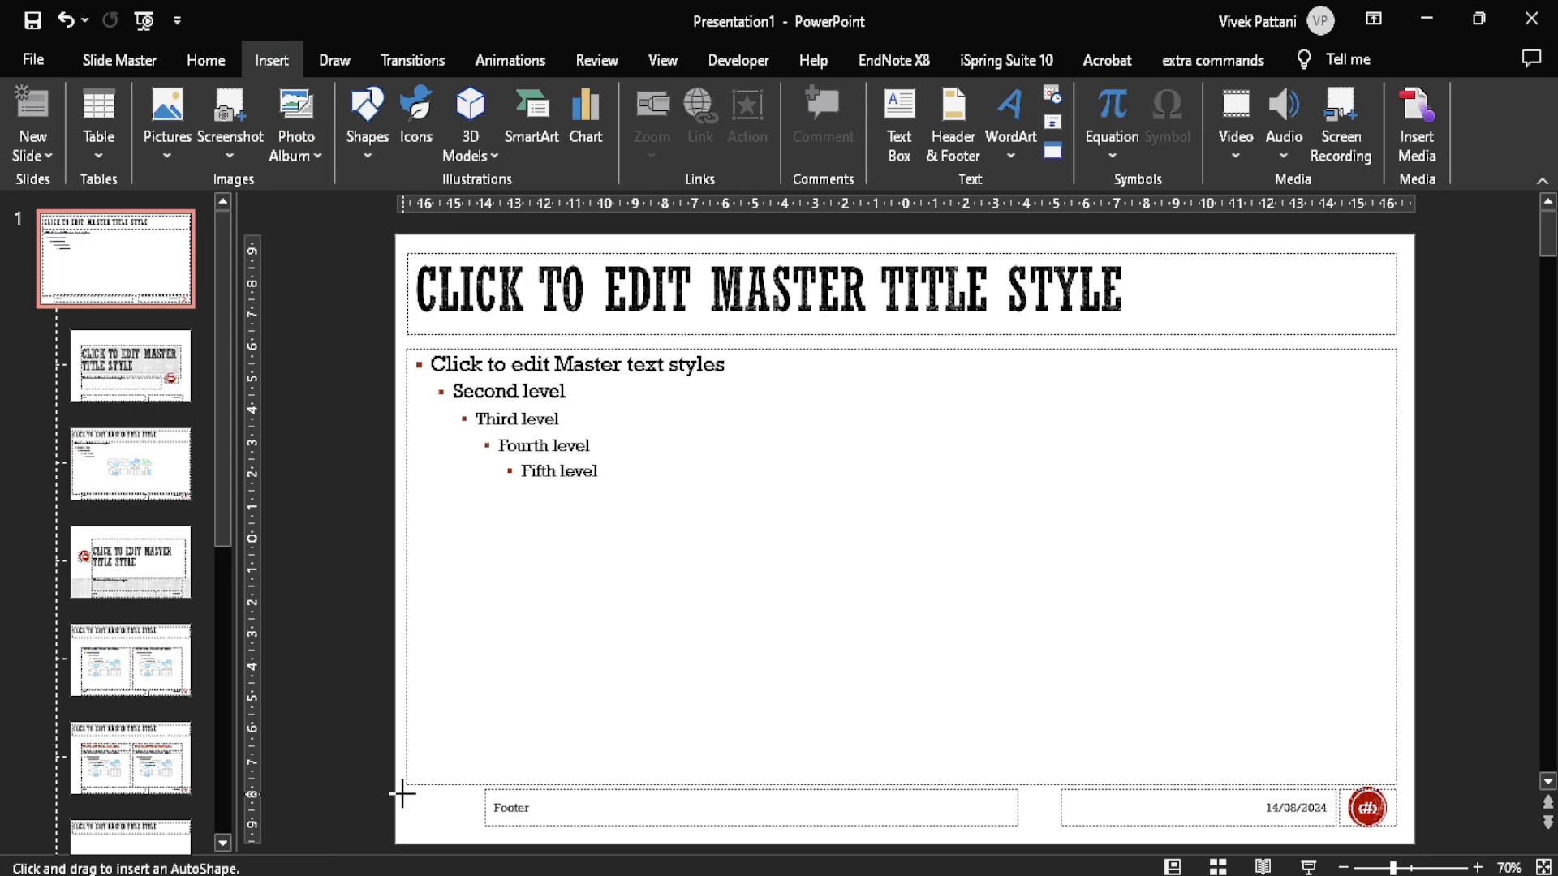
{"action": "left_click_drag", "start_coordinate": [402, 793], "coordinate": [1292, 841]}
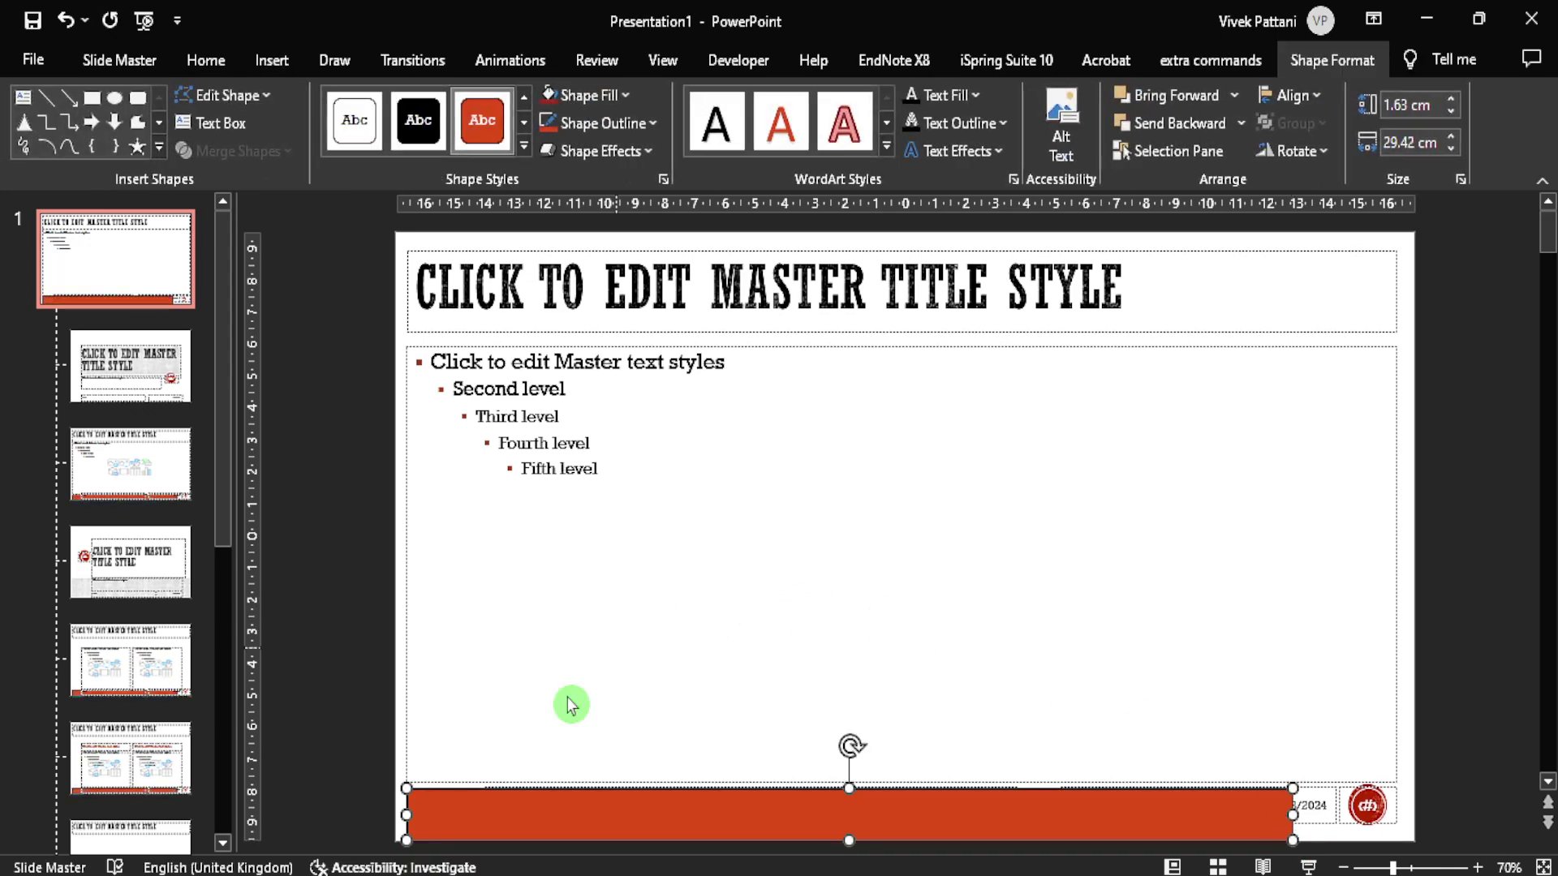
{"action": "left_click_drag", "start_coordinate": [419, 819], "coordinate": [395, 808]}
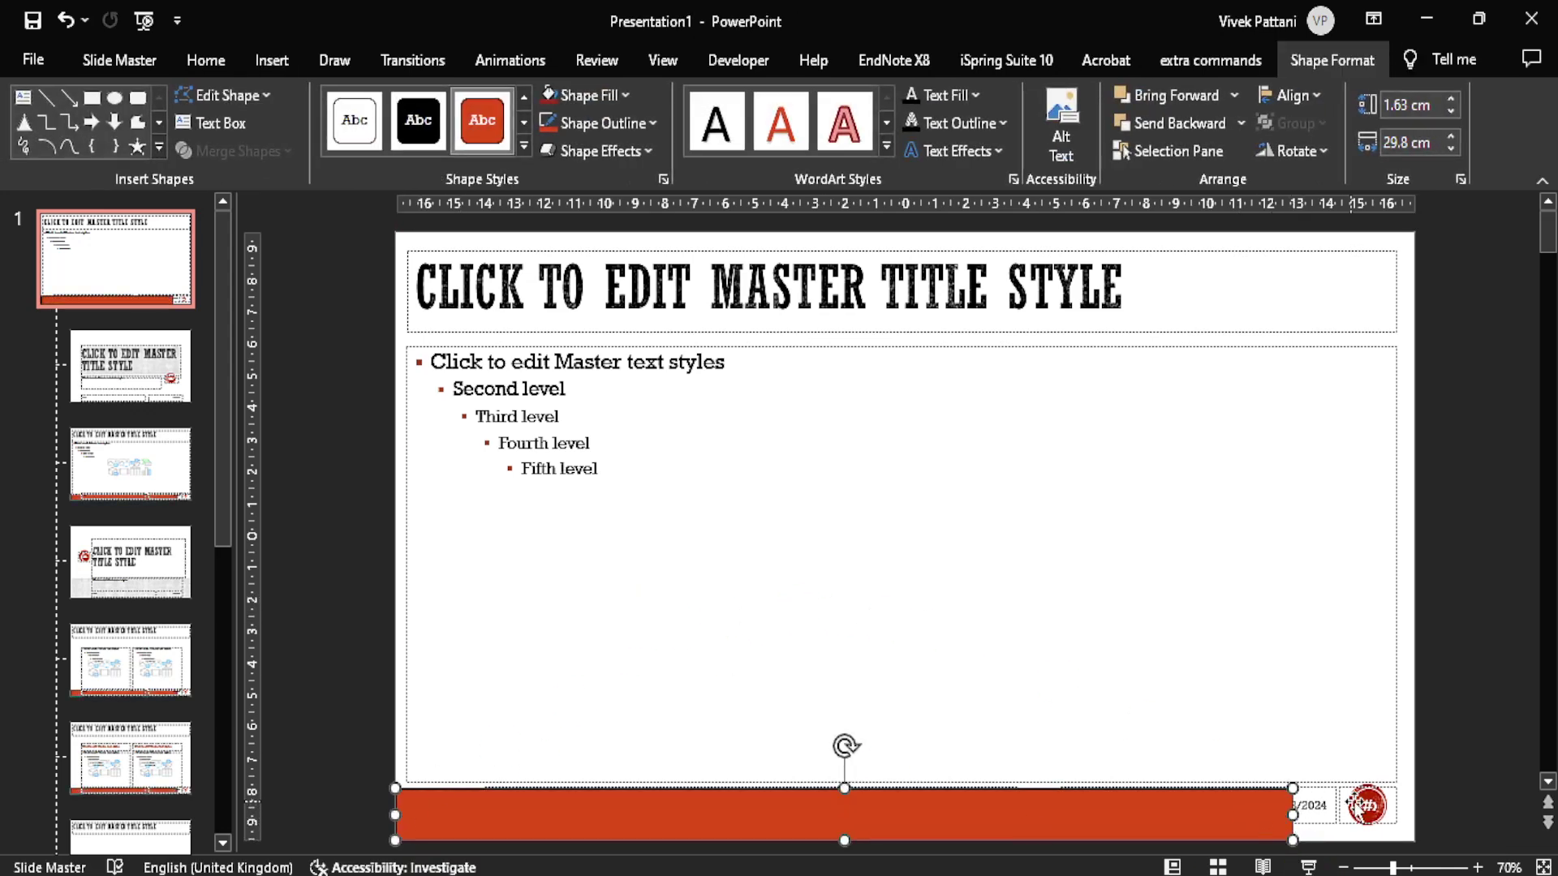
- Fill the bar with the logo's dark red using the eyedropper
{"action": "left_click", "coordinate": [604, 98]}
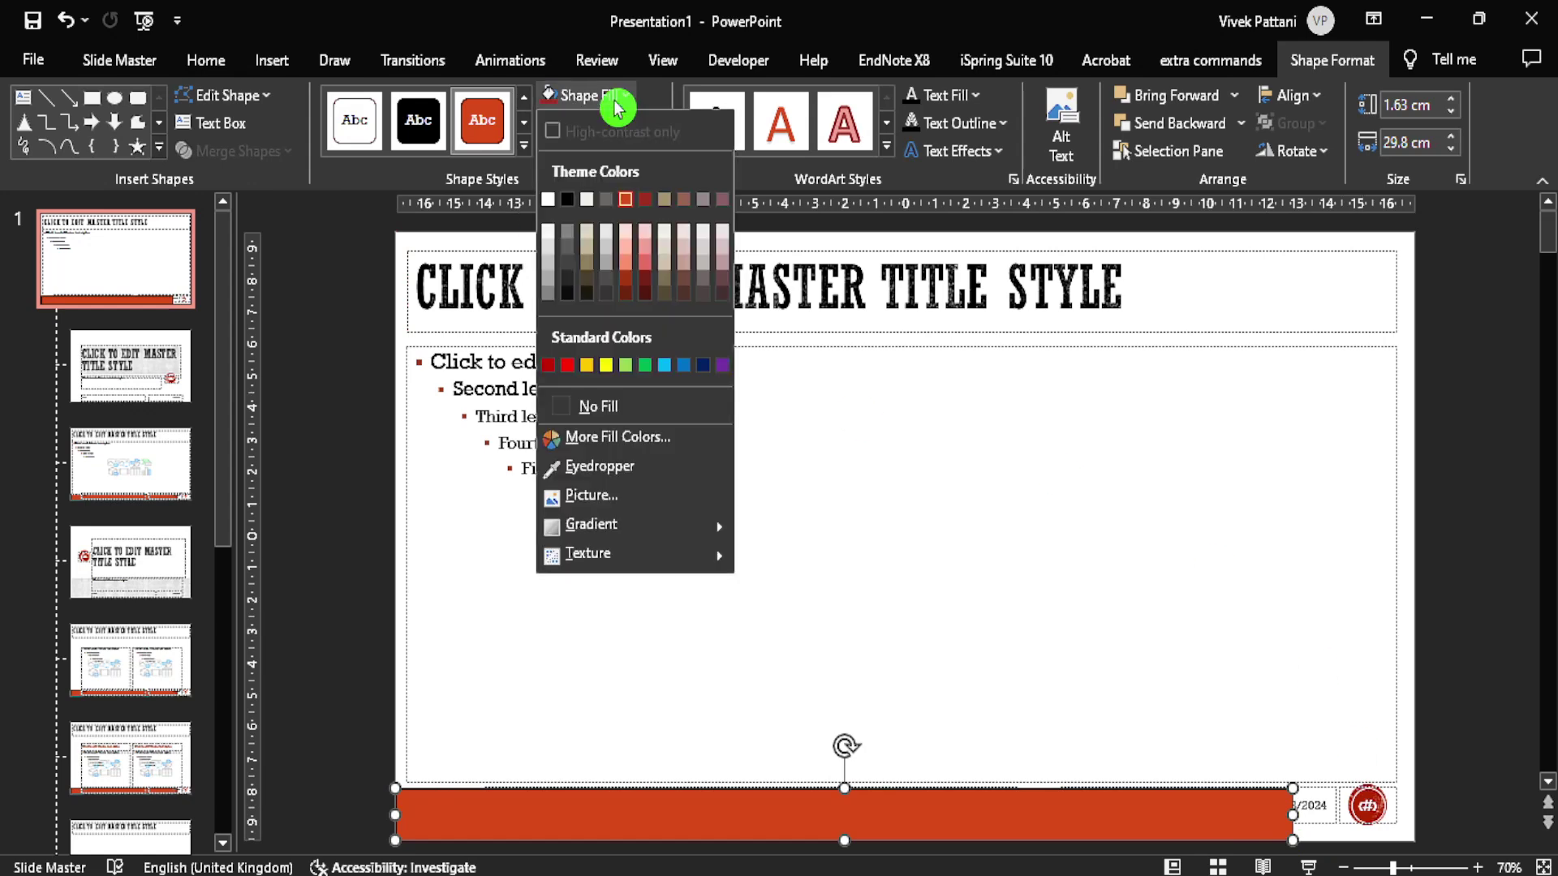
{"action": "left_click", "coordinate": [604, 468]}
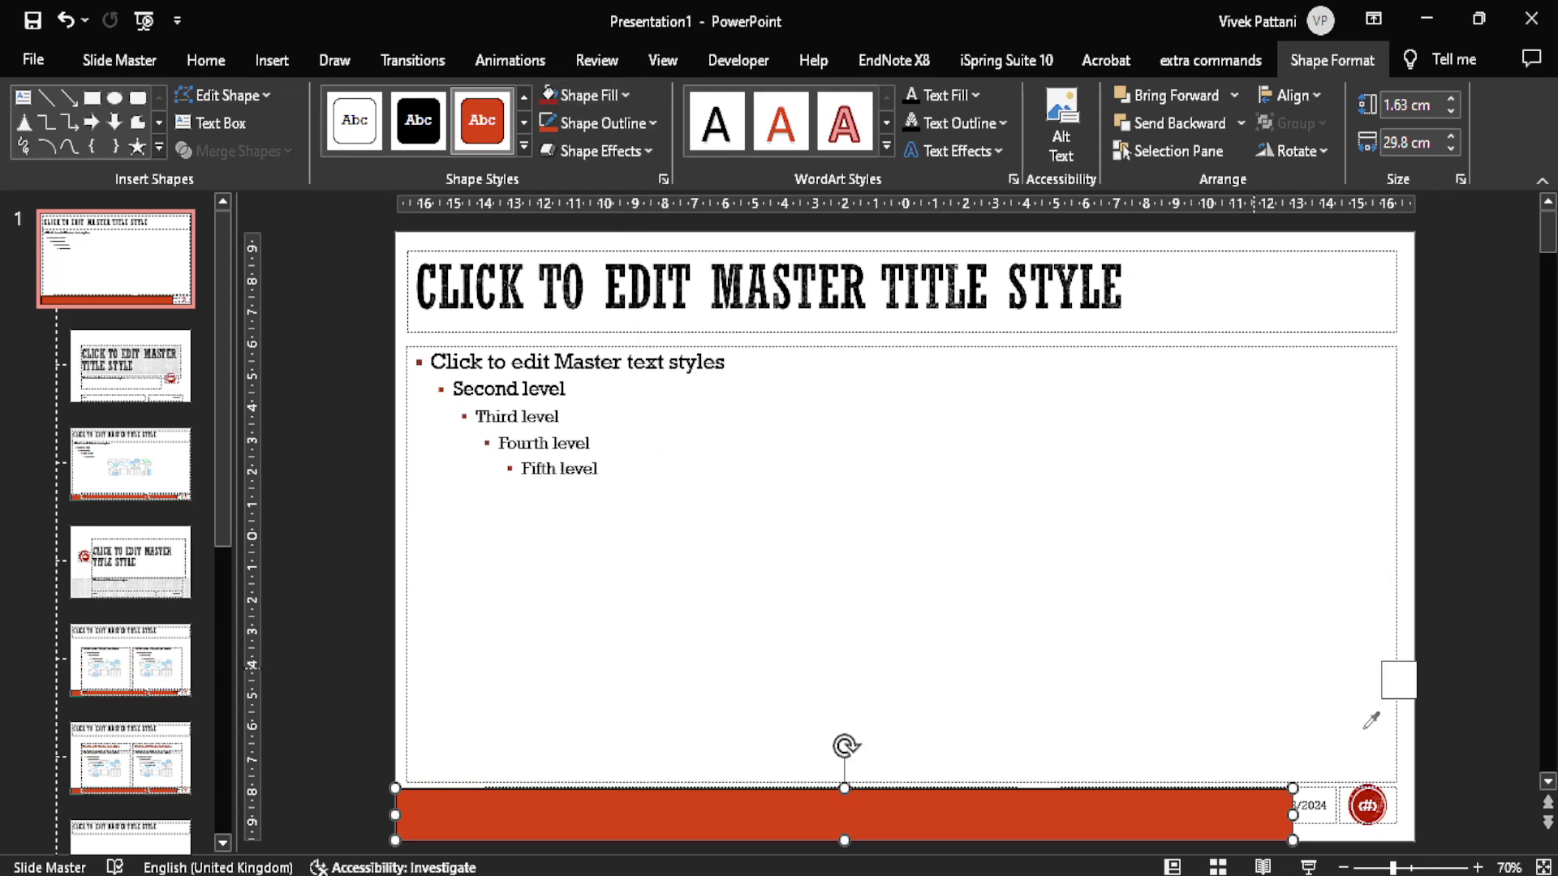
{"action": "left_click", "coordinate": [1384, 777]}
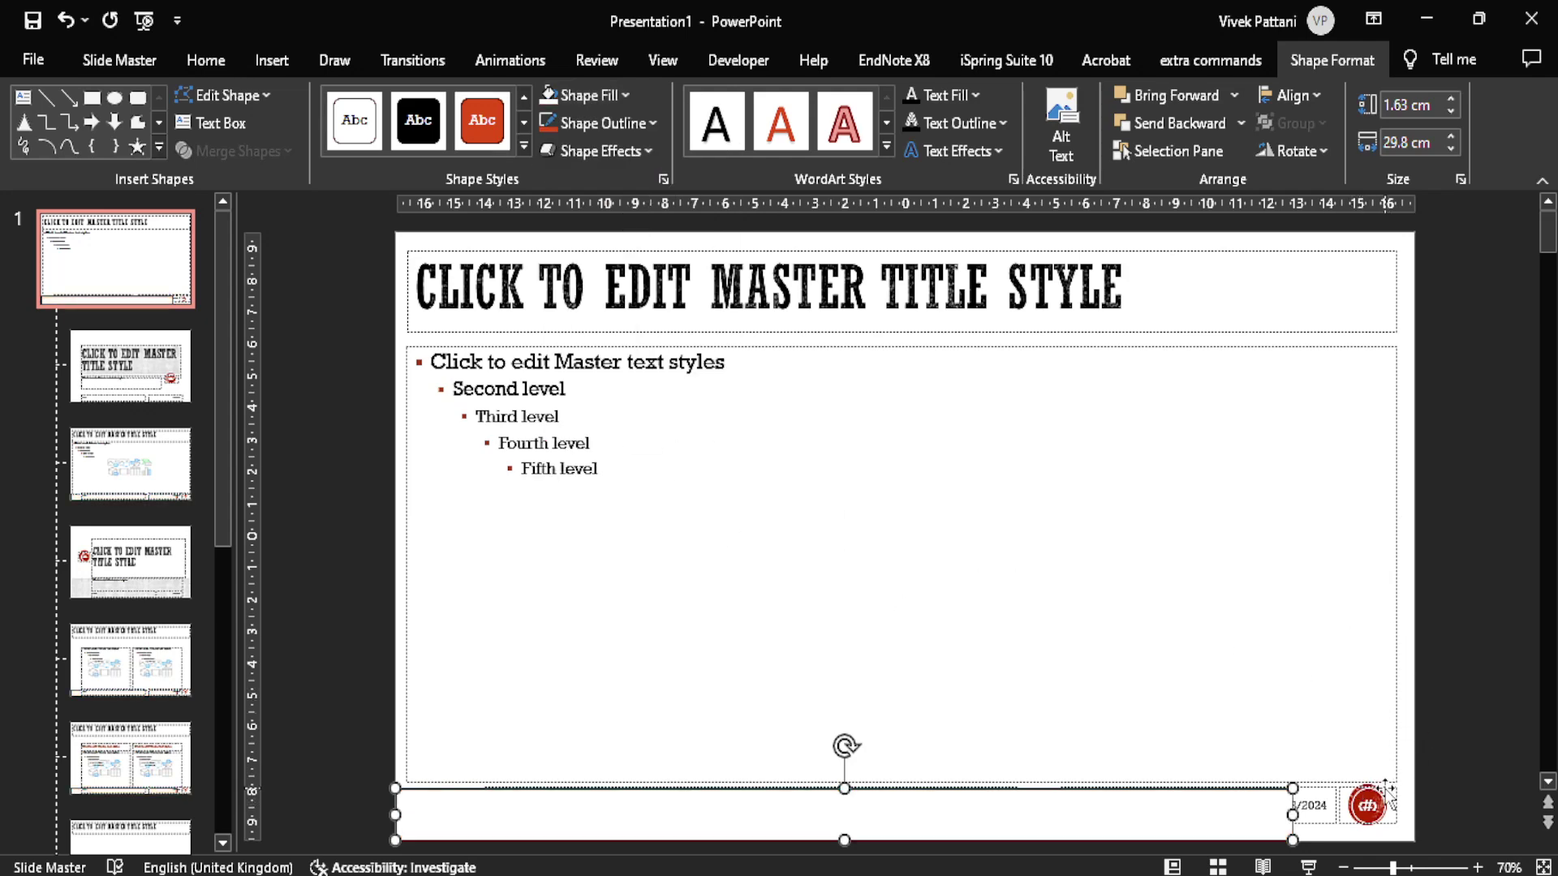
{"action": "left_click", "coordinate": [604, 95]}
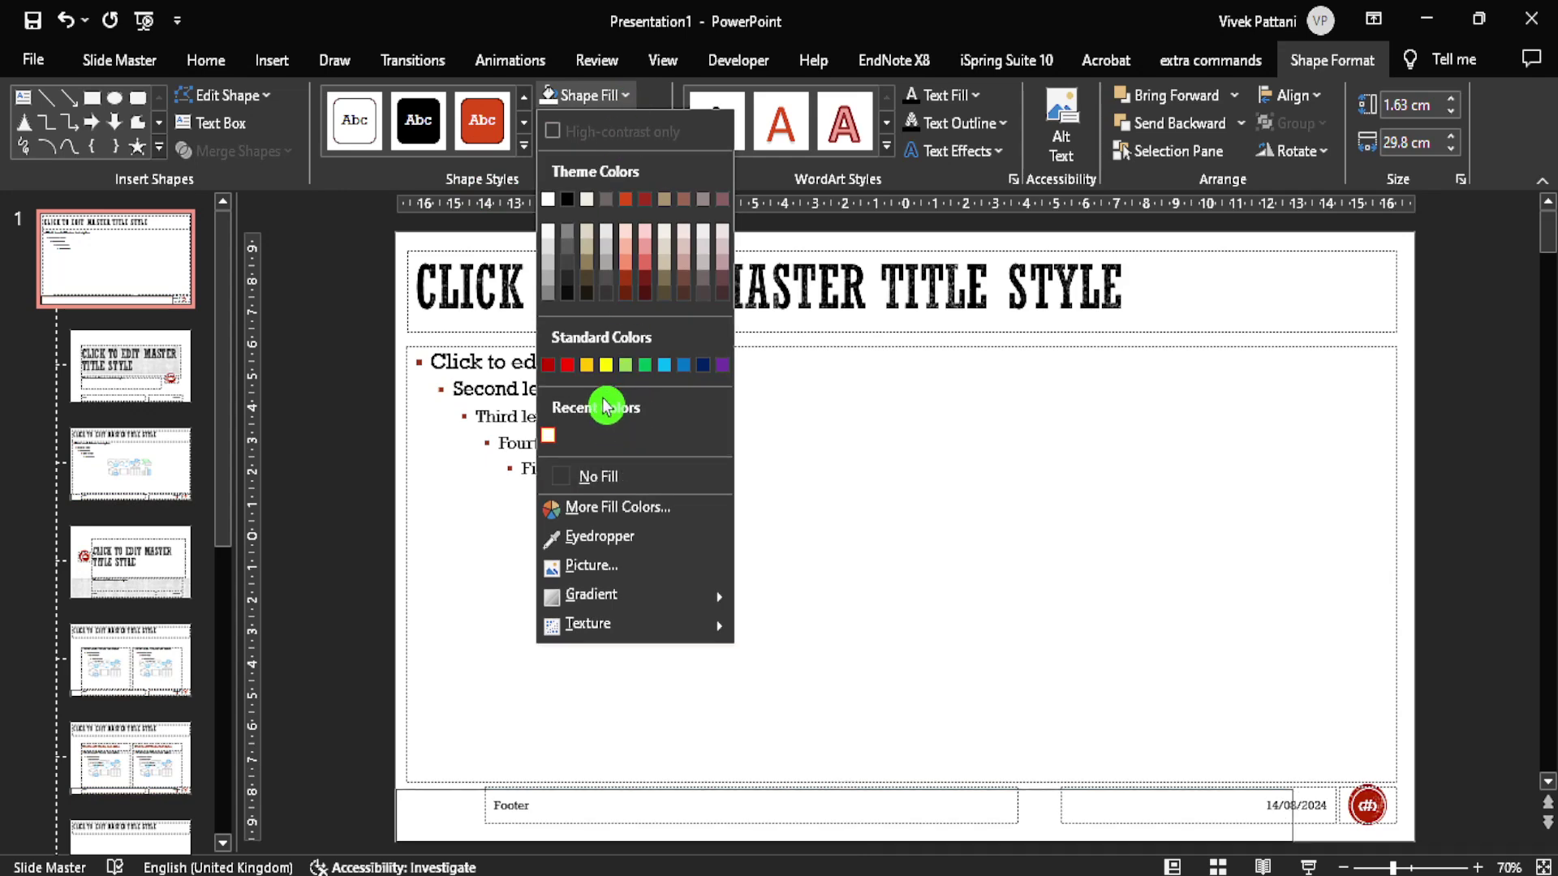
{"action": "left_click", "coordinate": [605, 535]}
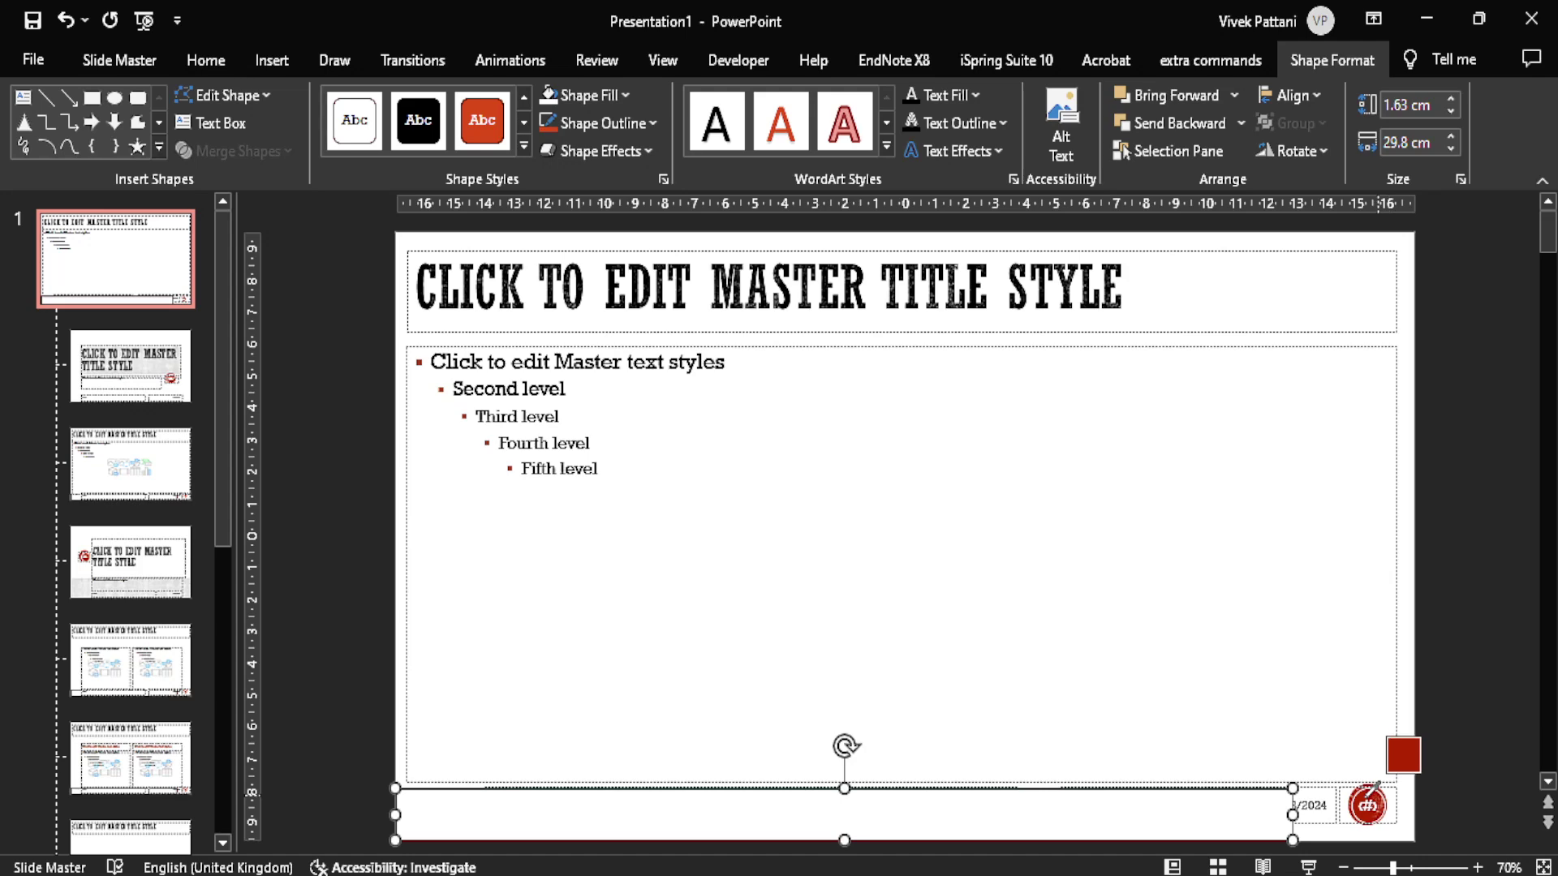
{"action": "left_click", "coordinate": [1379, 790]}
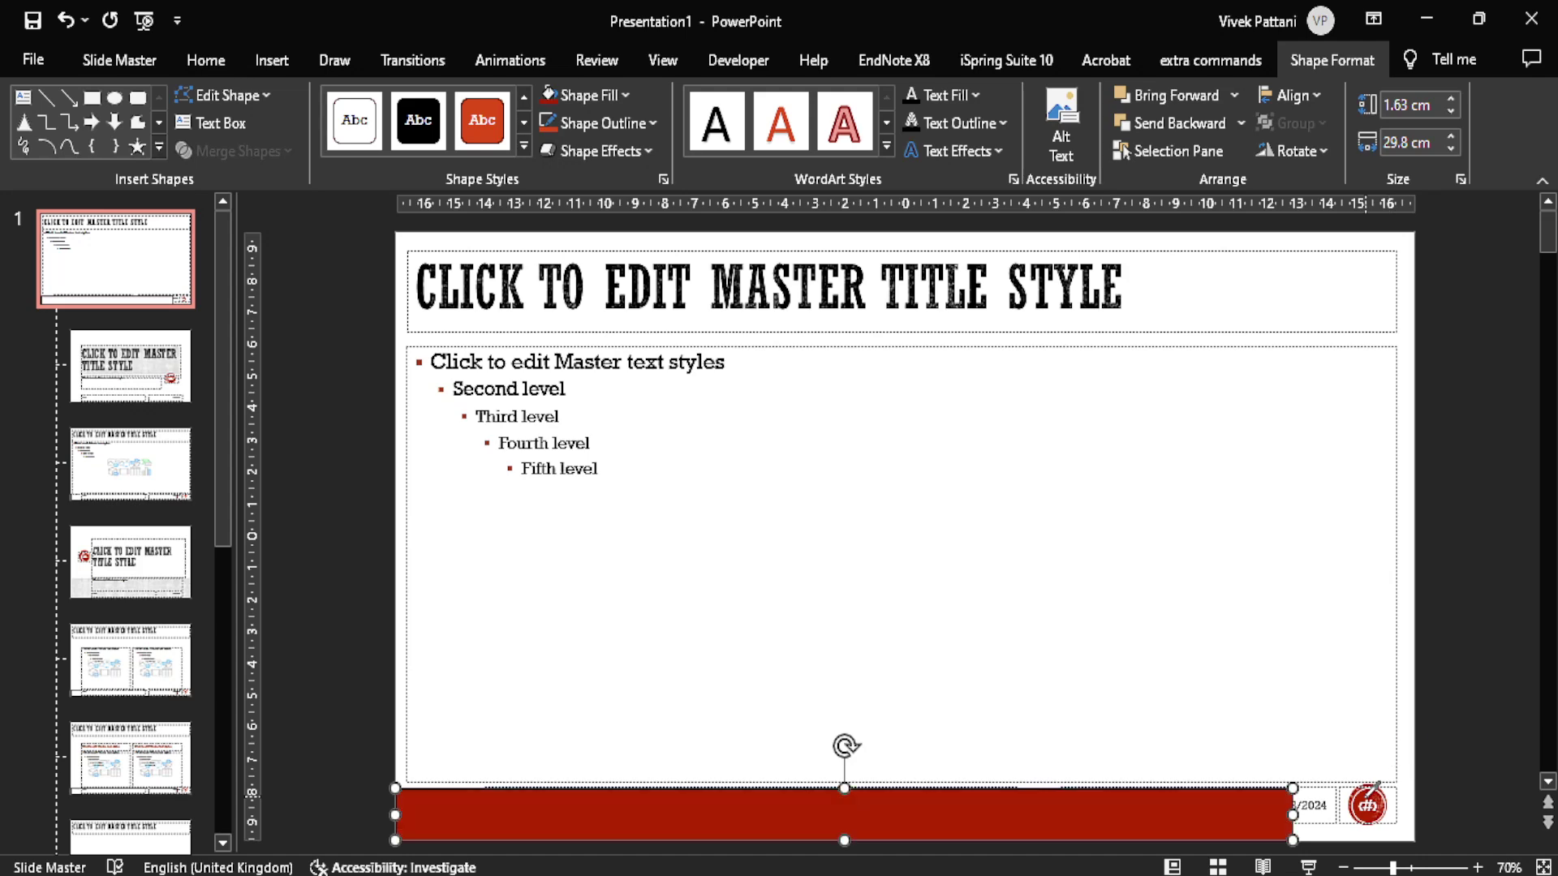
- Remove the bar's outline and make its corner points editable
{"action": "left_click", "coordinate": [649, 124]}
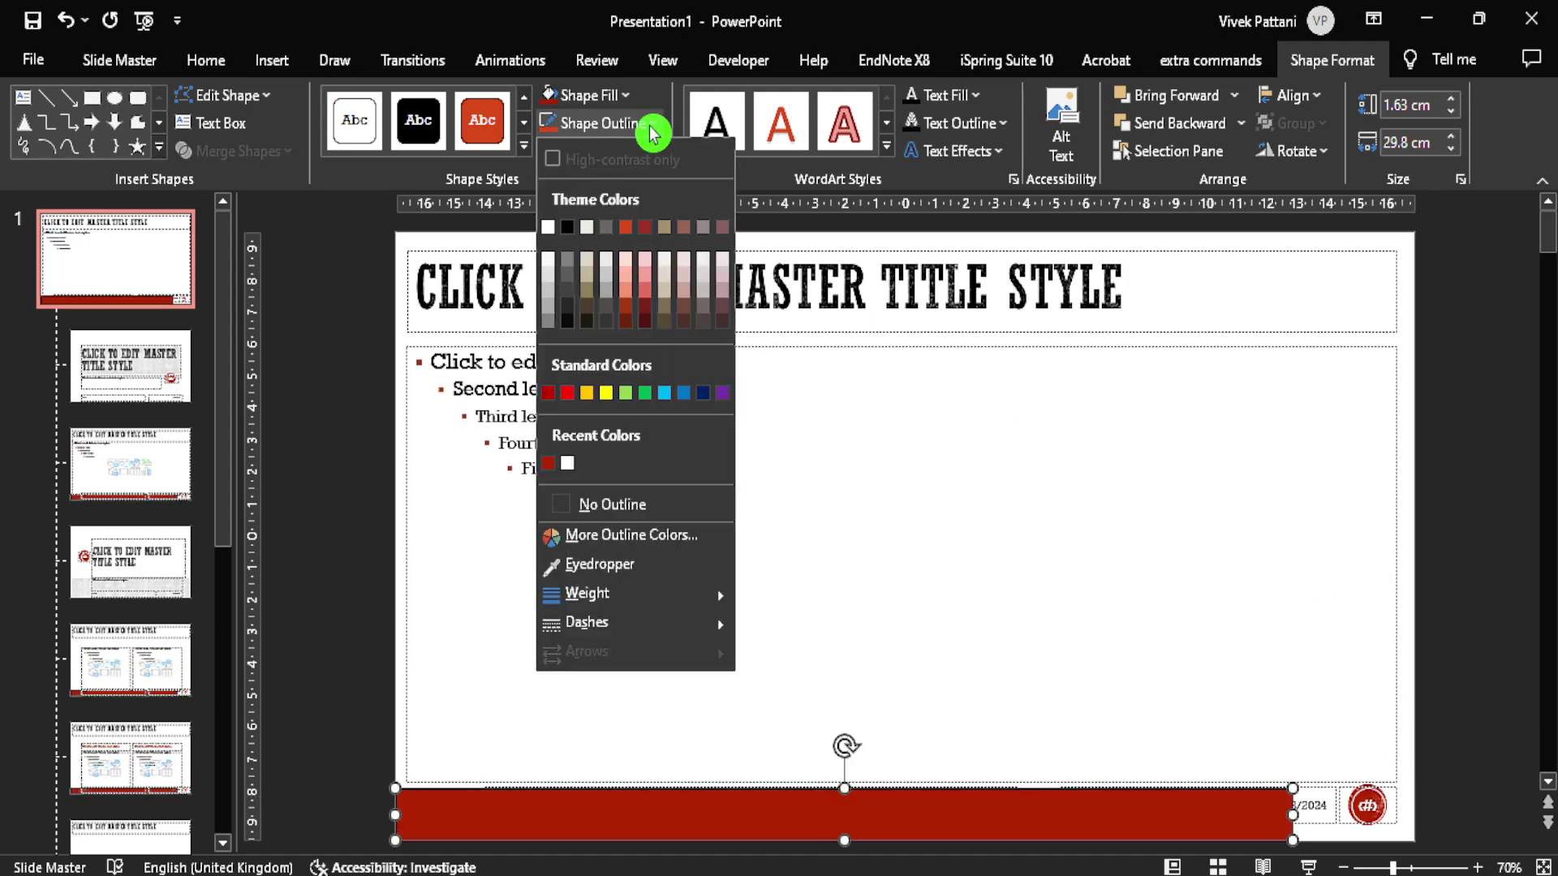
{"action": "left_click", "coordinate": [626, 507]}
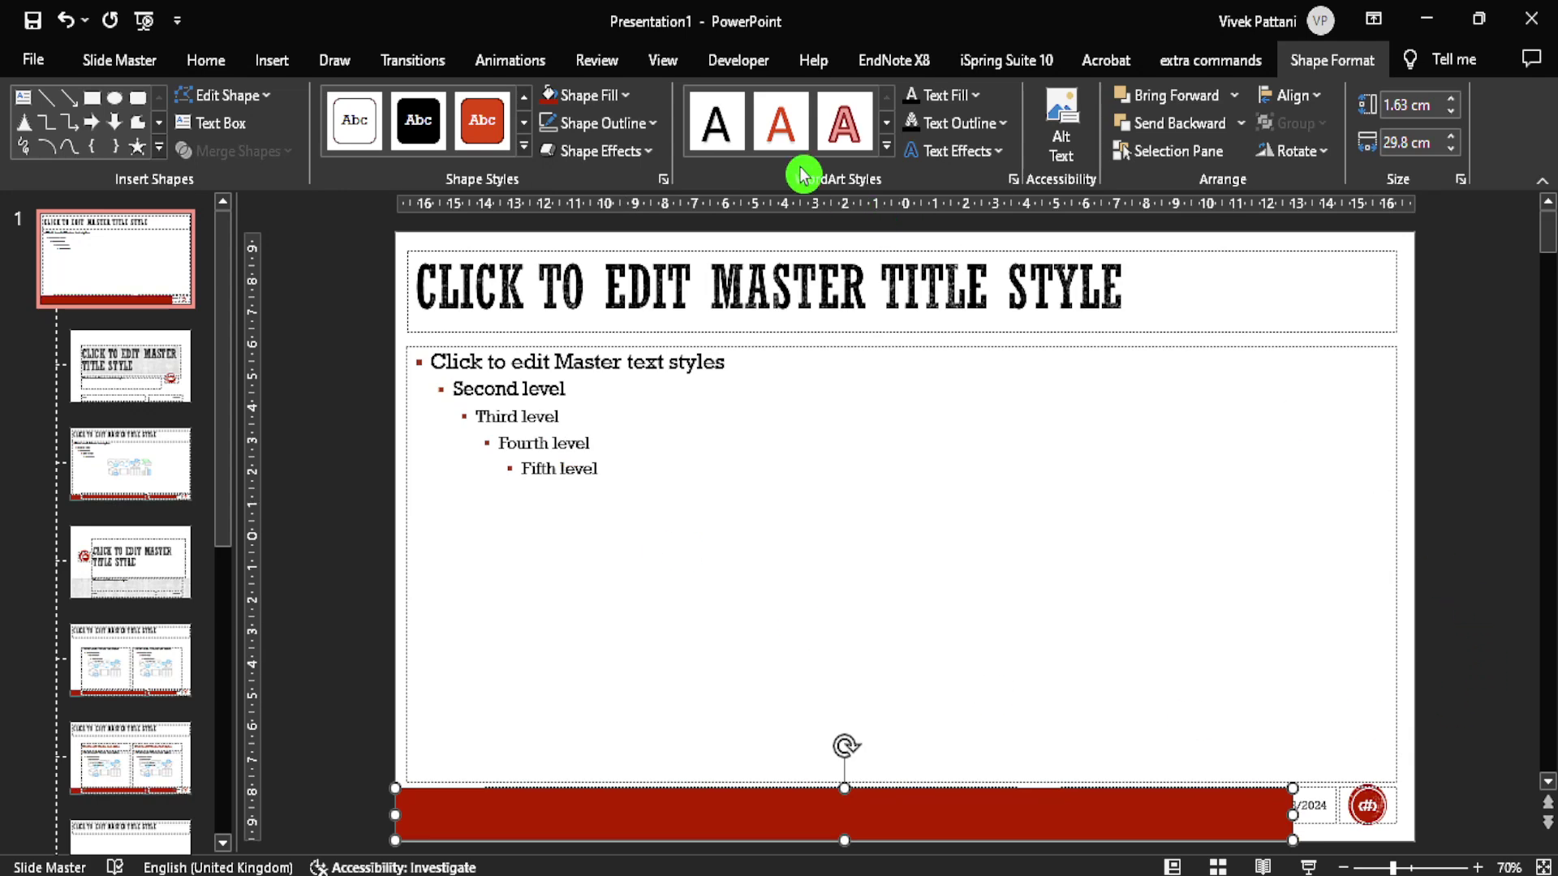
{"action": "left_click", "coordinate": [259, 101]}
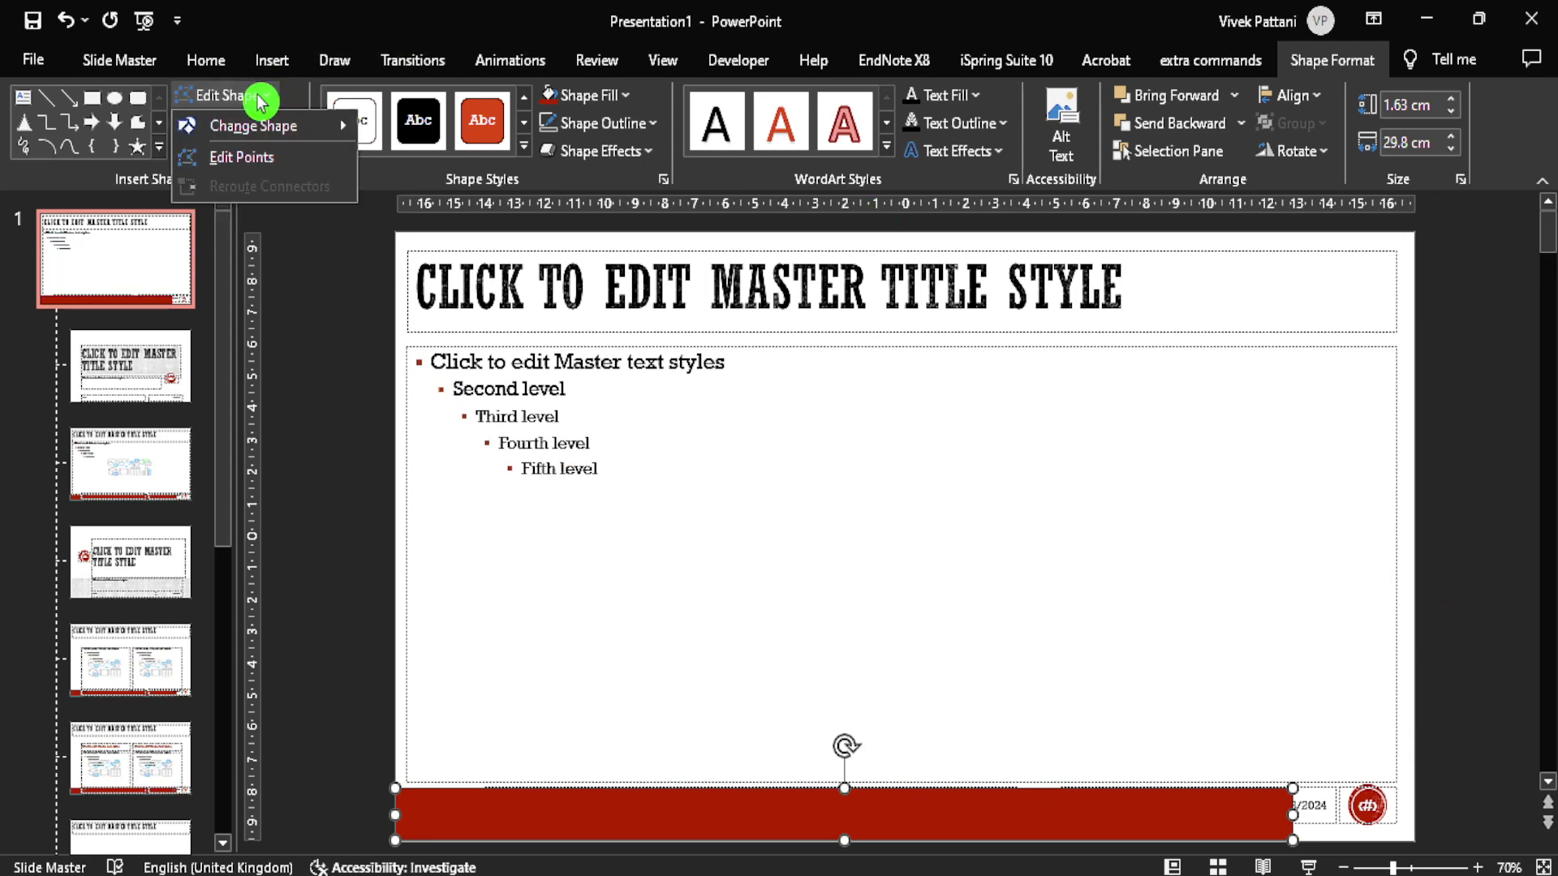
{"action": "left_click", "coordinate": [250, 159]}
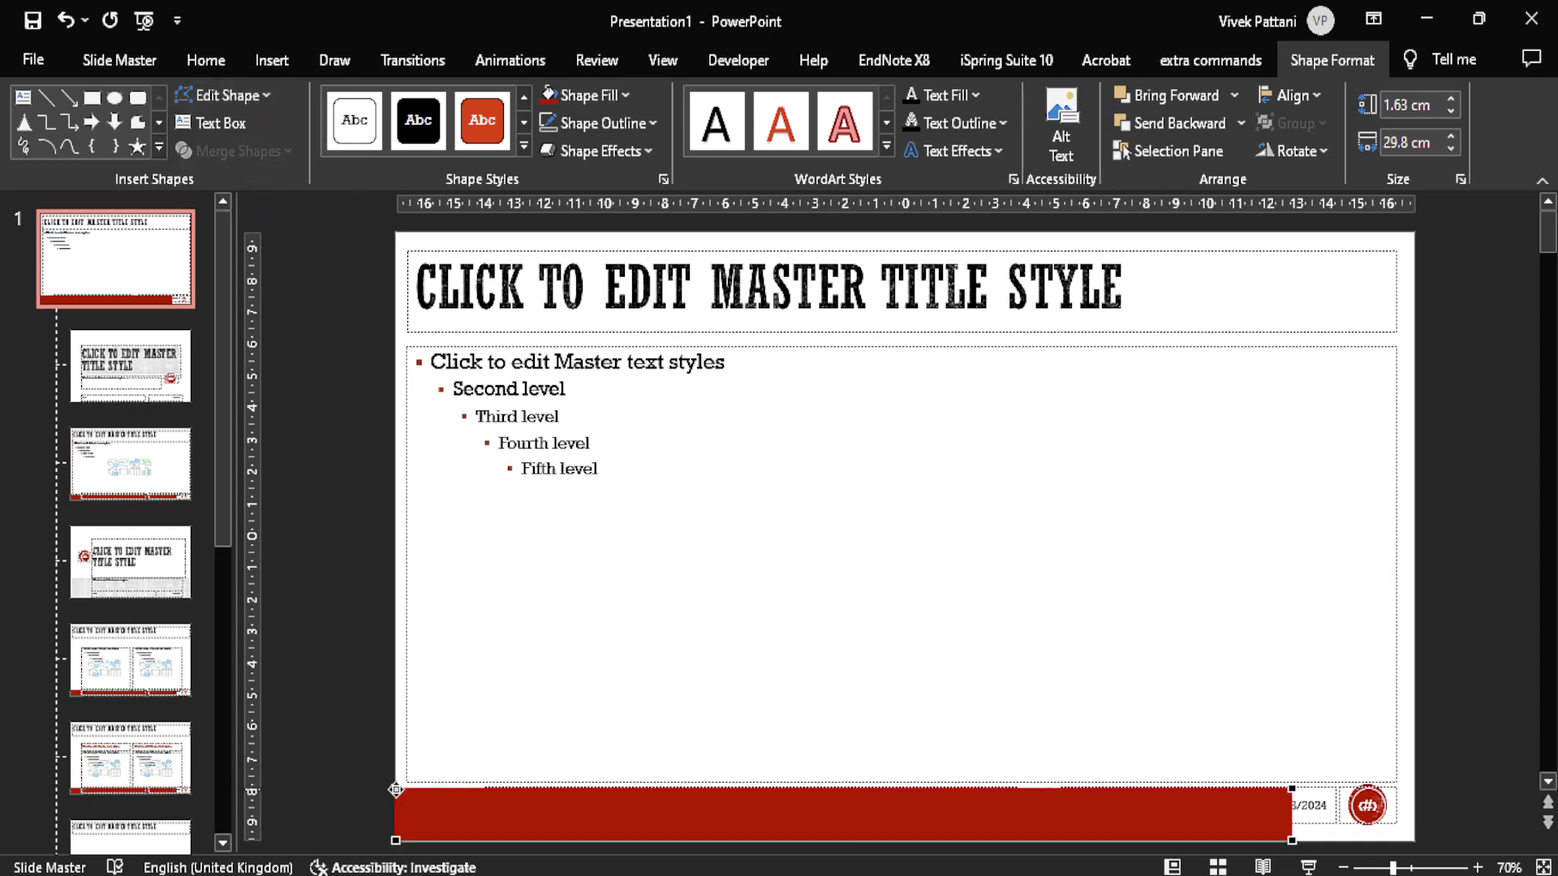
- Drag the bar's top-left corner down and lift its top-right corner into a peak
{"action": "left_click_drag", "start_coordinate": [396, 788], "coordinate": [661, 823]}
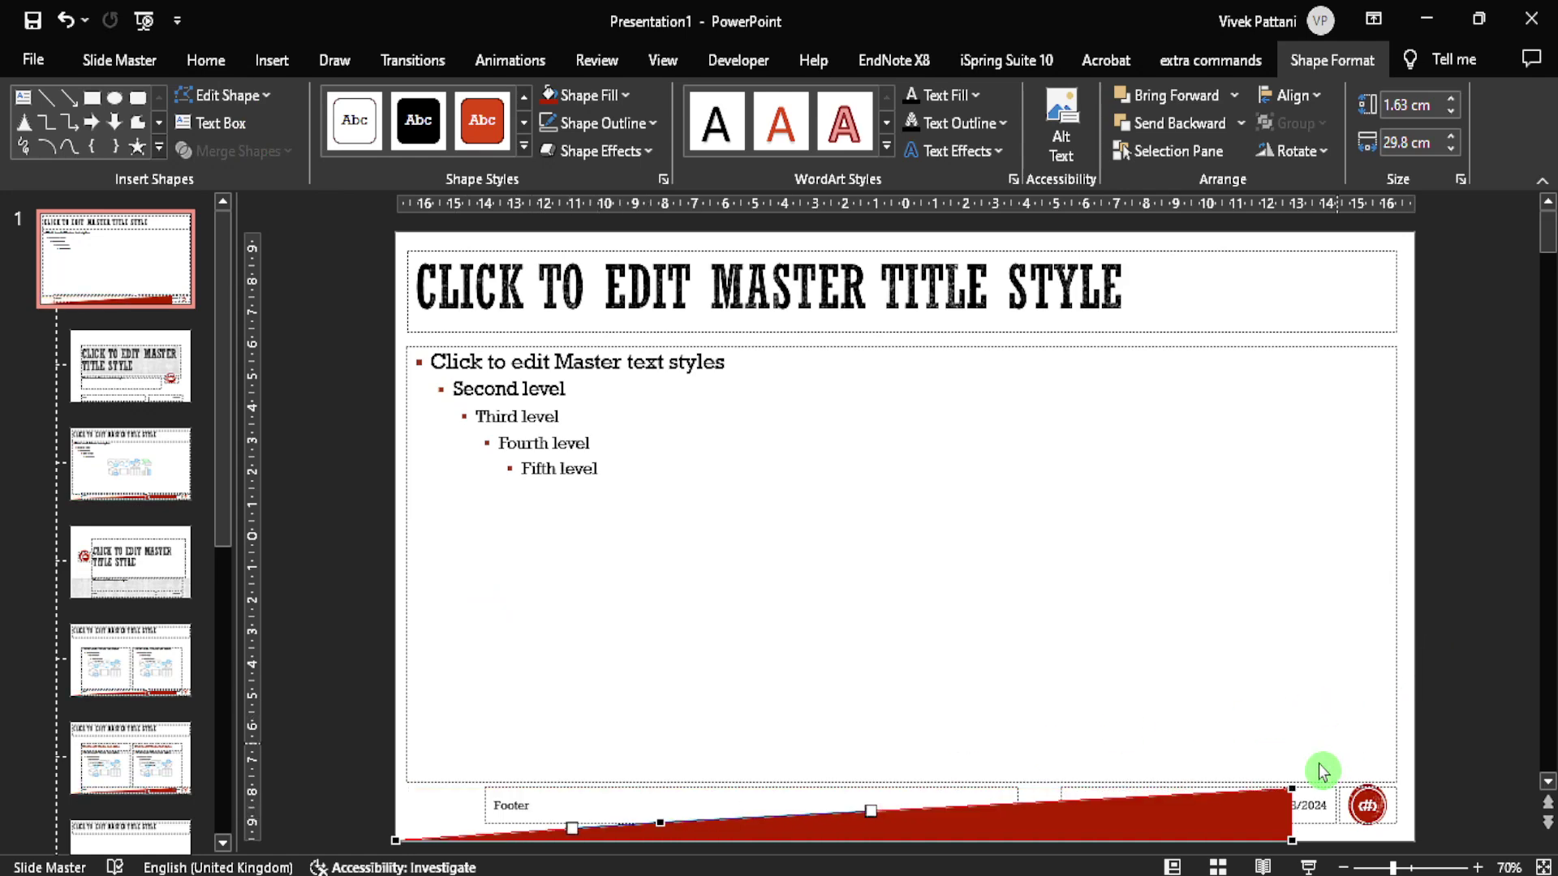
{"action": "left_click_drag", "start_coordinate": [1288, 788], "coordinate": [1168, 663]}
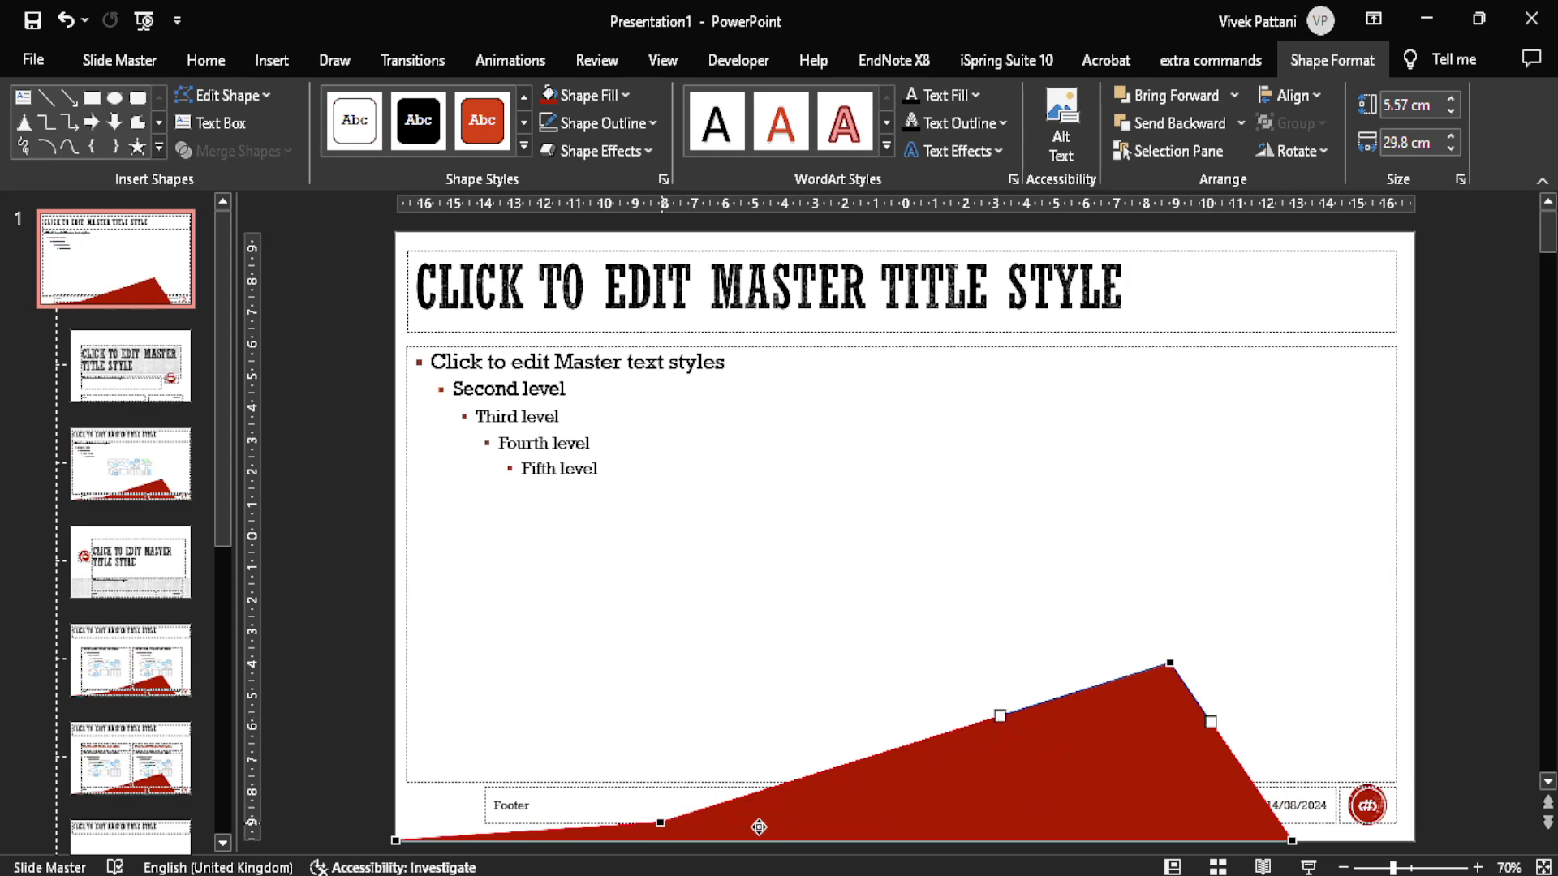
{"action": "left_click", "coordinate": [536, 516]}
{"action": "left_click", "coordinate": [696, 600]}
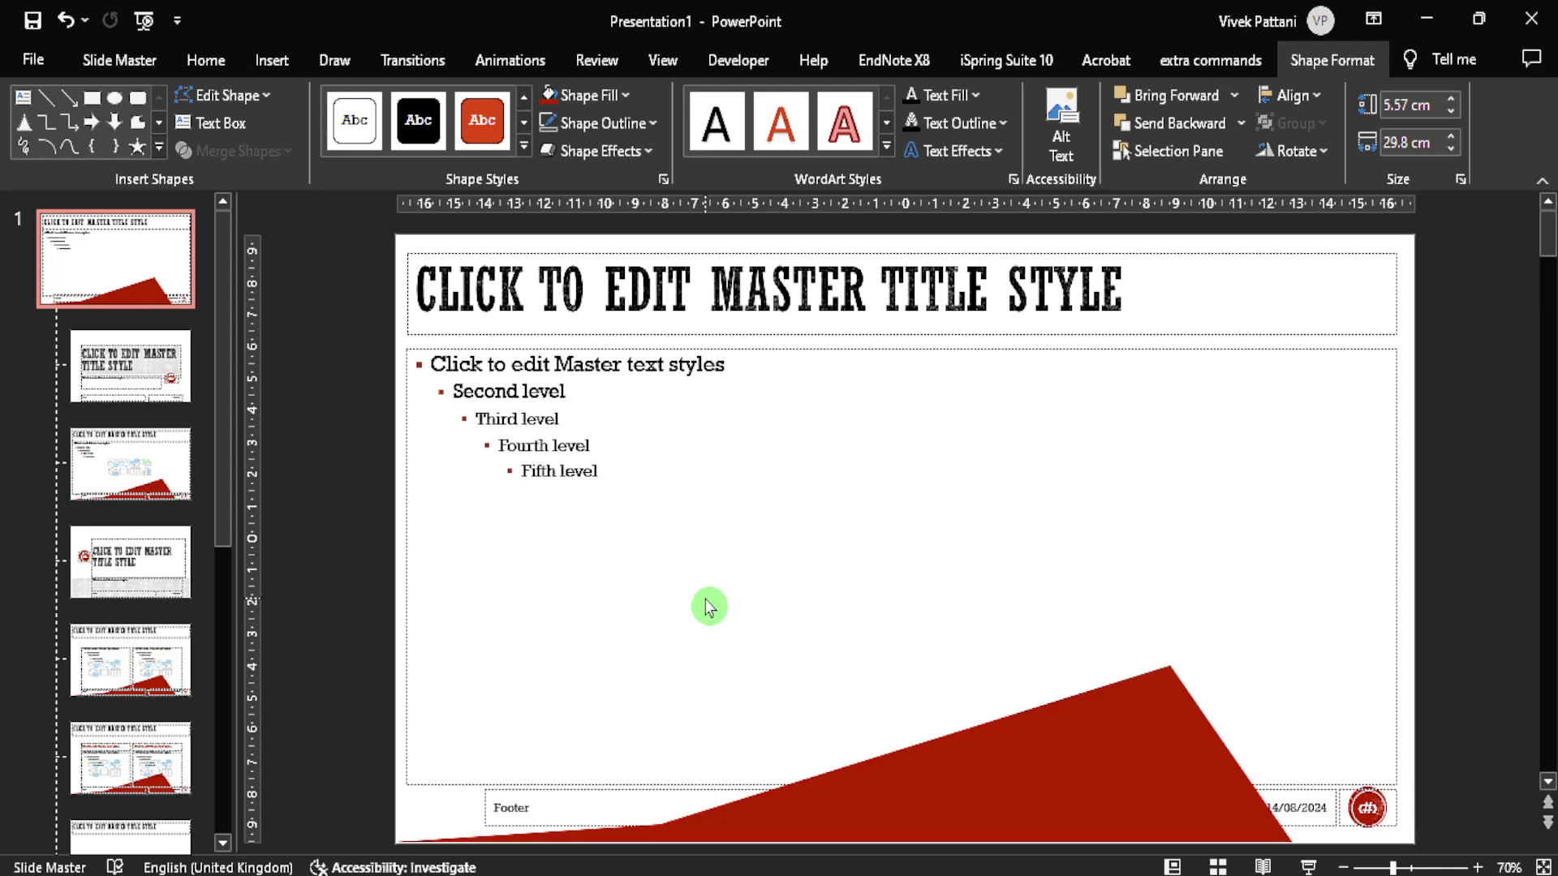
- Add a bending point on the slope, then squash the mountain into a thin bottom strip
{"action": "left_click", "coordinate": [1117, 757]}
{"action": "left_click", "coordinate": [224, 95]}
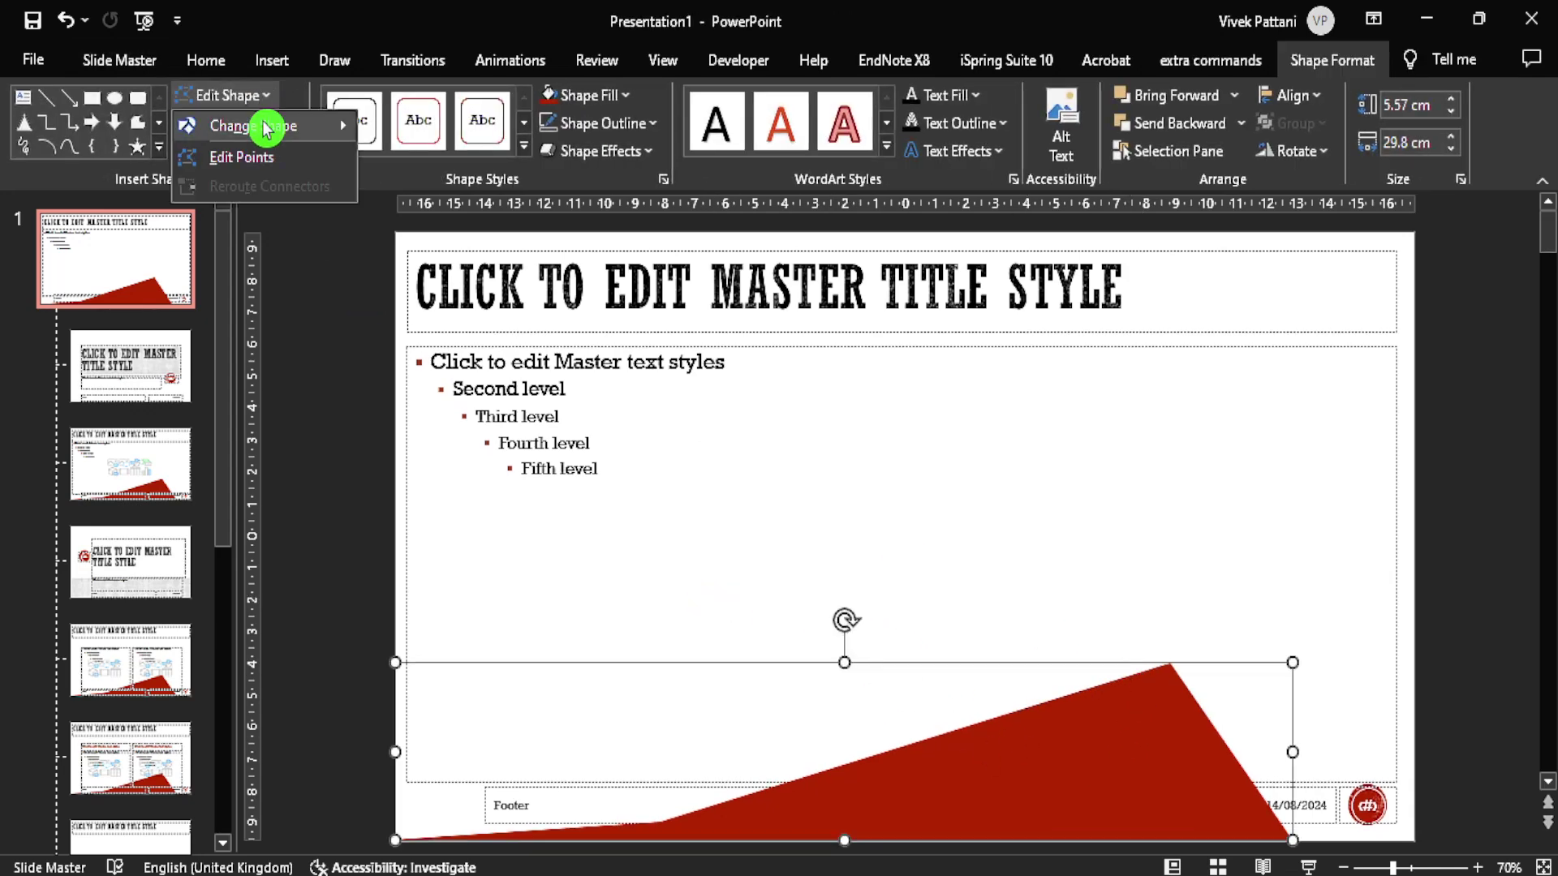
{"action": "left_click", "coordinate": [257, 157]}
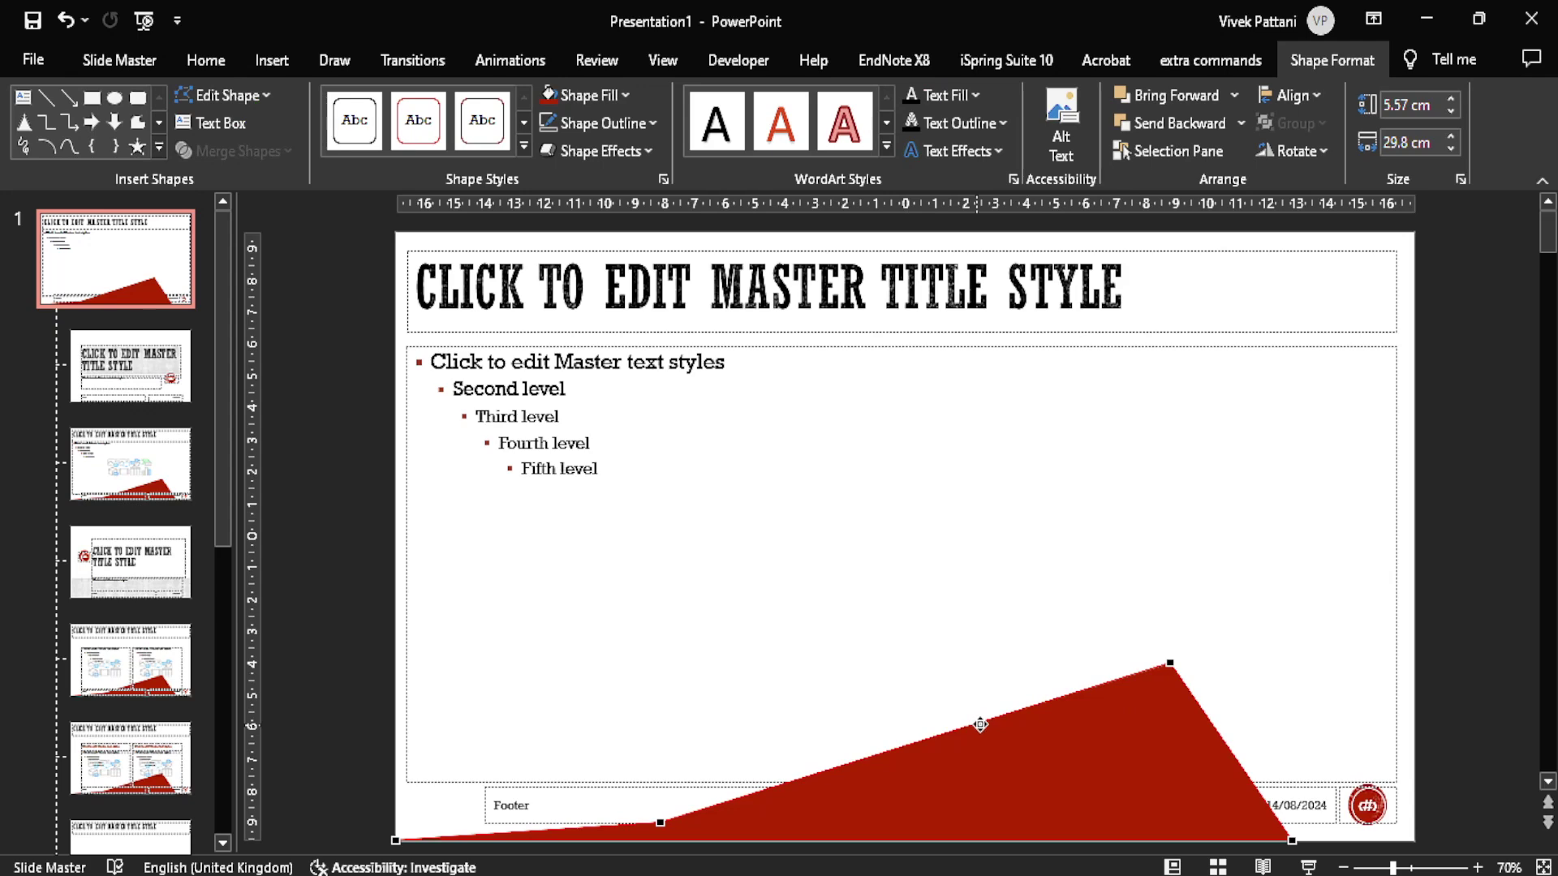
{"action": "left_click_drag", "start_coordinate": [980, 724], "coordinate": [1025, 768]}
{"action": "left_click", "coordinate": [1337, 654]}
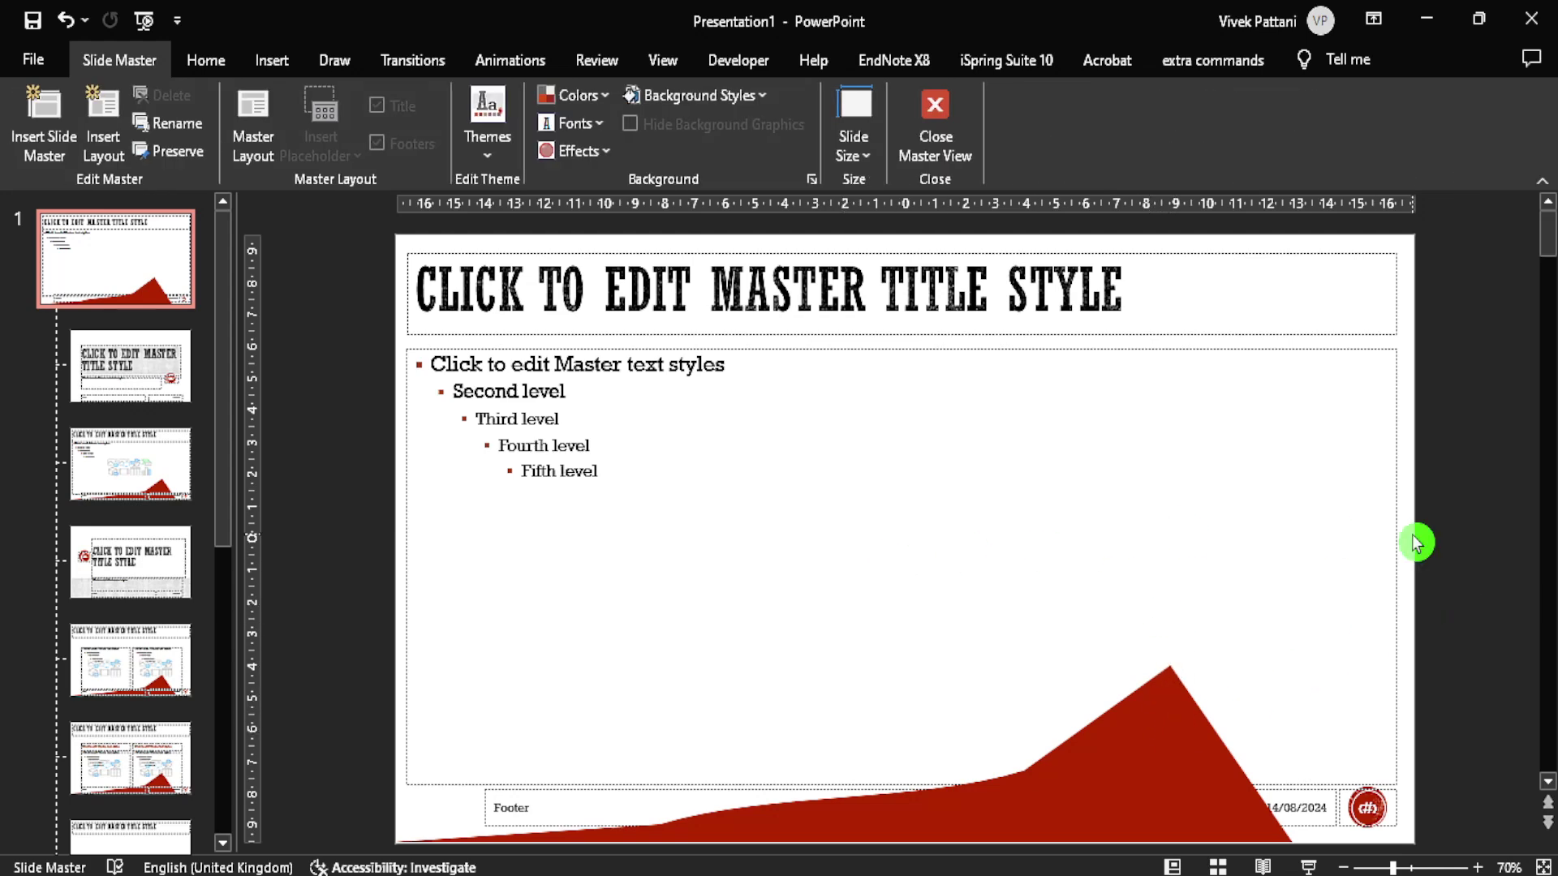
{"action": "left_click", "coordinate": [1178, 712]}
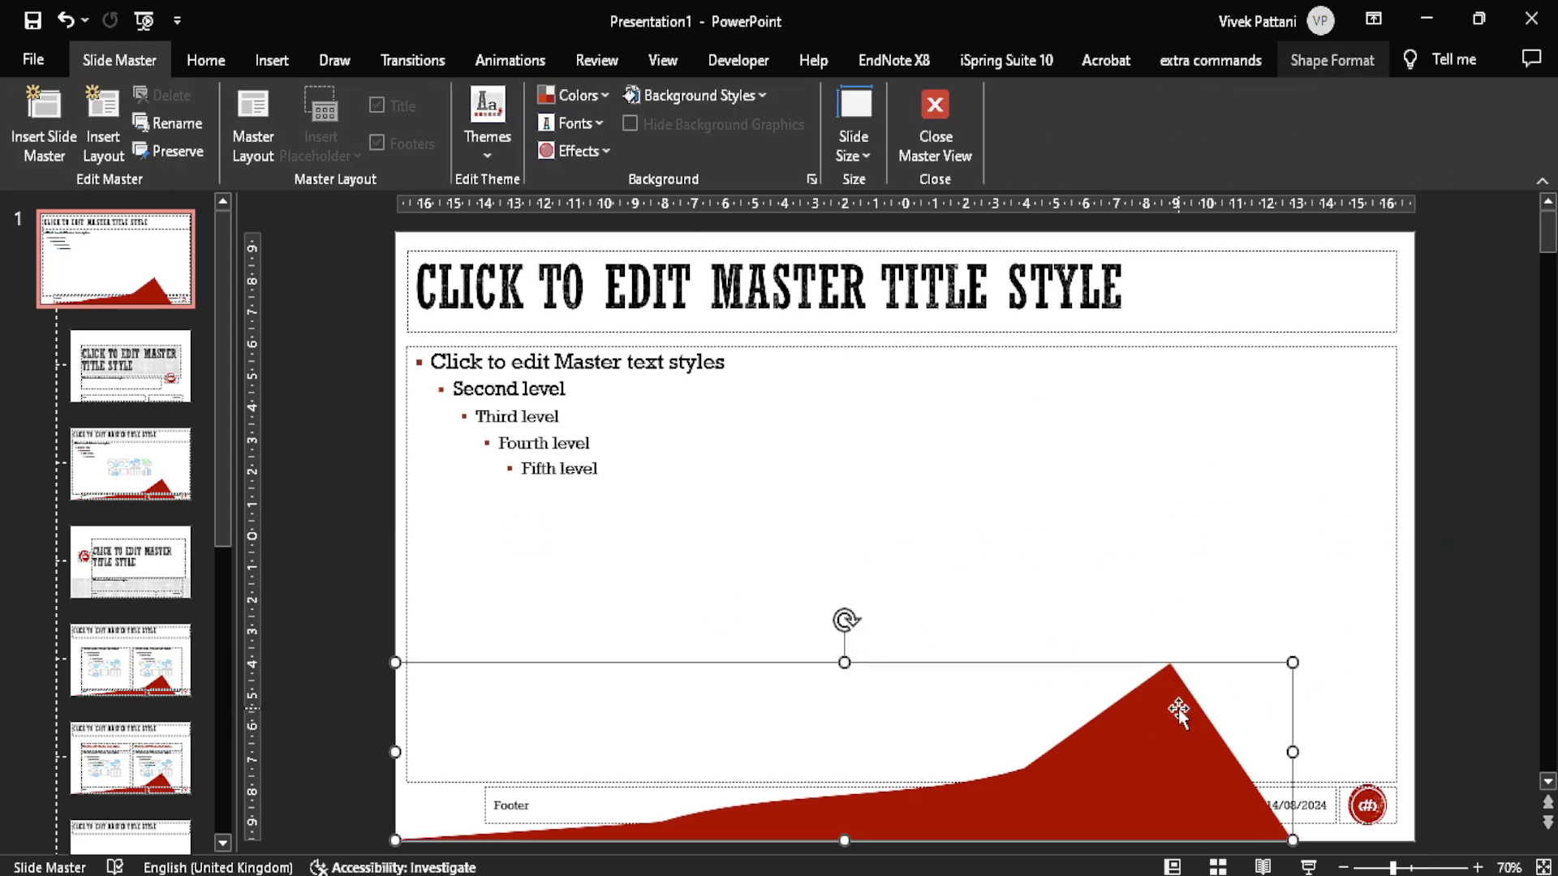
{"action": "left_click_drag", "start_coordinate": [844, 663], "coordinate": [844, 795]}
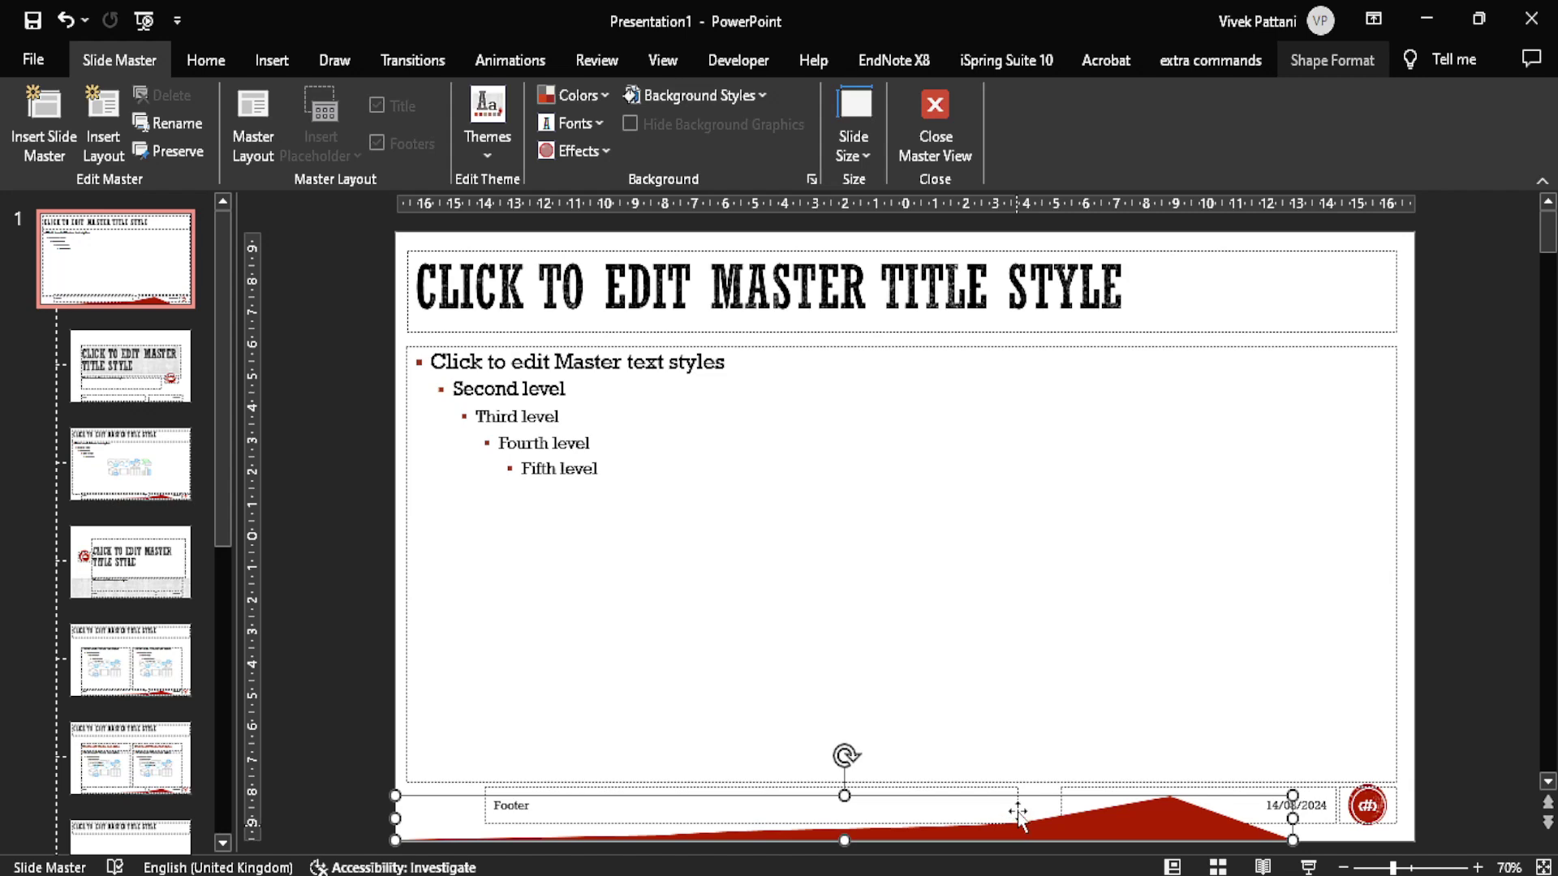
{"action": "left_click", "coordinate": [1468, 653]}
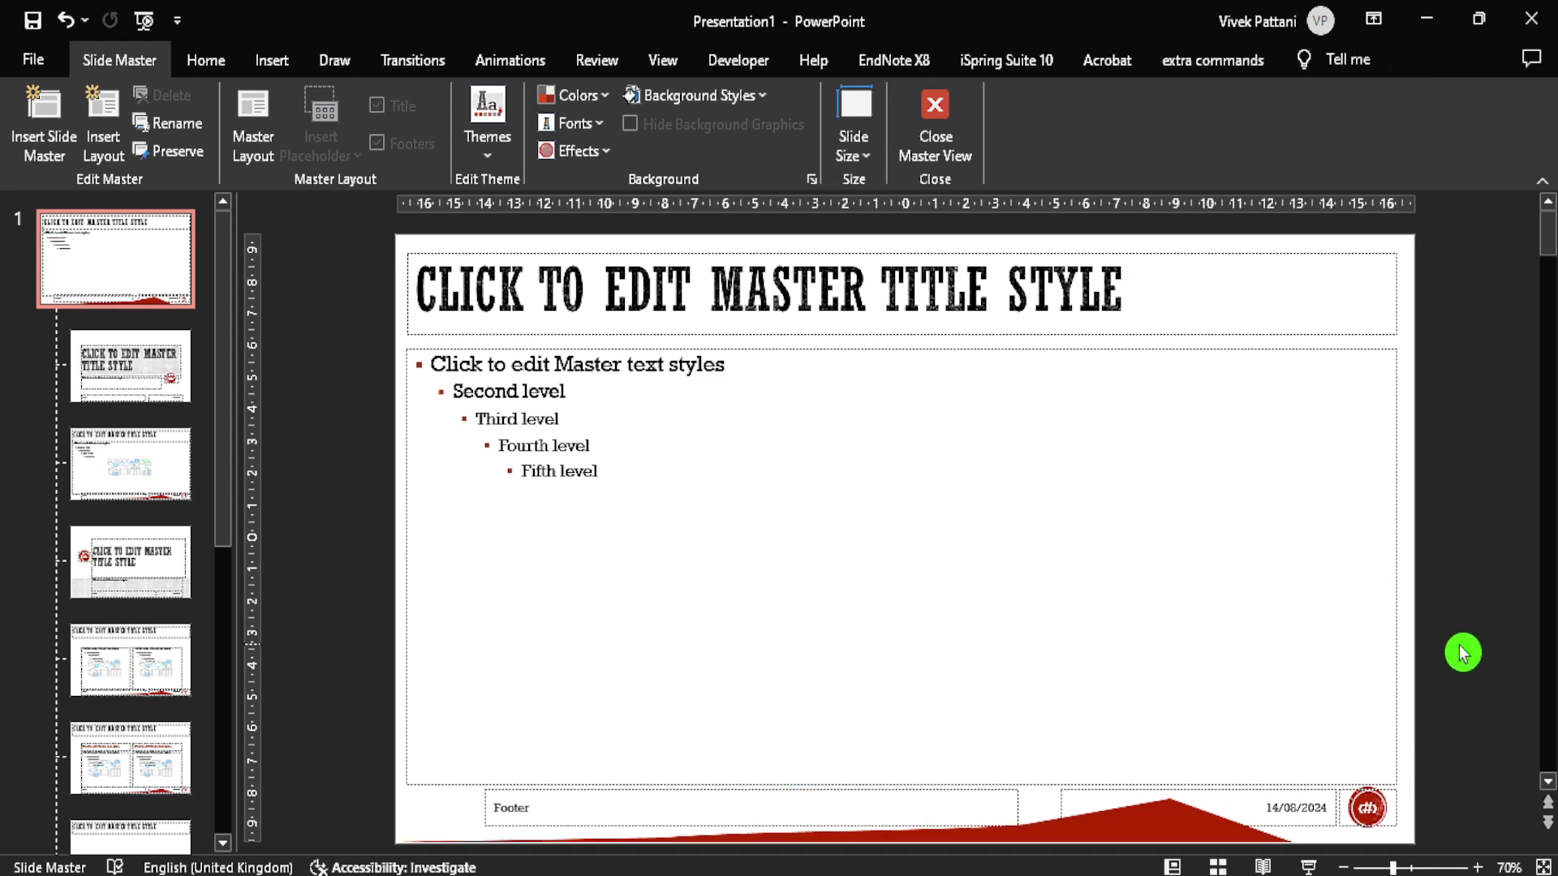
{"action": "left_click", "coordinate": [130, 480]}
{"action": "left_click", "coordinate": [134, 568]}
{"action": "left_click", "coordinate": [130, 365]}
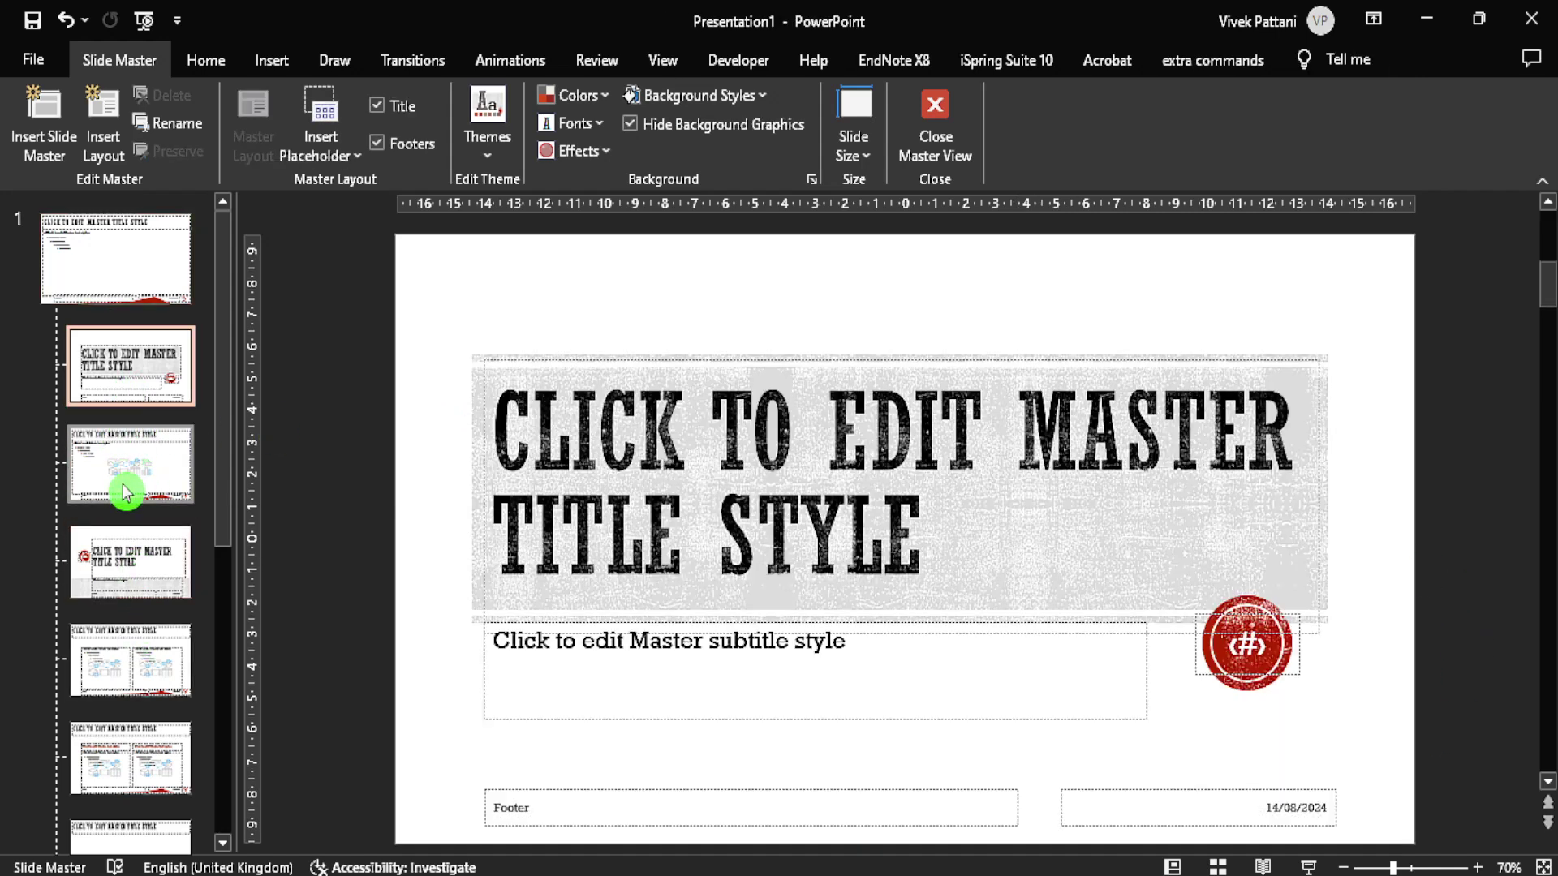
{"action": "left_click", "coordinate": [128, 487]}
{"action": "left_click", "coordinate": [130, 552]}
{"action": "left_click", "coordinate": [150, 635]}
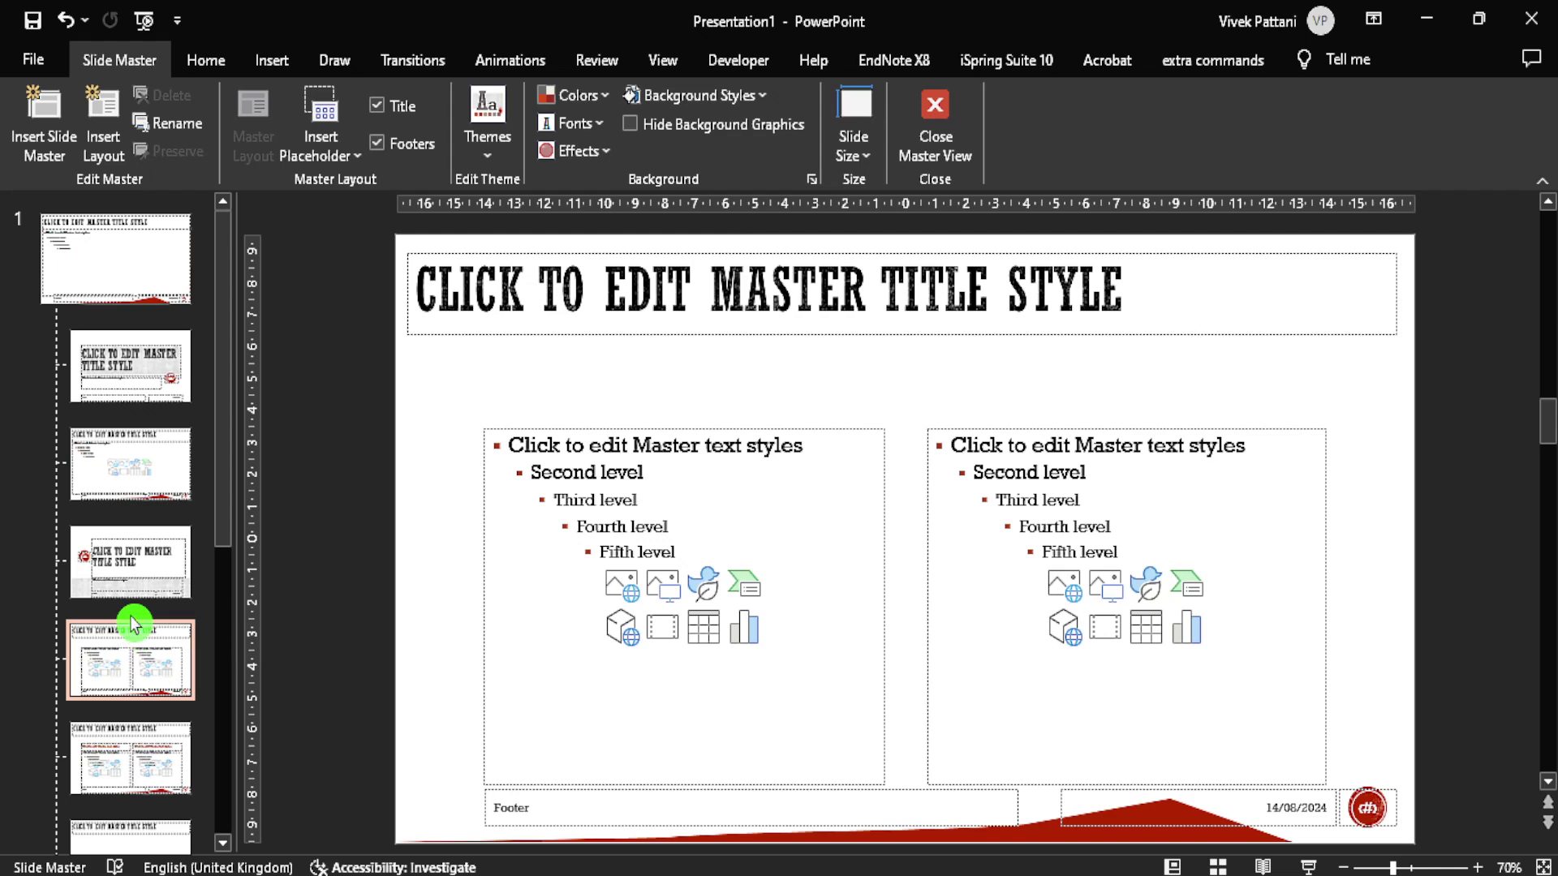
{"action": "scroll", "coordinate": [128, 622], "scroll_direction": "down", "scroll_amount": 3}
{"action": "left_click", "coordinate": [129, 681]}
{"action": "scroll", "coordinate": [136, 568], "scroll_direction": "up", "scroll_amount": 5}
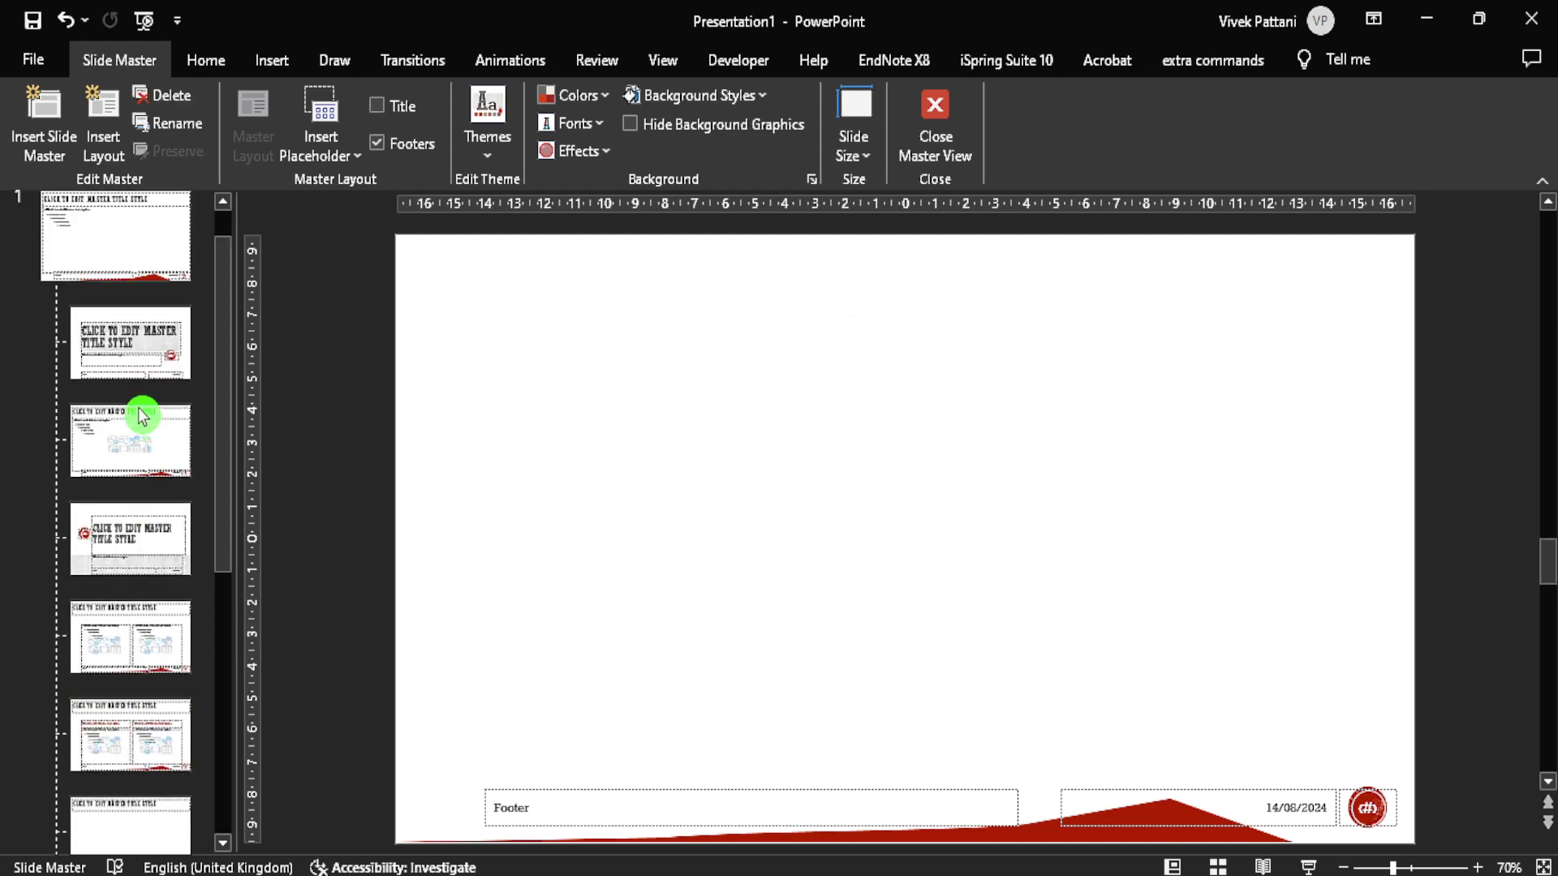
{"action": "left_click", "coordinate": [124, 288]}
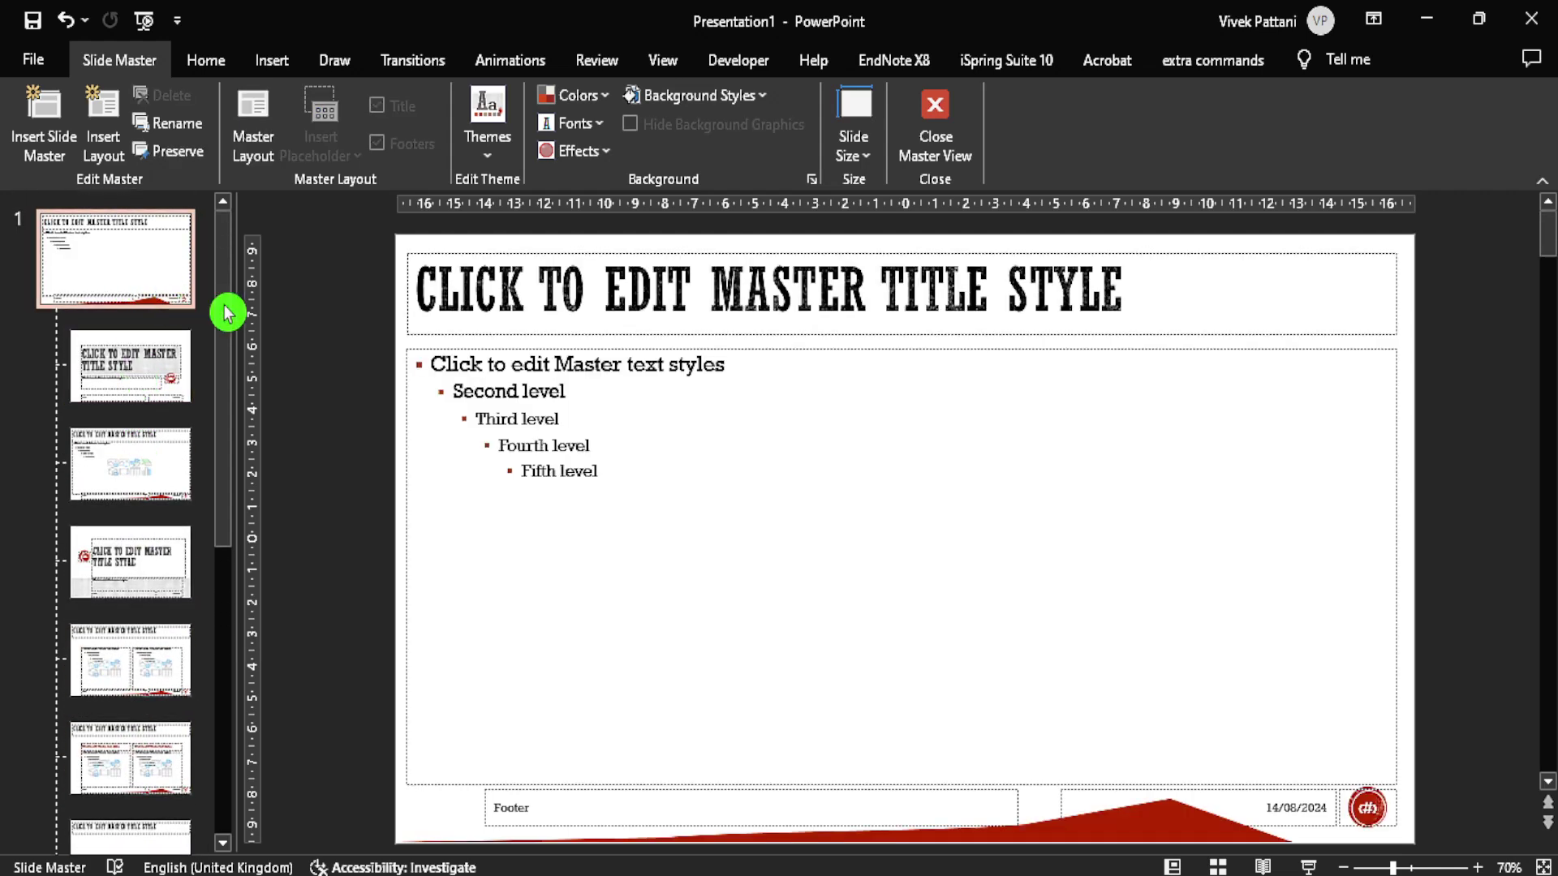
- Apply diamond bullets to all body text levels of the master placeholder
{"action": "left_click", "coordinate": [521, 420]}
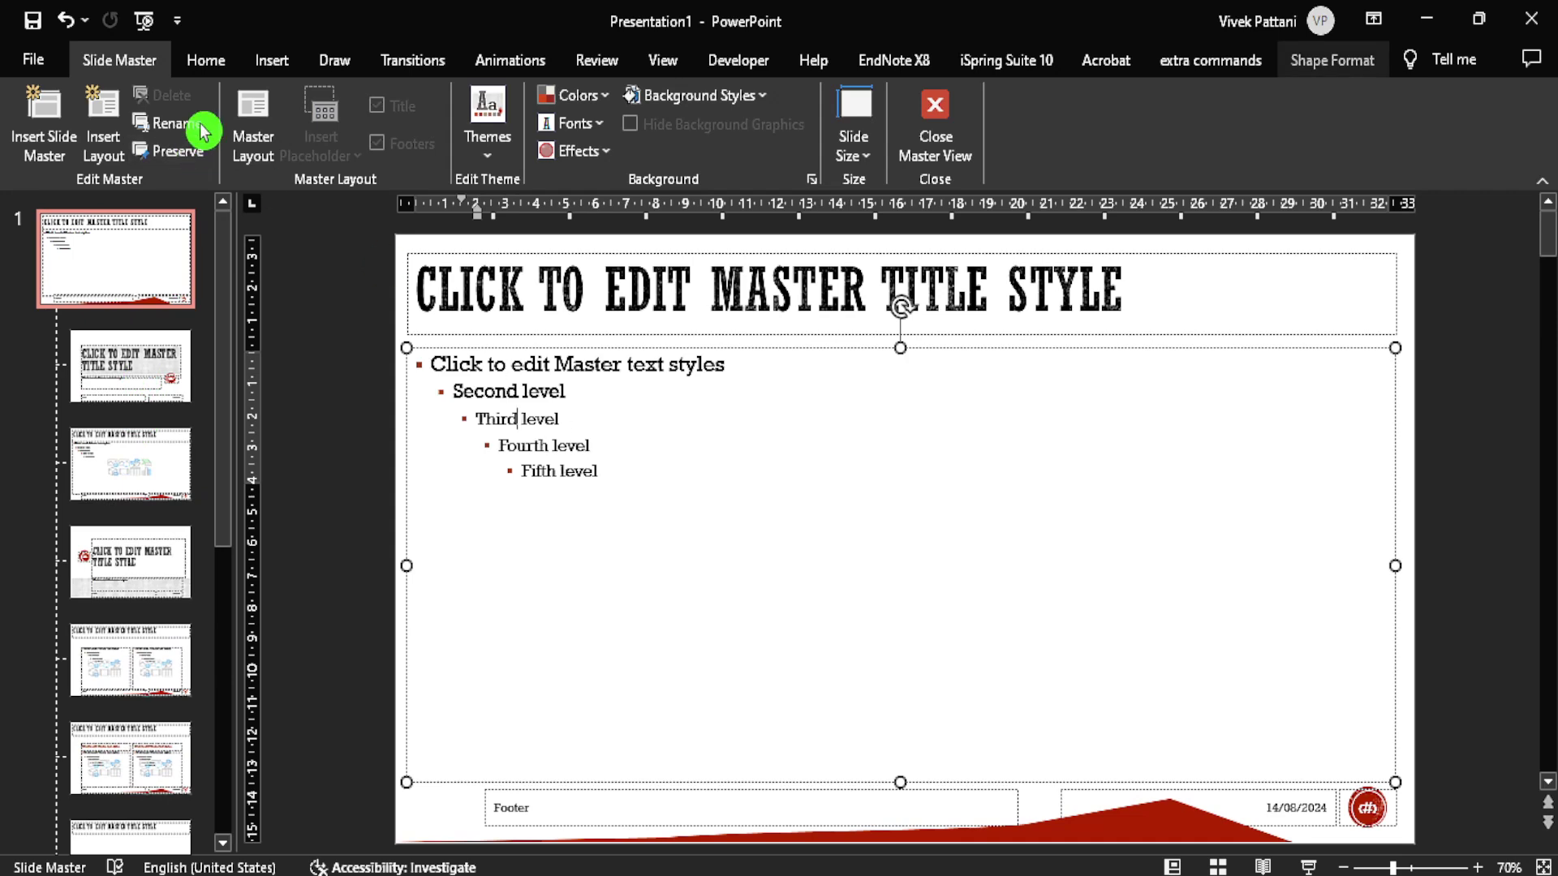
{"action": "left_click", "coordinate": [212, 67]}
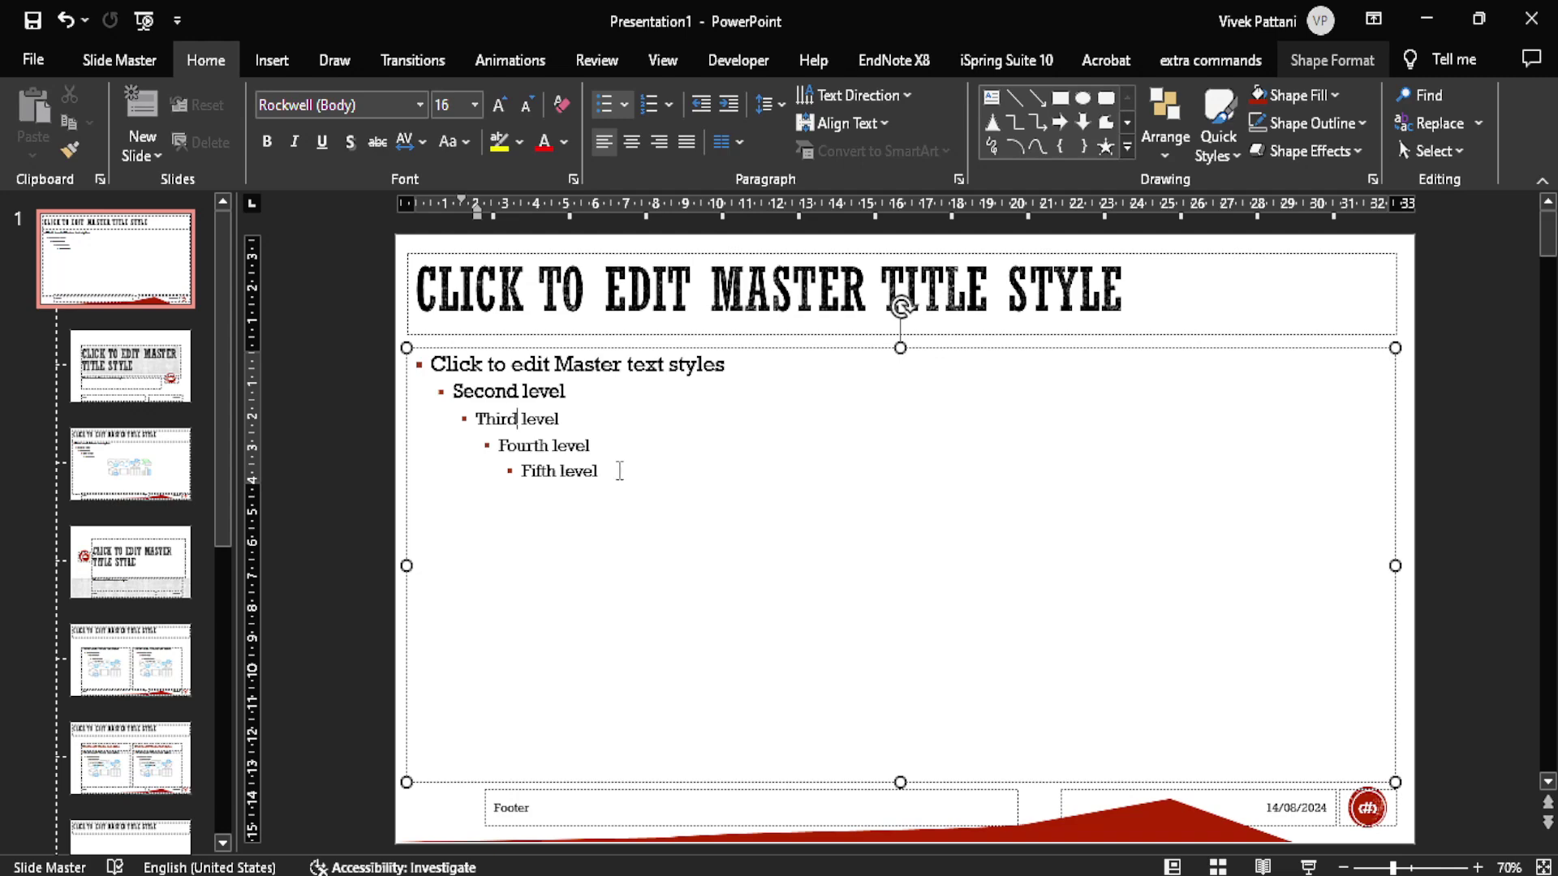
{"action": "left_click_drag", "start_coordinate": [620, 472], "coordinate": [428, 365]}
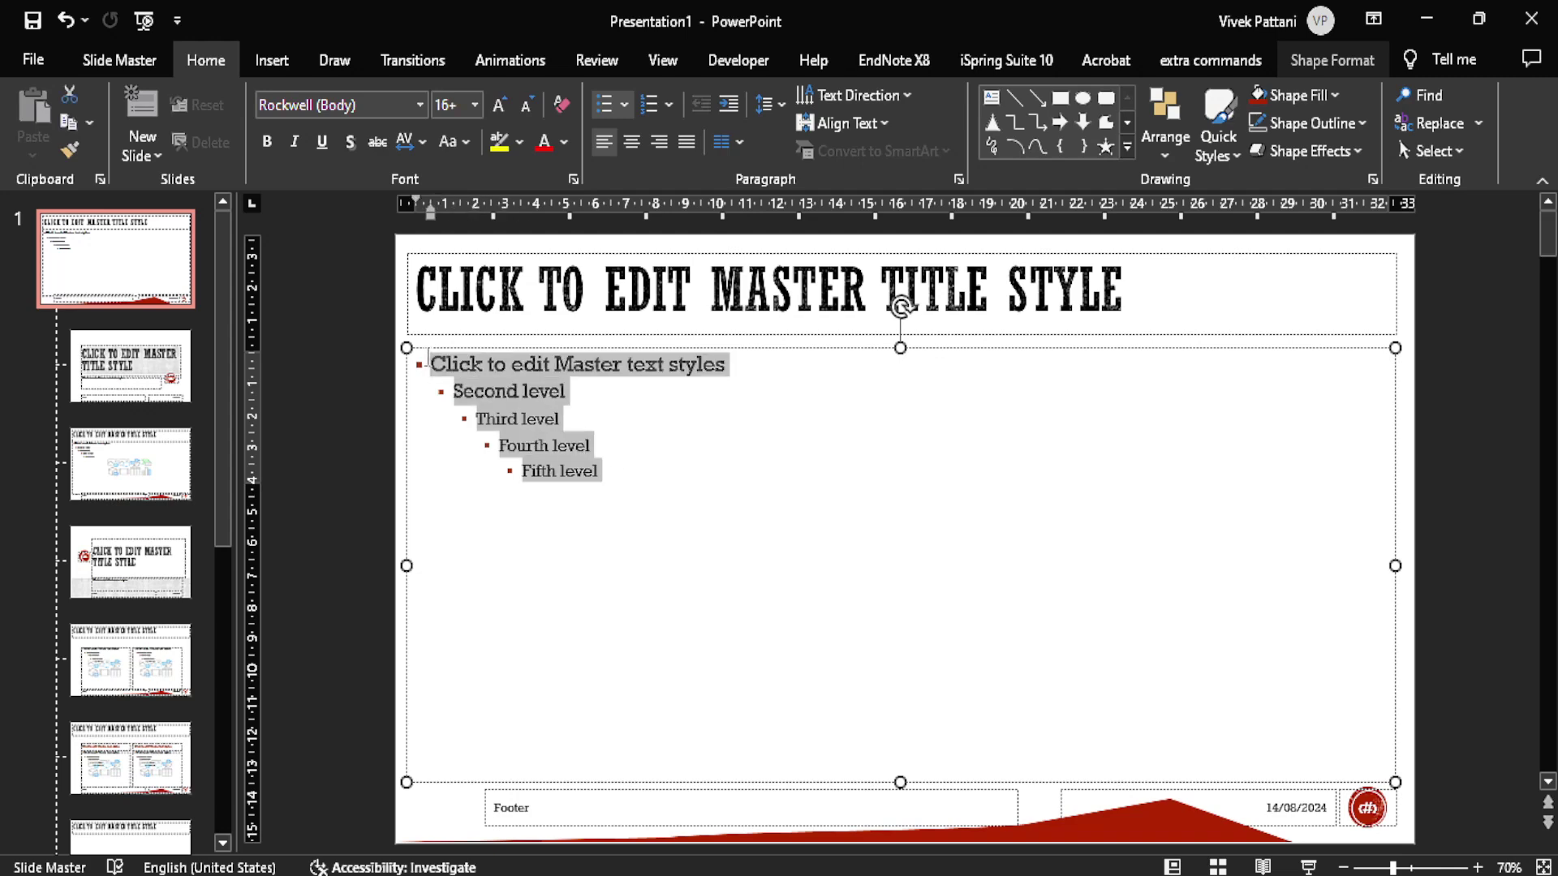
{"action": "left_click", "coordinate": [626, 107]}
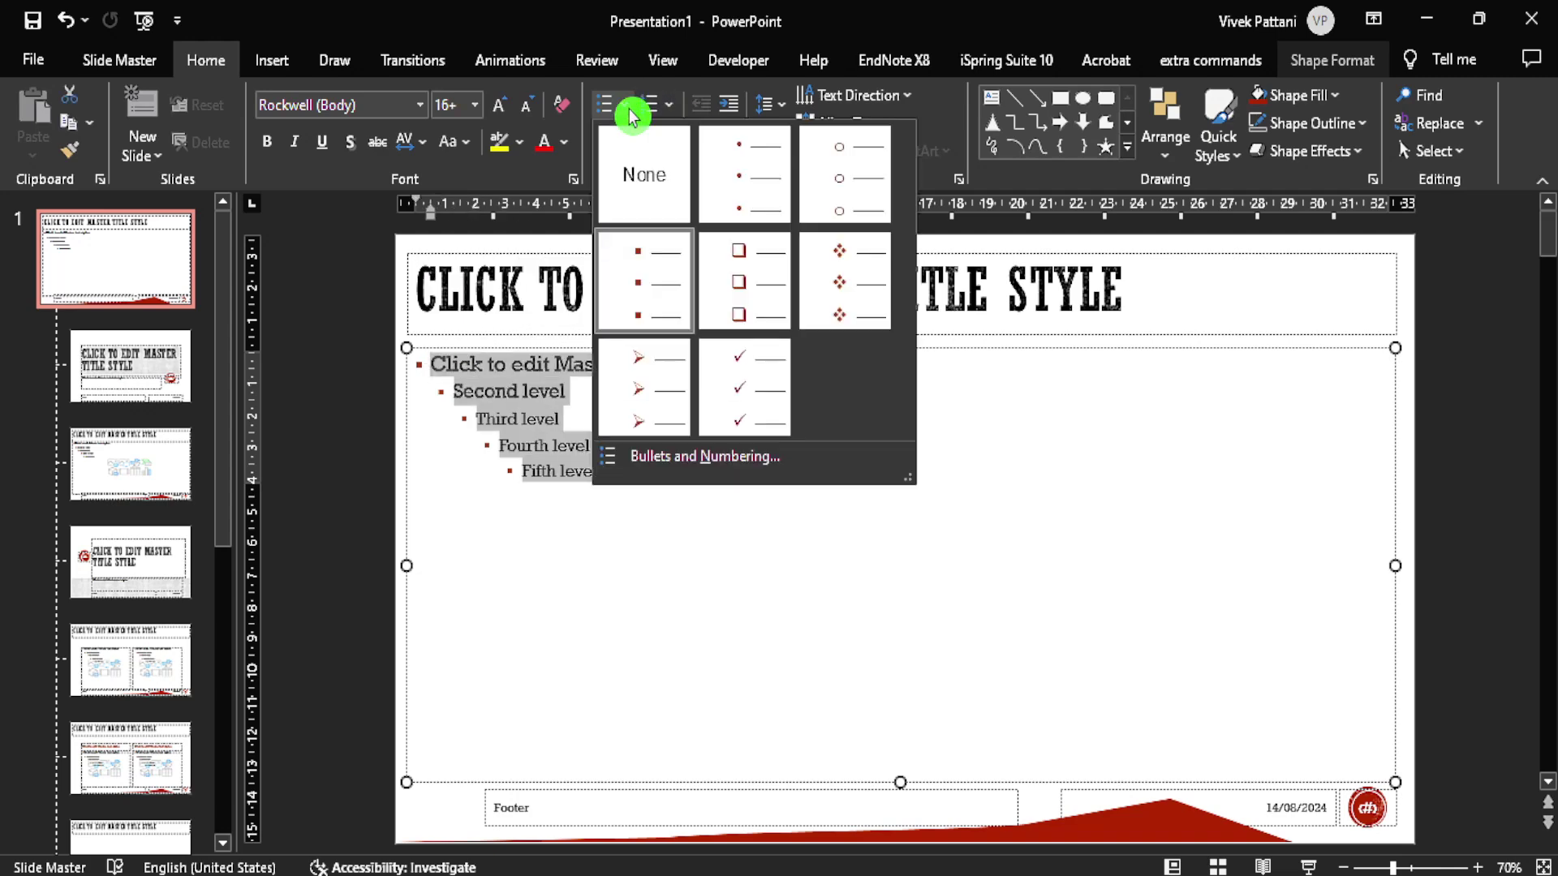
{"action": "left_click", "coordinate": [845, 267]}
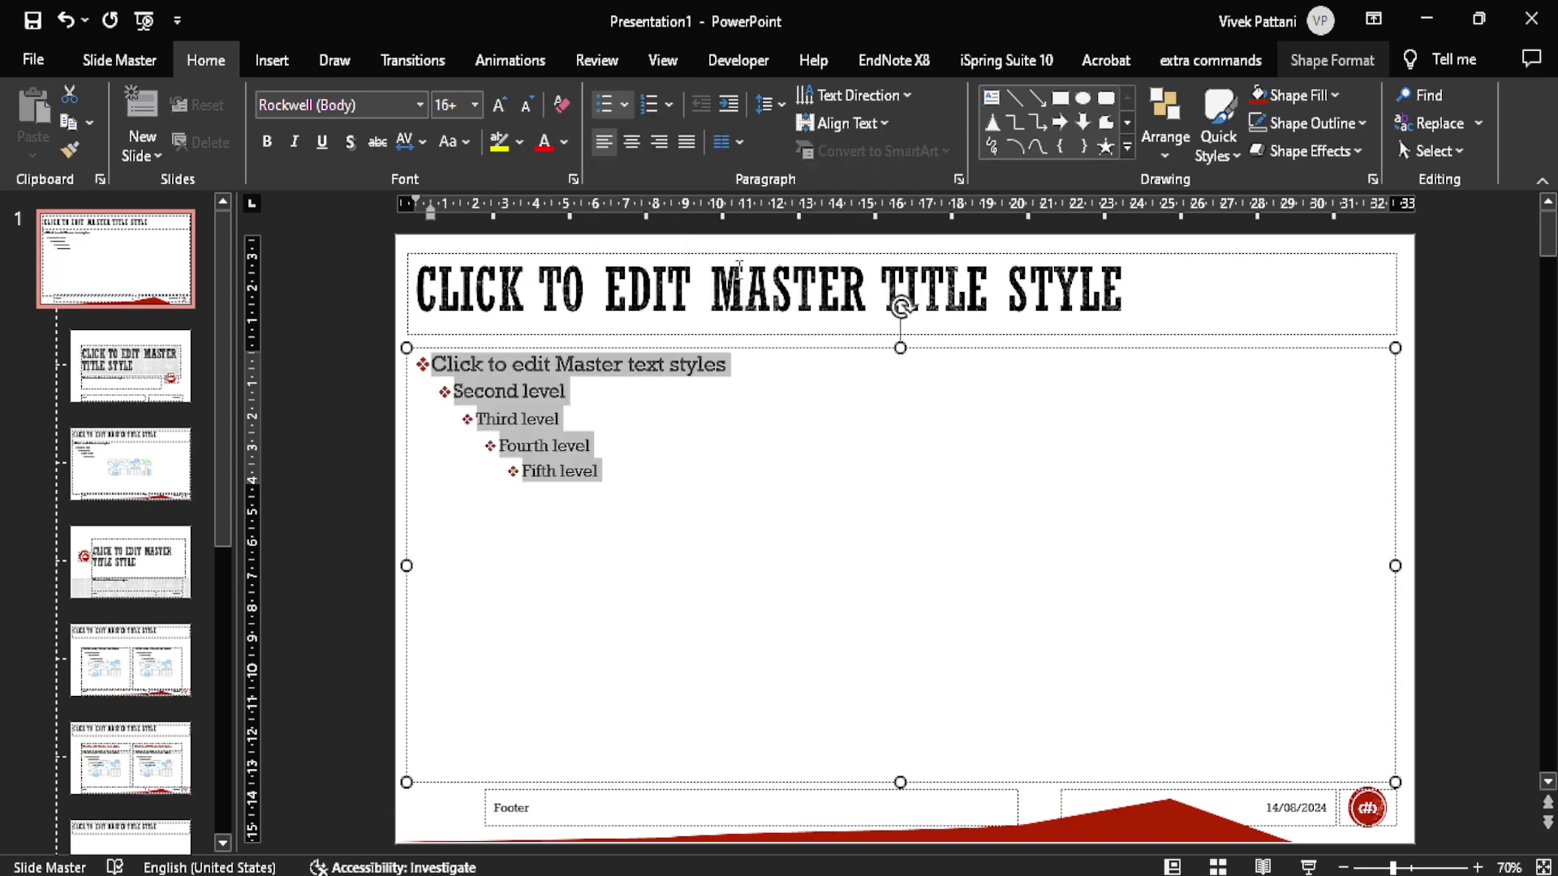
- Justify the body text, set 1.5 line spacing and enlarge the font one step
{"action": "left_click", "coordinate": [686, 150]}
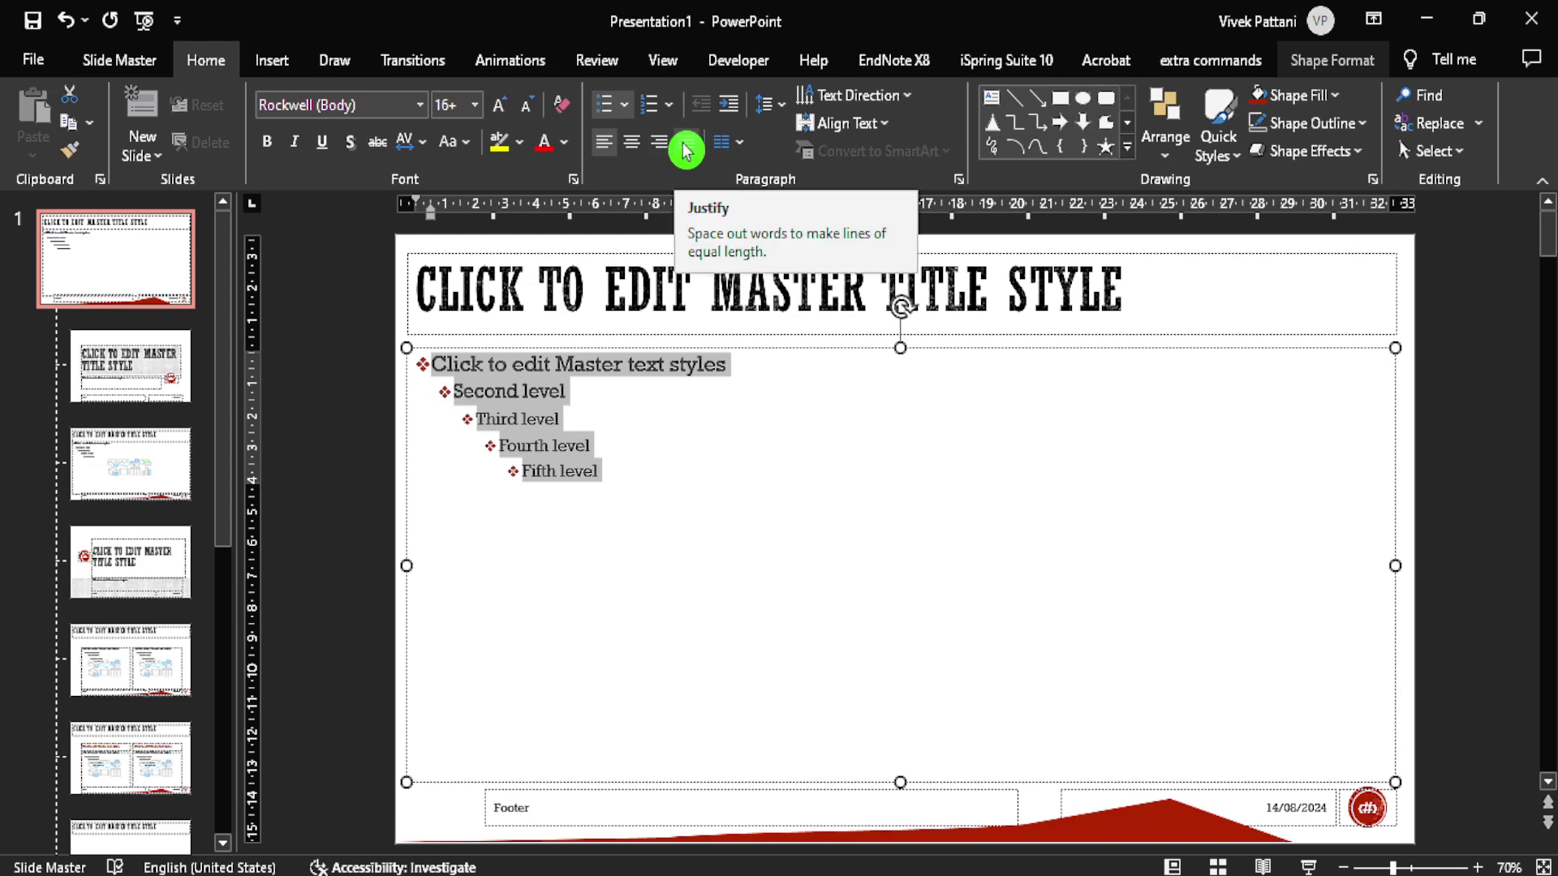
{"action": "left_click", "coordinate": [775, 107]}
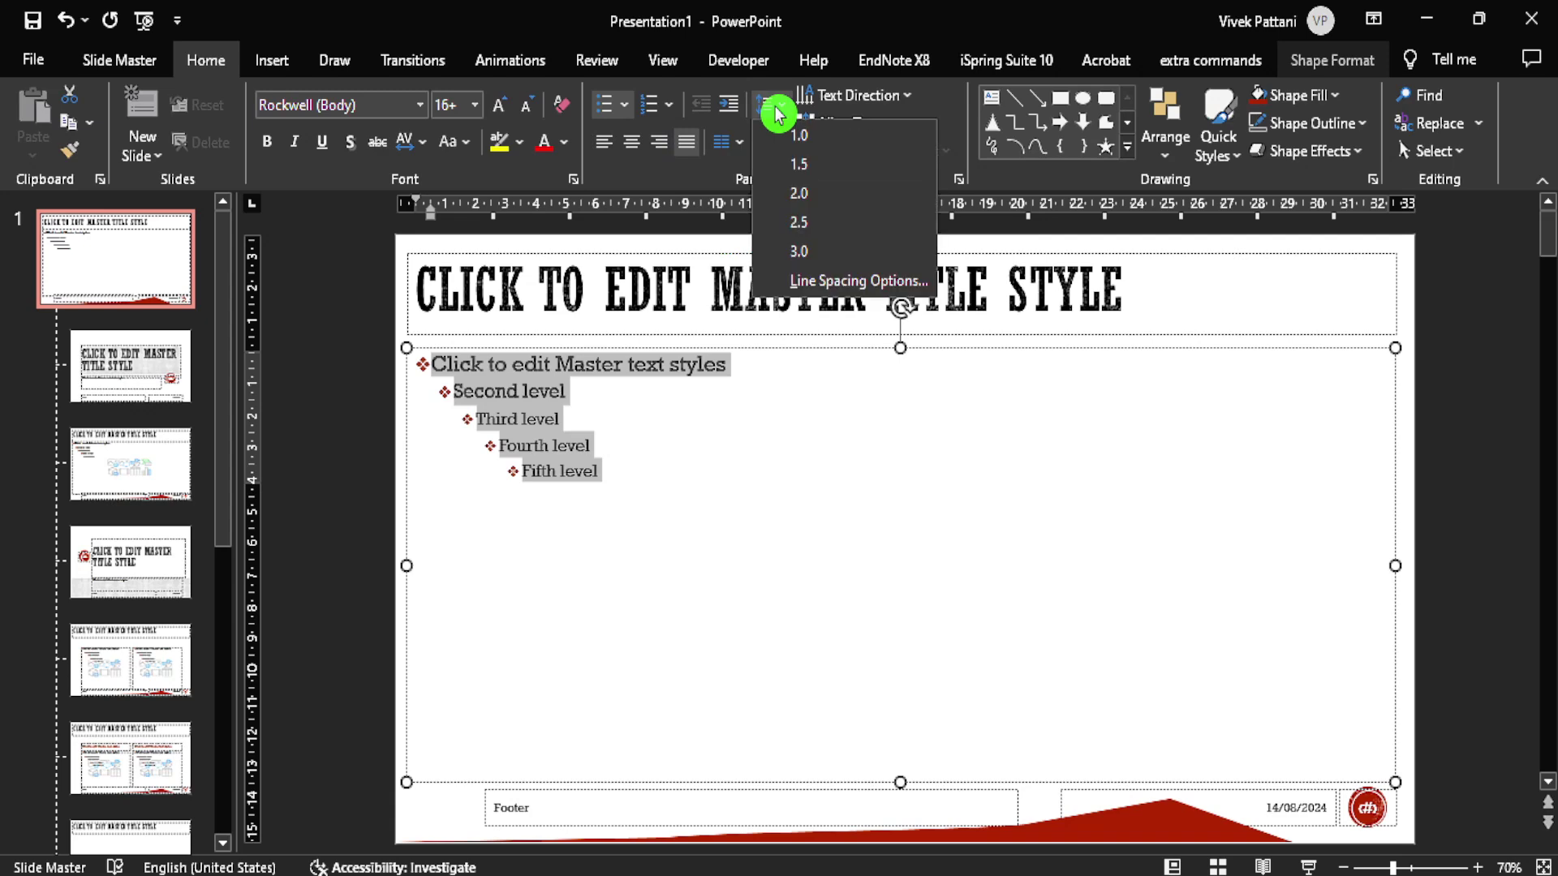
{"action": "left_click", "coordinate": [801, 171]}
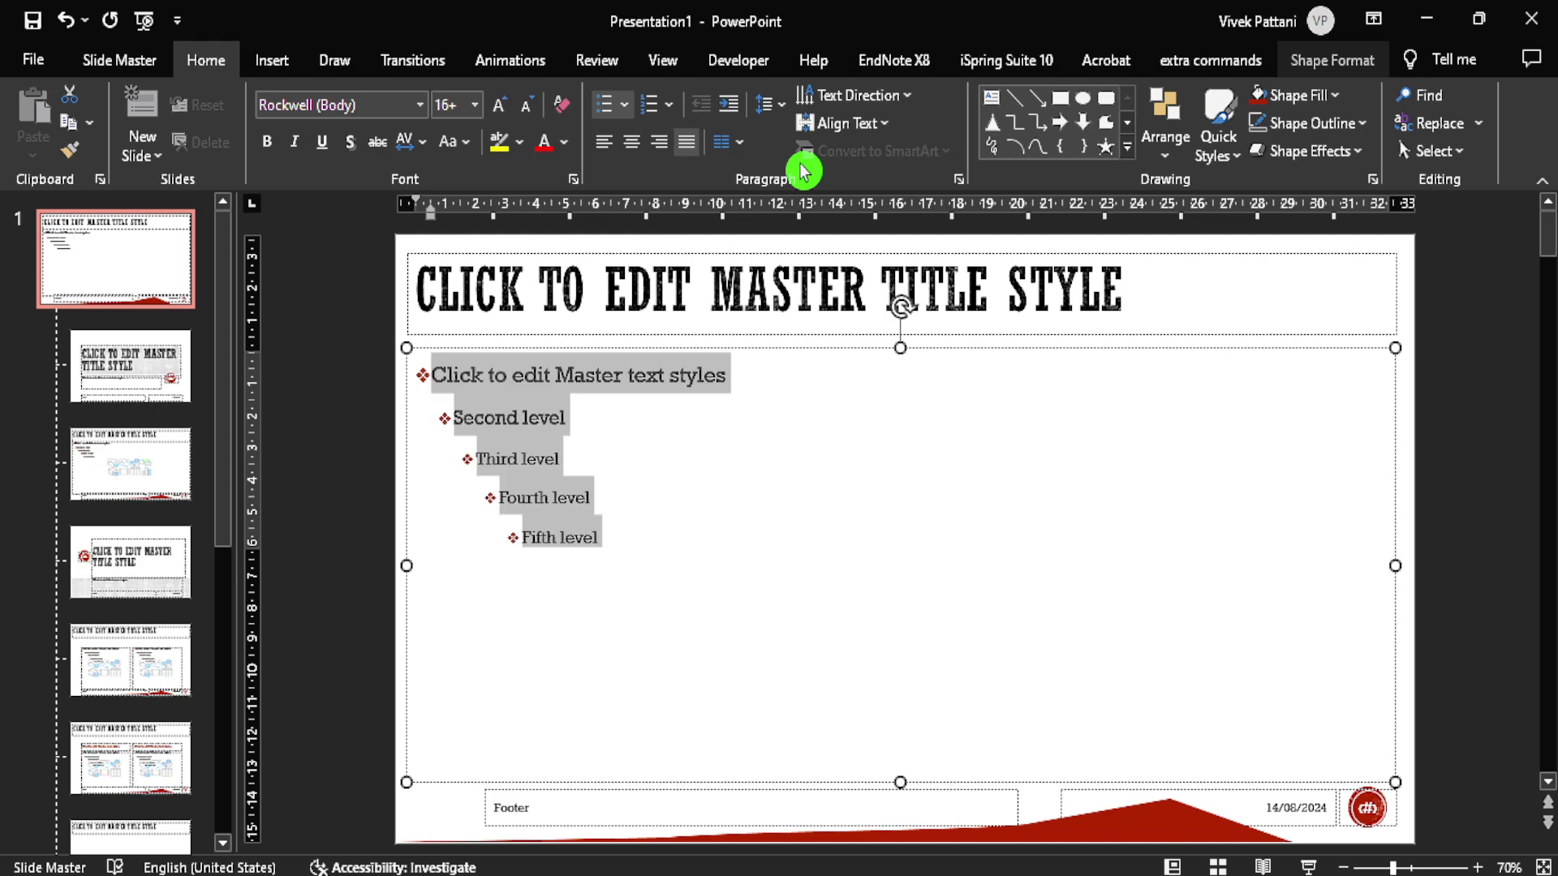
{"action": "left_click", "coordinate": [501, 107]}
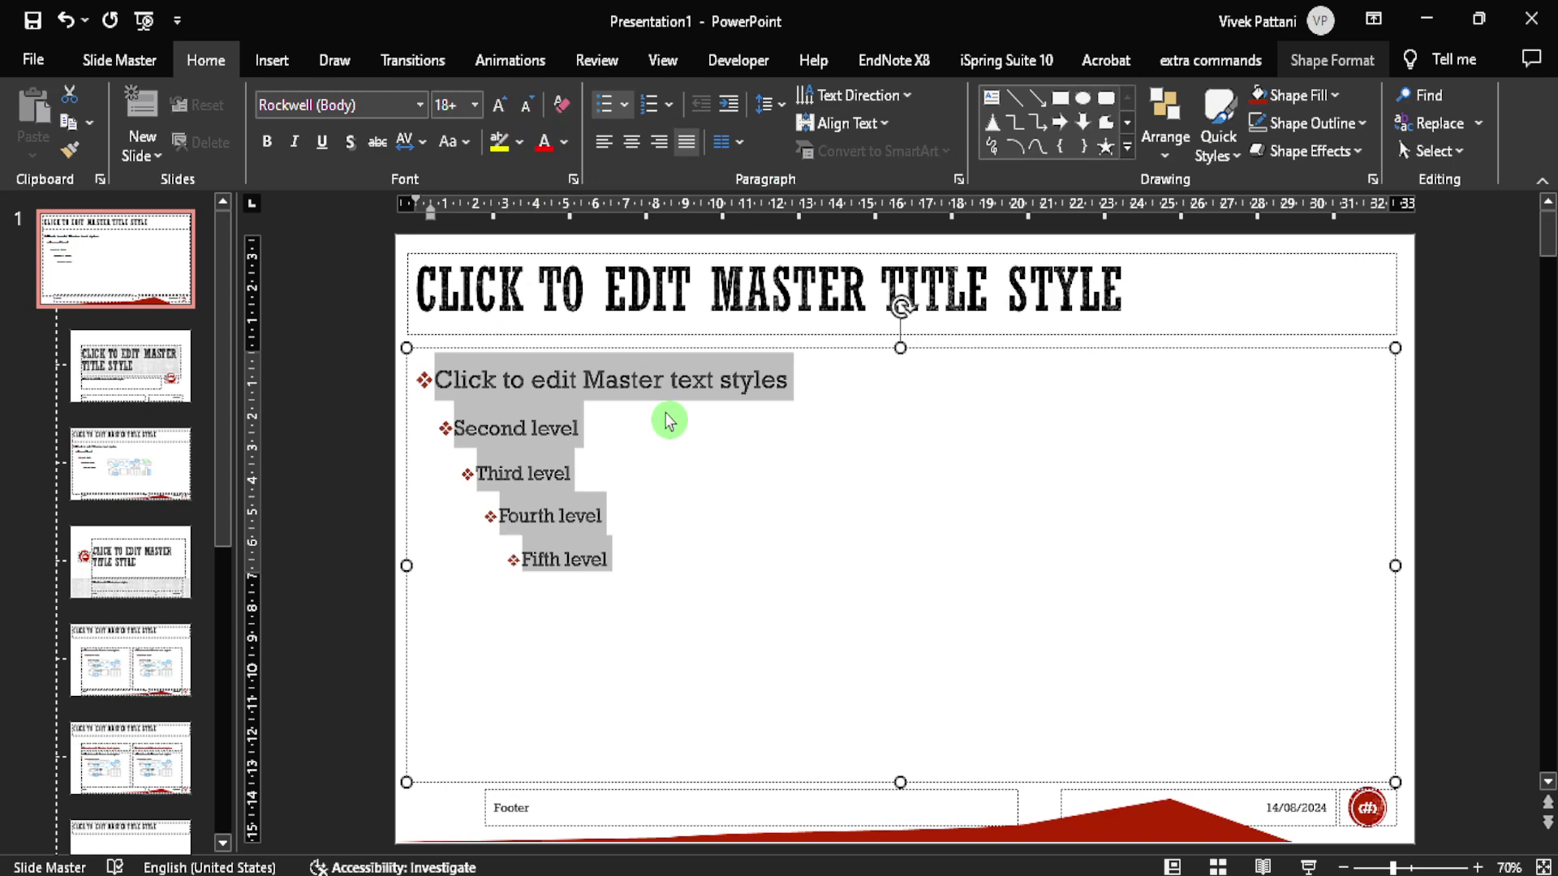
- Colour the Second level body text dark red
{"action": "left_click", "coordinate": [678, 384]}
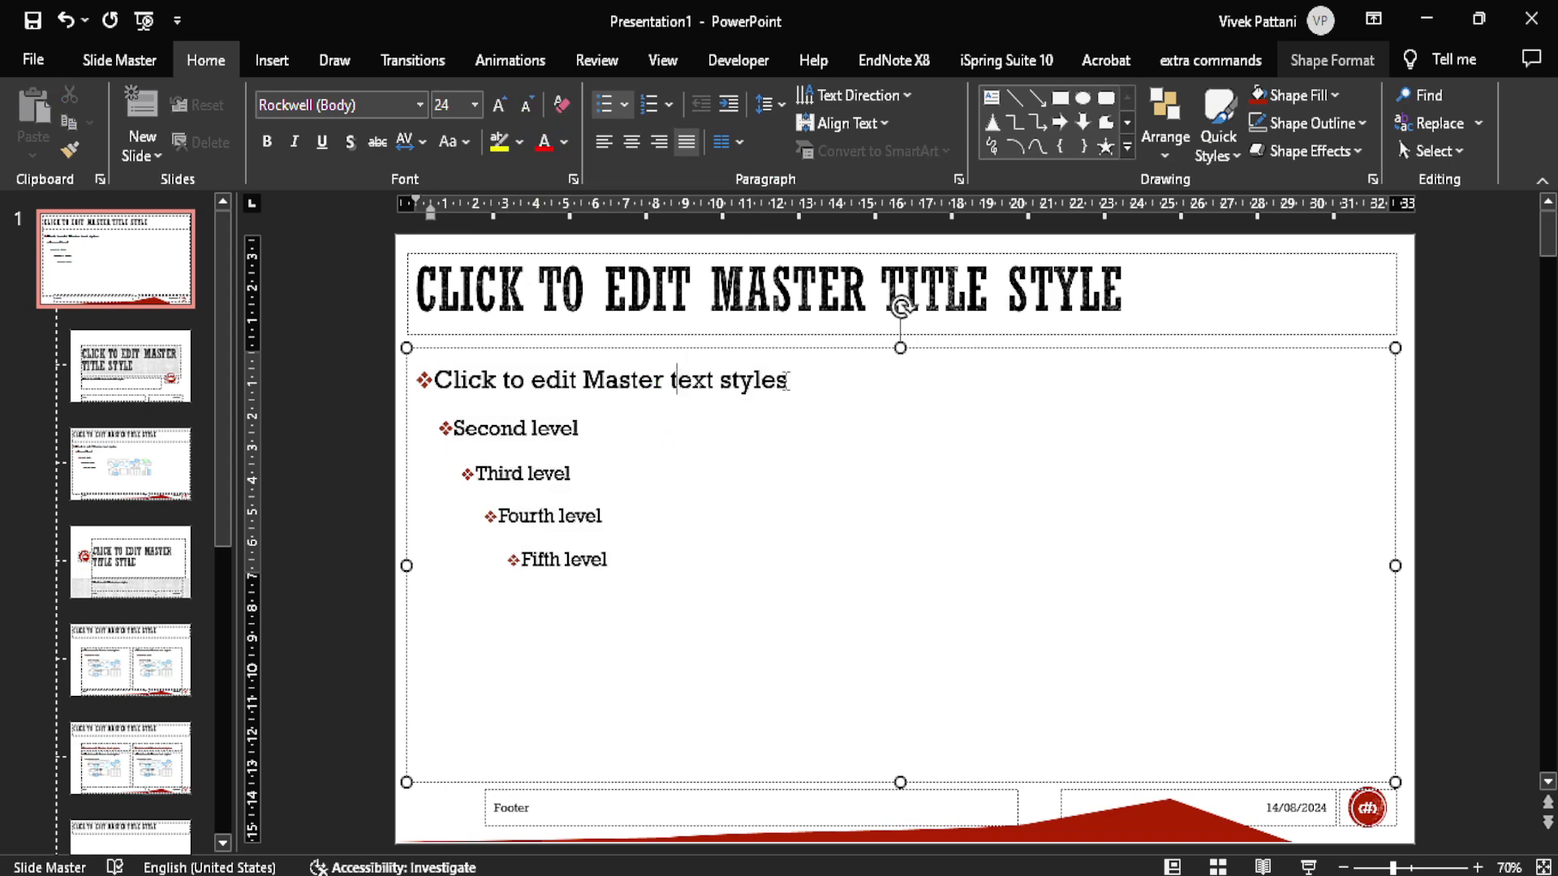
{"action": "left_click_drag", "start_coordinate": [791, 386], "coordinate": [435, 382]}
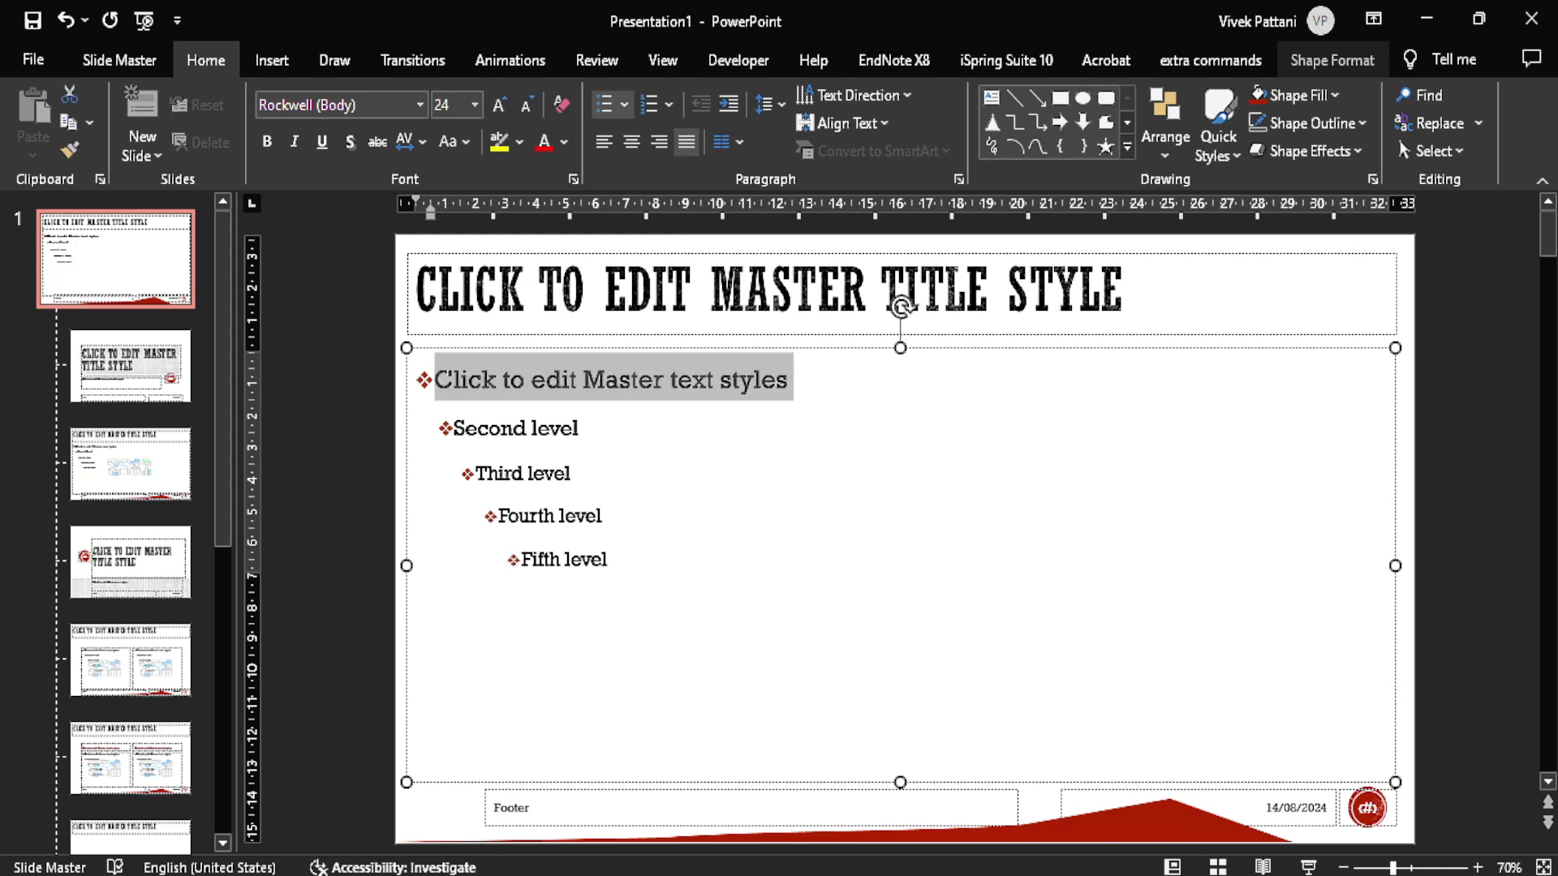
{"action": "left_click", "coordinate": [544, 473]}
{"action": "left_click_drag", "start_coordinate": [583, 432], "coordinate": [434, 427]}
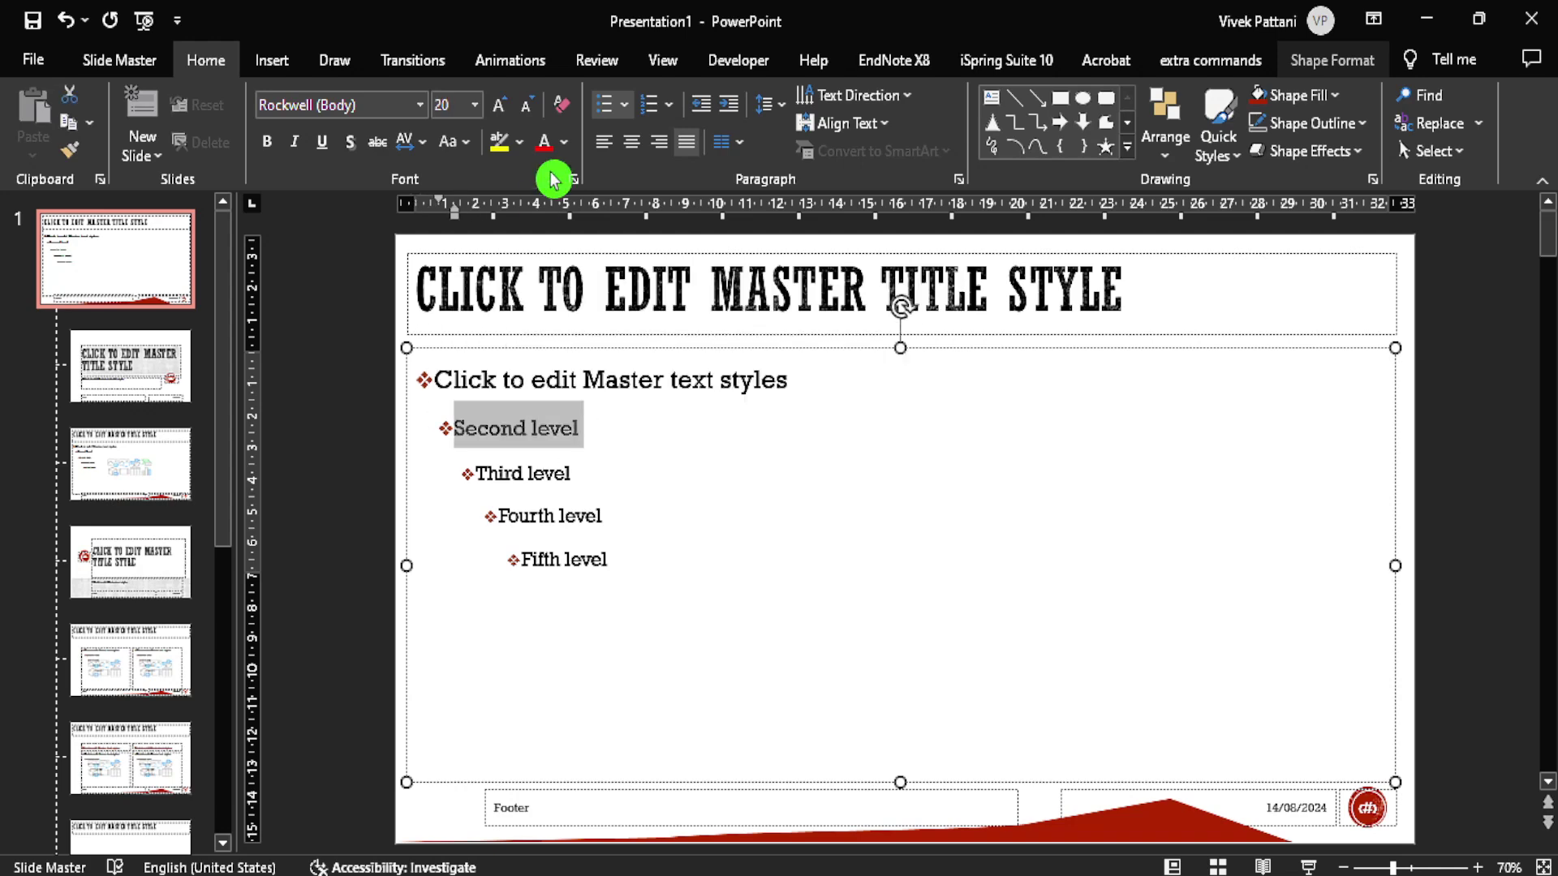
{"action": "left_click", "coordinate": [564, 143]}
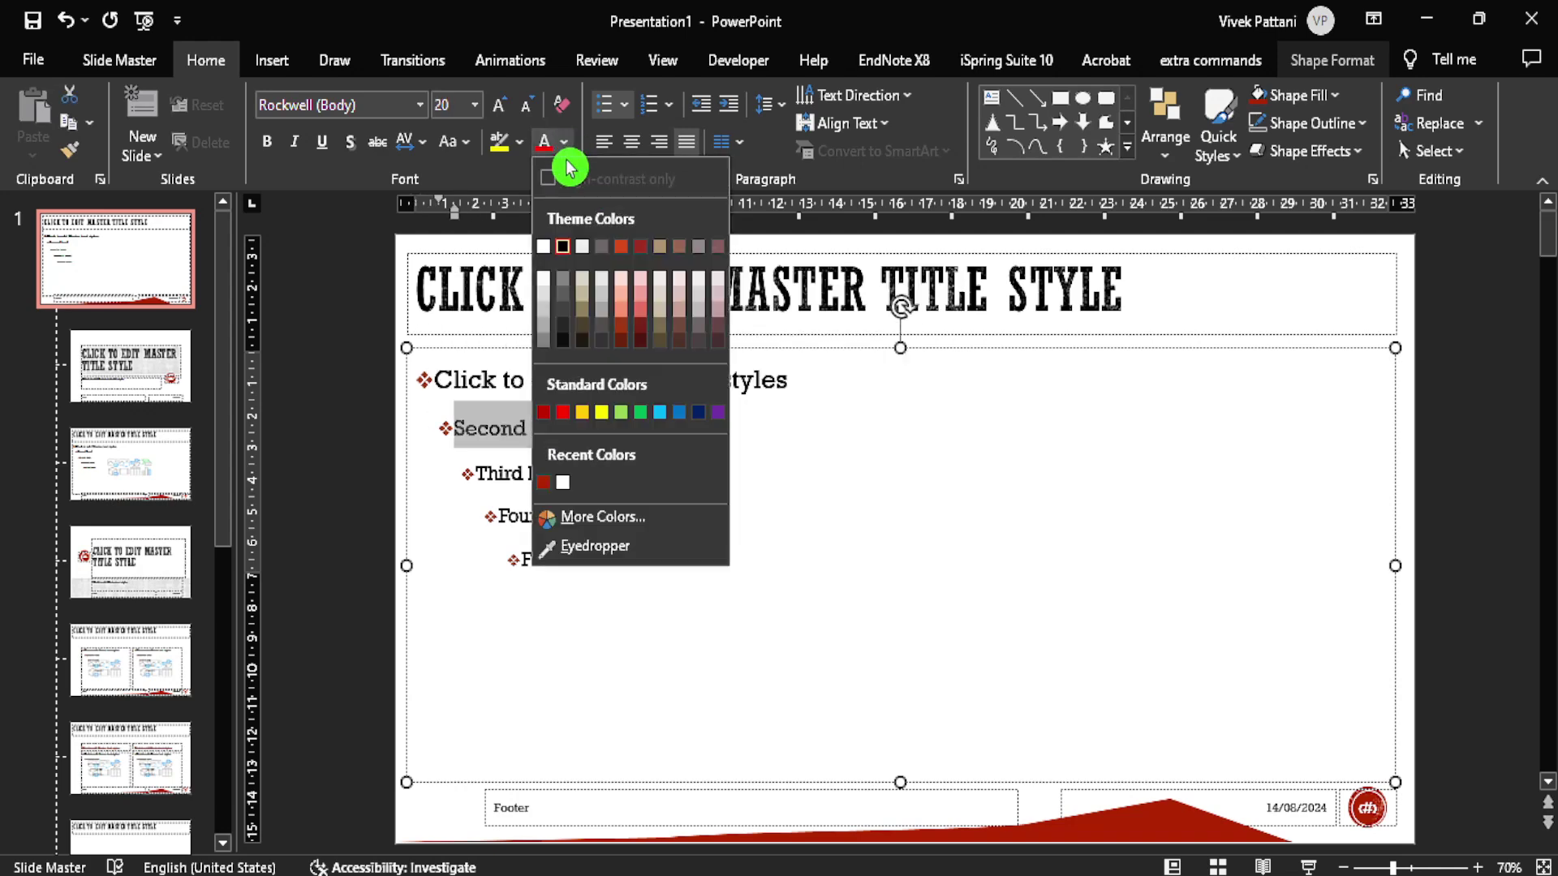
{"action": "left_click", "coordinate": [642, 343]}
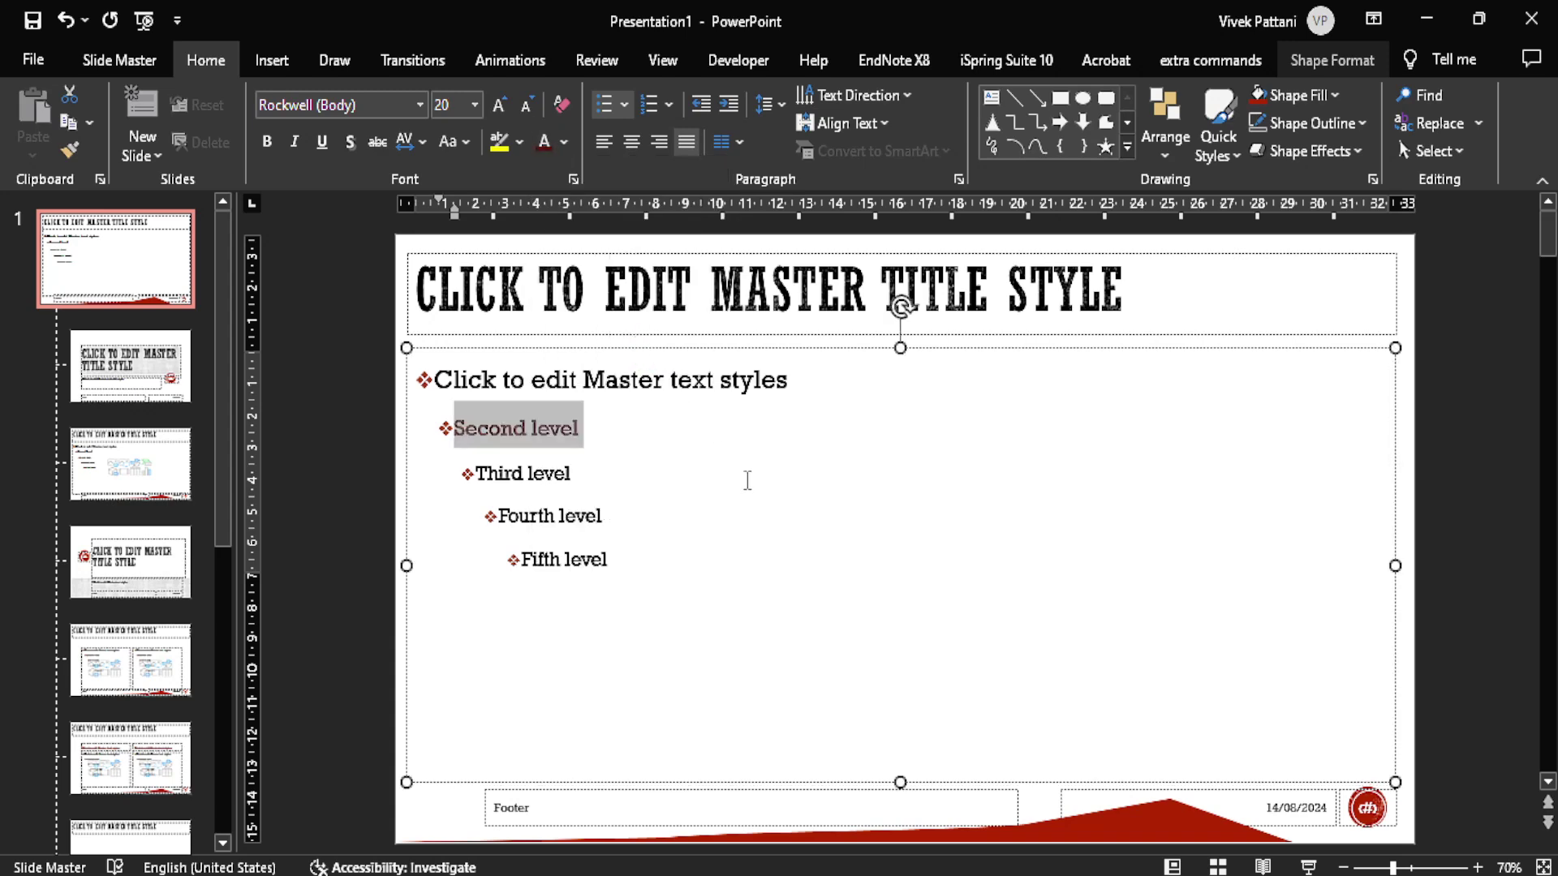
{"action": "left_click", "coordinate": [732, 461]}
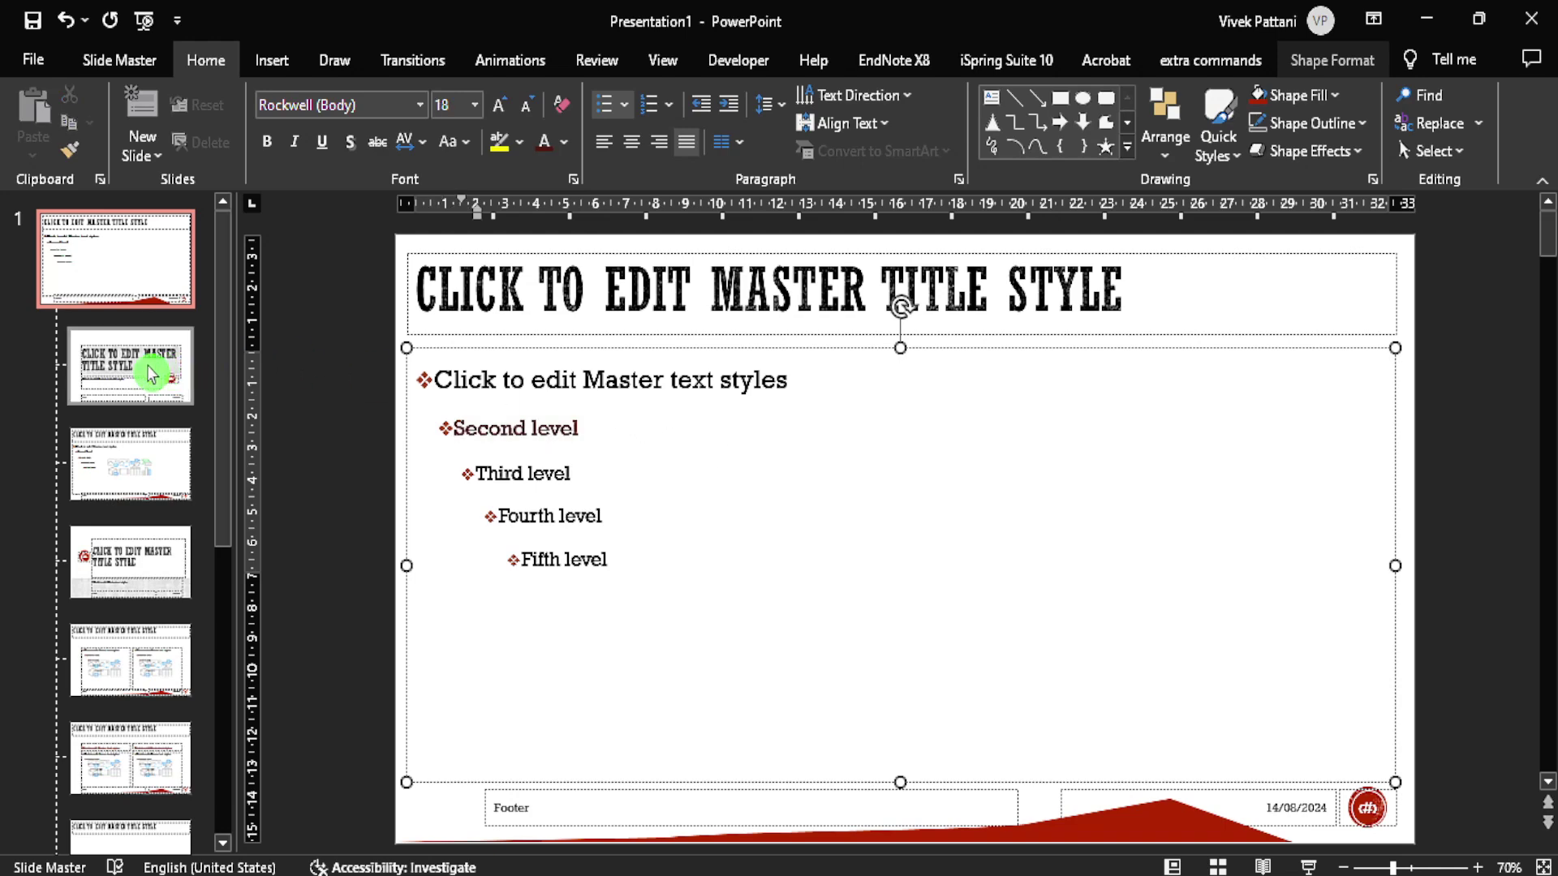
- On the Slide Master tab, browse the Colors and Themes galleries without changing them
{"action": "left_click", "coordinate": [116, 75]}
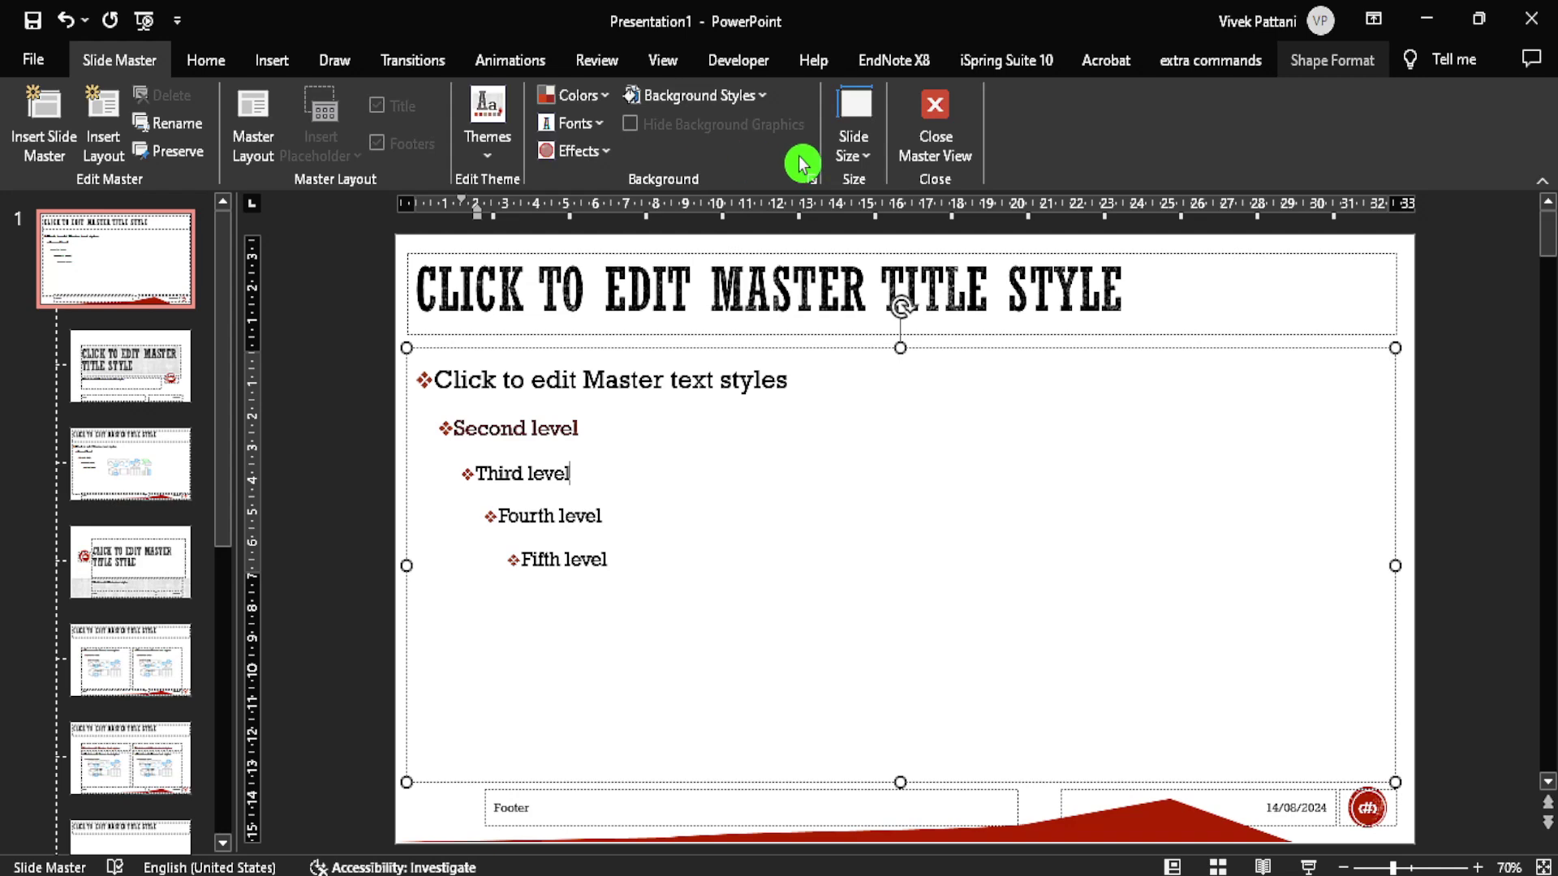
{"action": "left_click", "coordinate": [608, 99]}
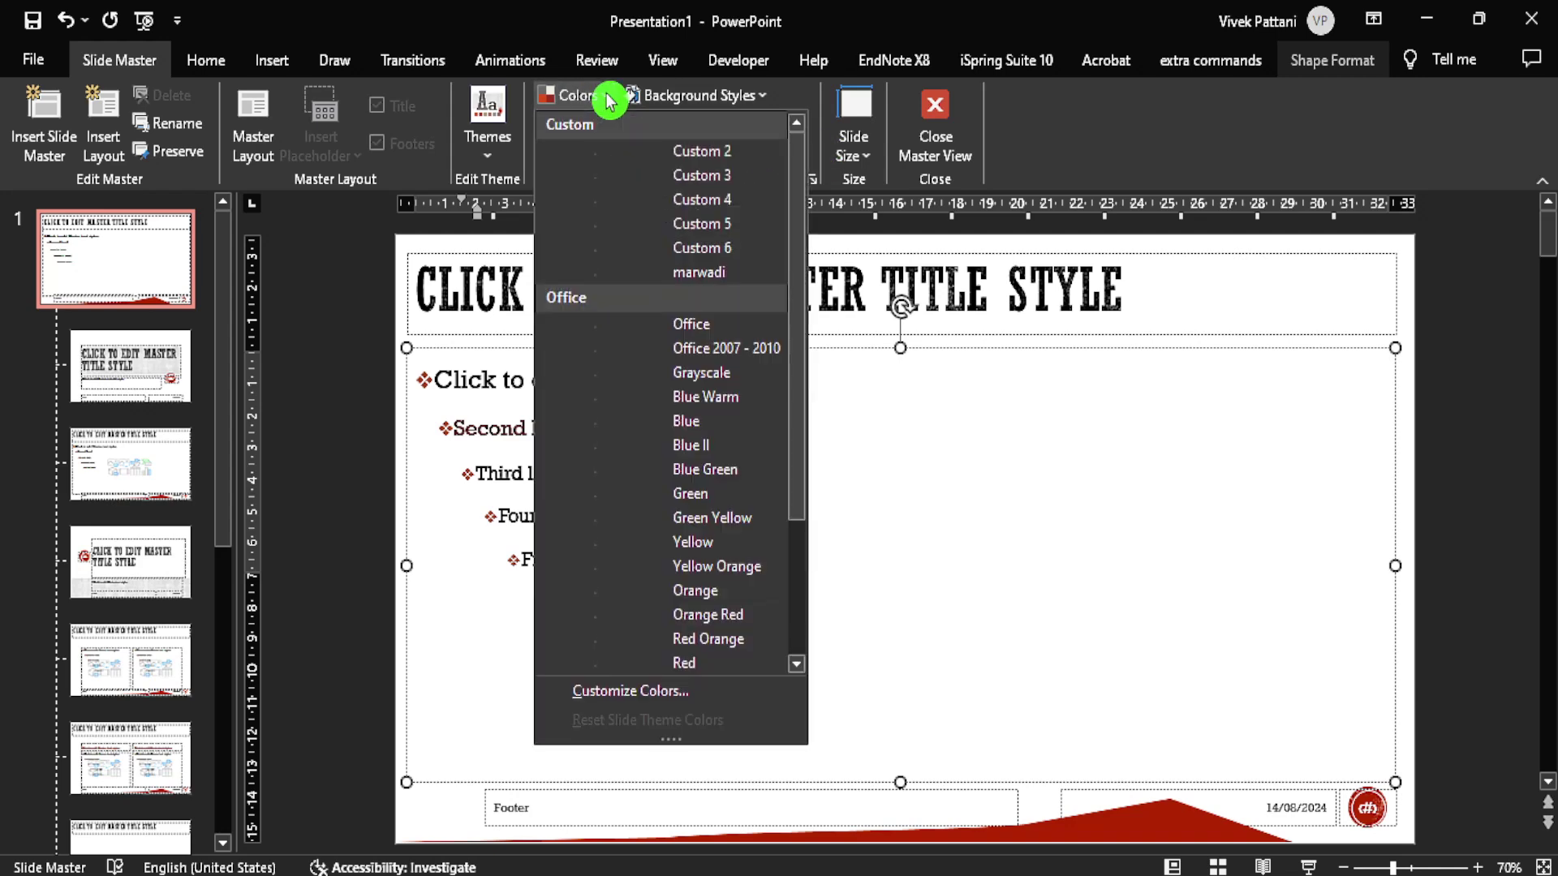
{"action": "left_click", "coordinate": [841, 358]}
{"action": "left_click", "coordinate": [503, 152]}
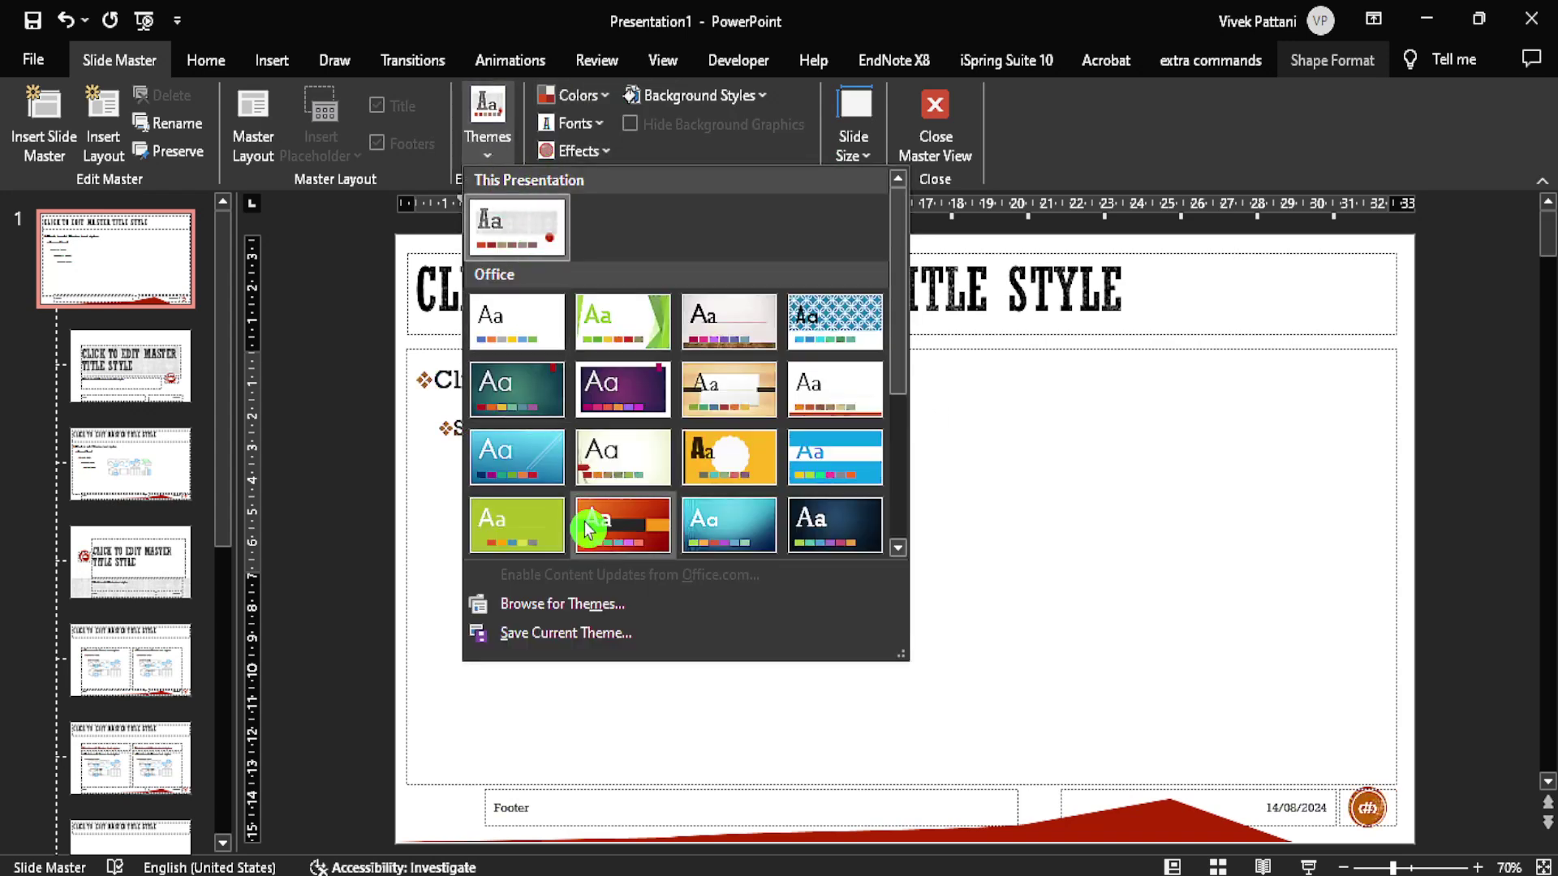
{"action": "left_click", "coordinate": [1052, 529]}
- Browse the Effects gallery, picking Office, and preview Background Styles before closing it
{"action": "left_click", "coordinate": [577, 151]}
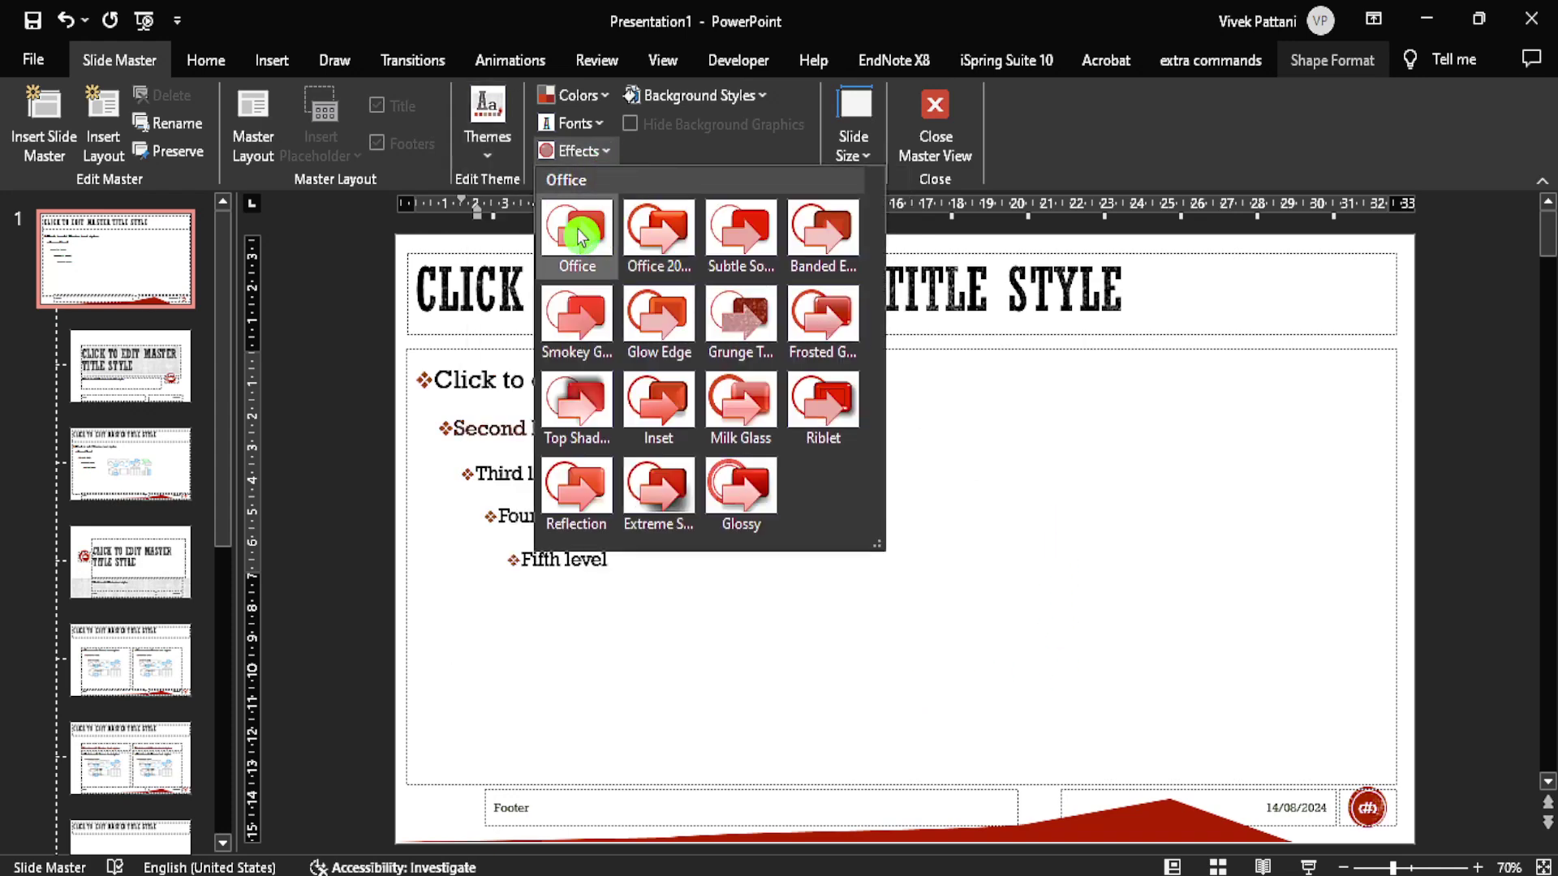
{"action": "left_click", "coordinate": [678, 240]}
{"action": "left_click", "coordinate": [798, 442]}
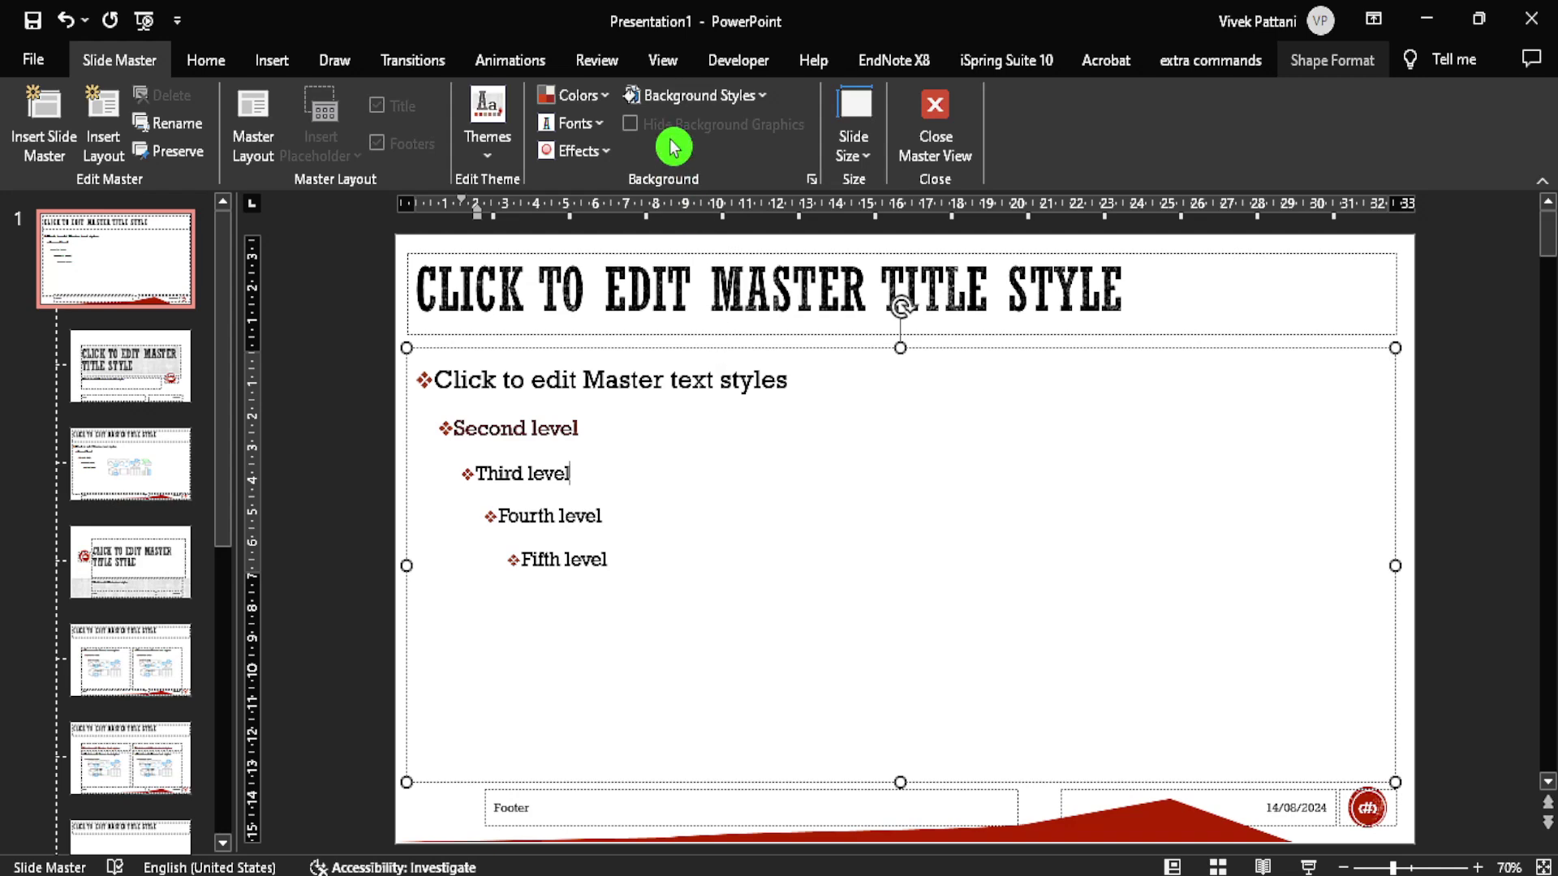
{"action": "left_click", "coordinate": [714, 97]}
{"action": "left_click", "coordinate": [821, 495]}
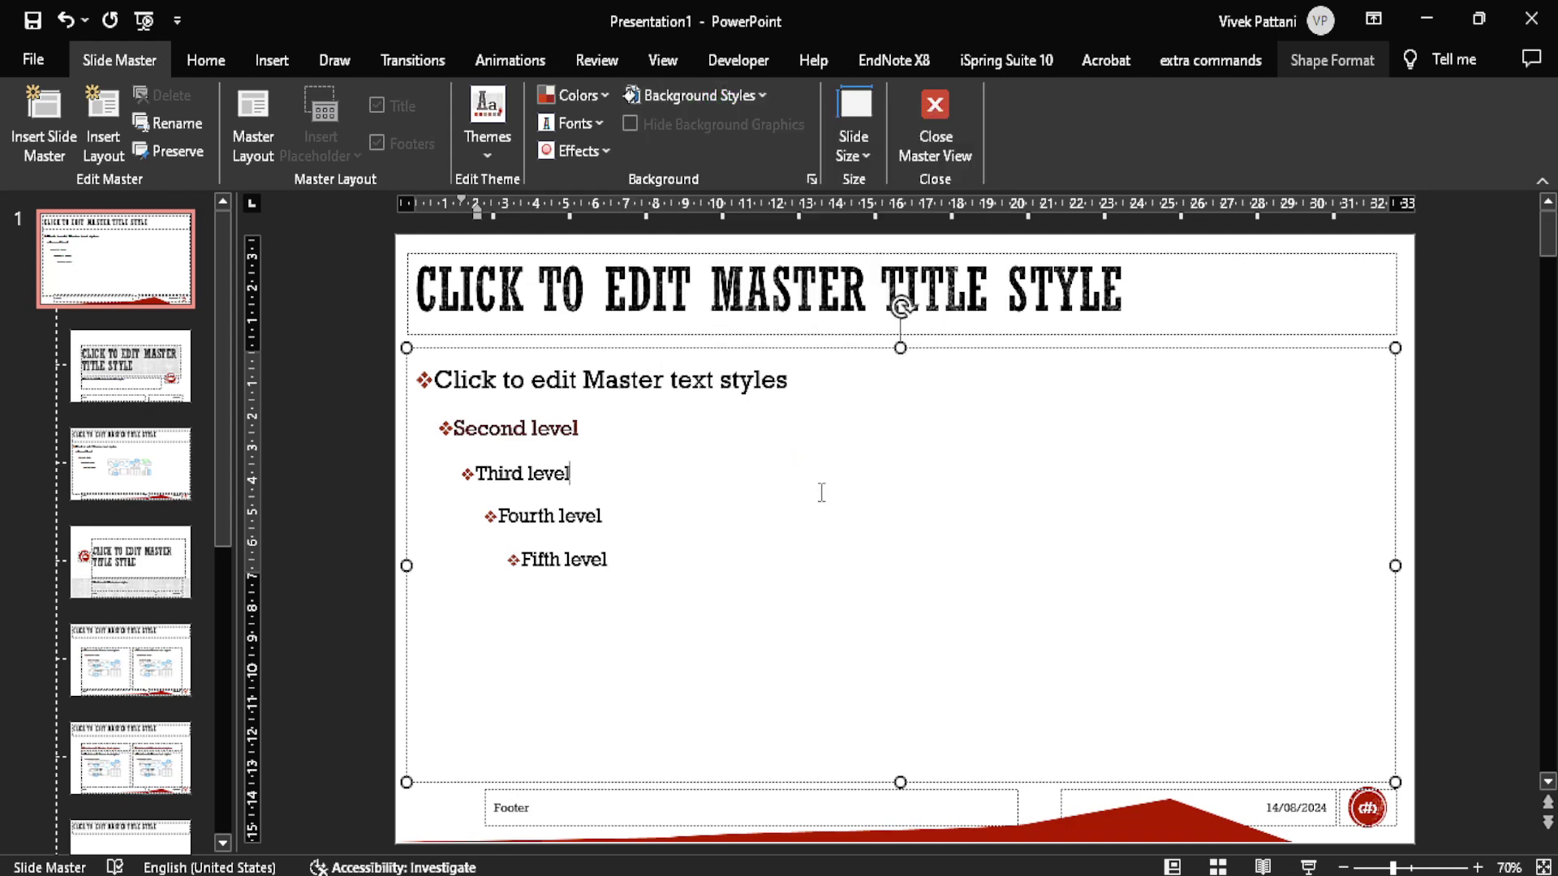
- Close master view and type three test bullets on slide 2: ADJIOJADOAJ, JUEDJWD, FJEJOEJOEJOEJDOE
{"action": "left_click", "coordinate": [925, 145]}
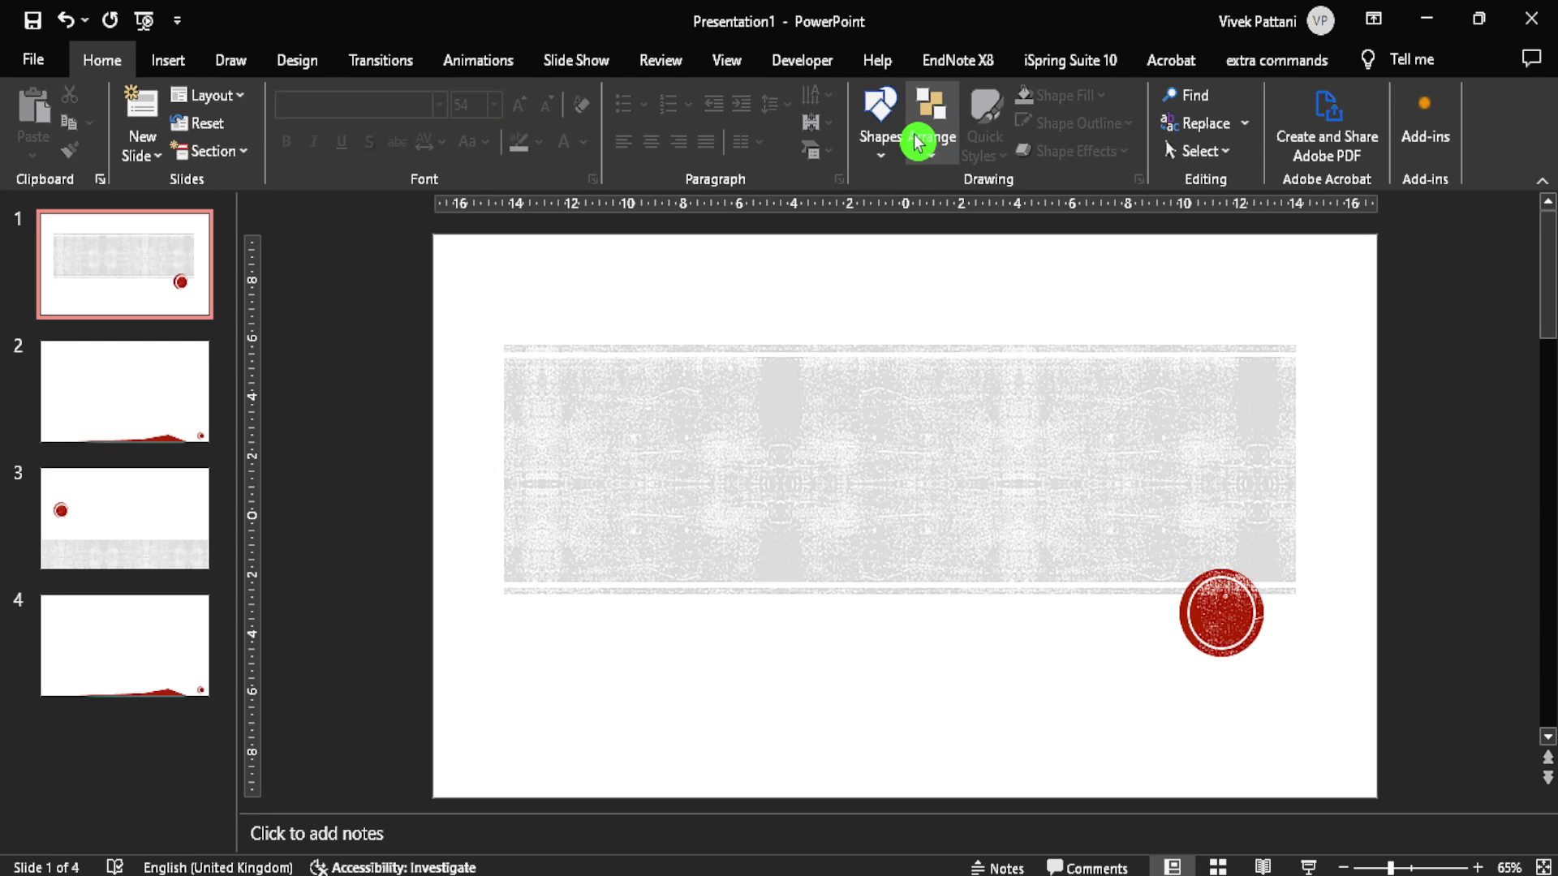
{"action": "left_click", "coordinate": [163, 371]}
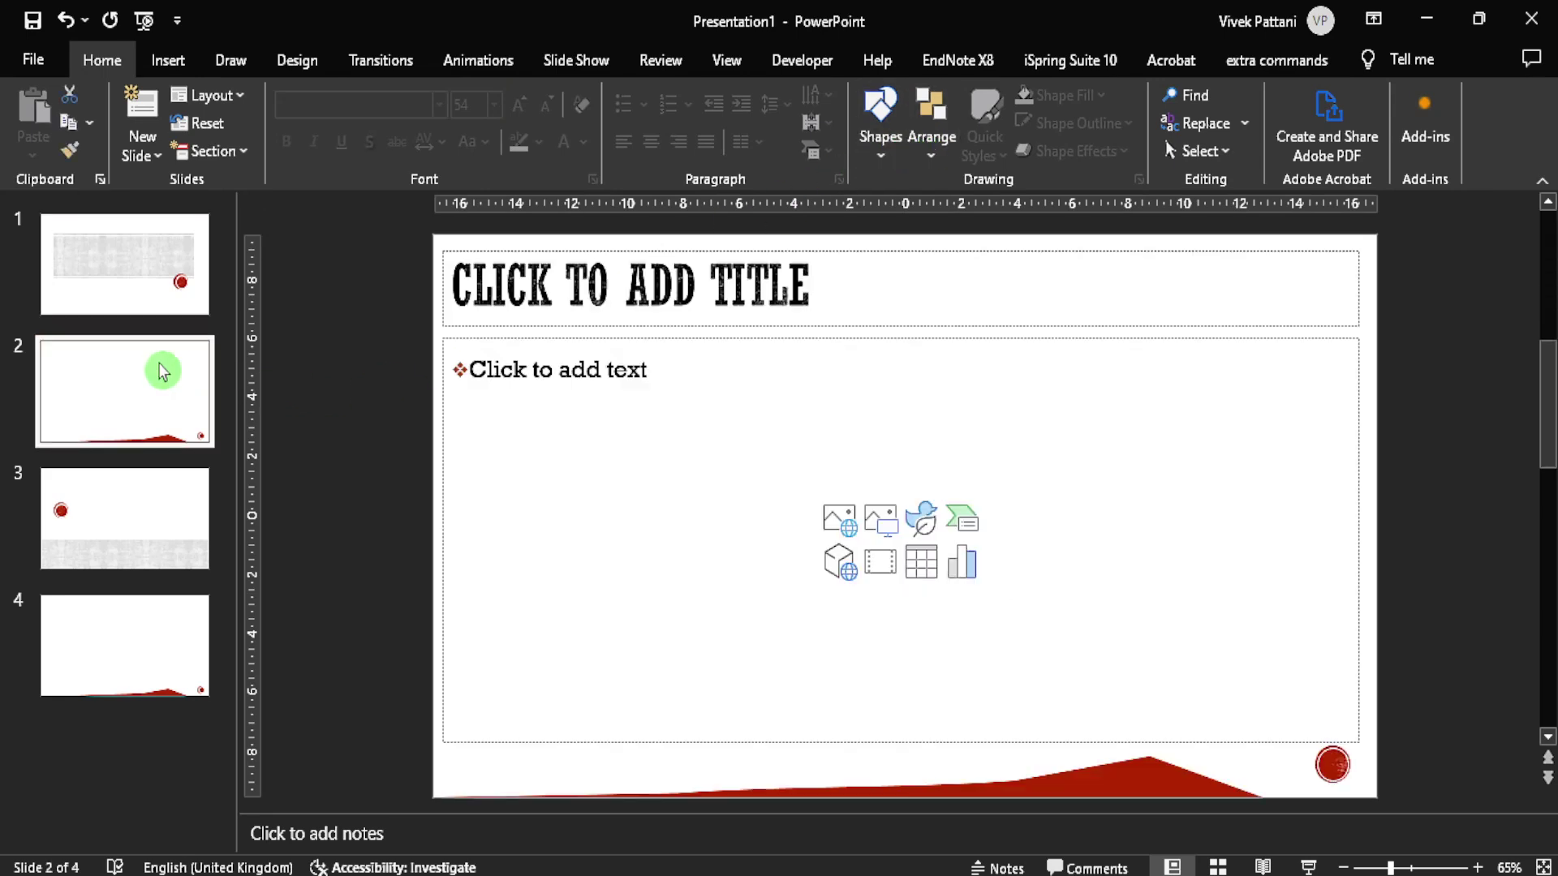
{"action": "left_click", "coordinate": [578, 377]}
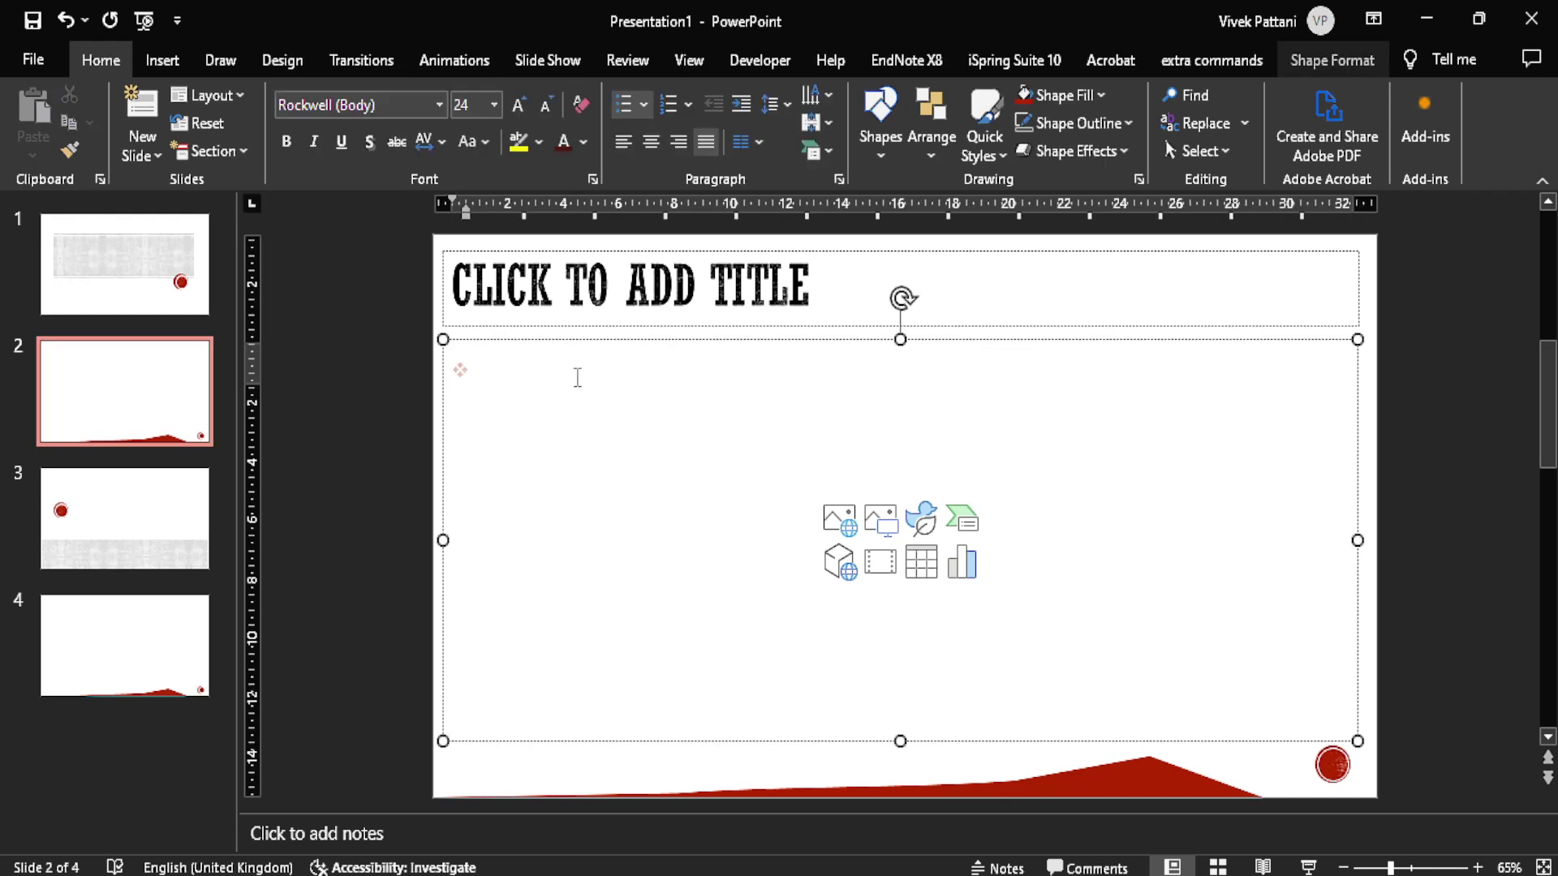
{"action": "type", "text": "A"}
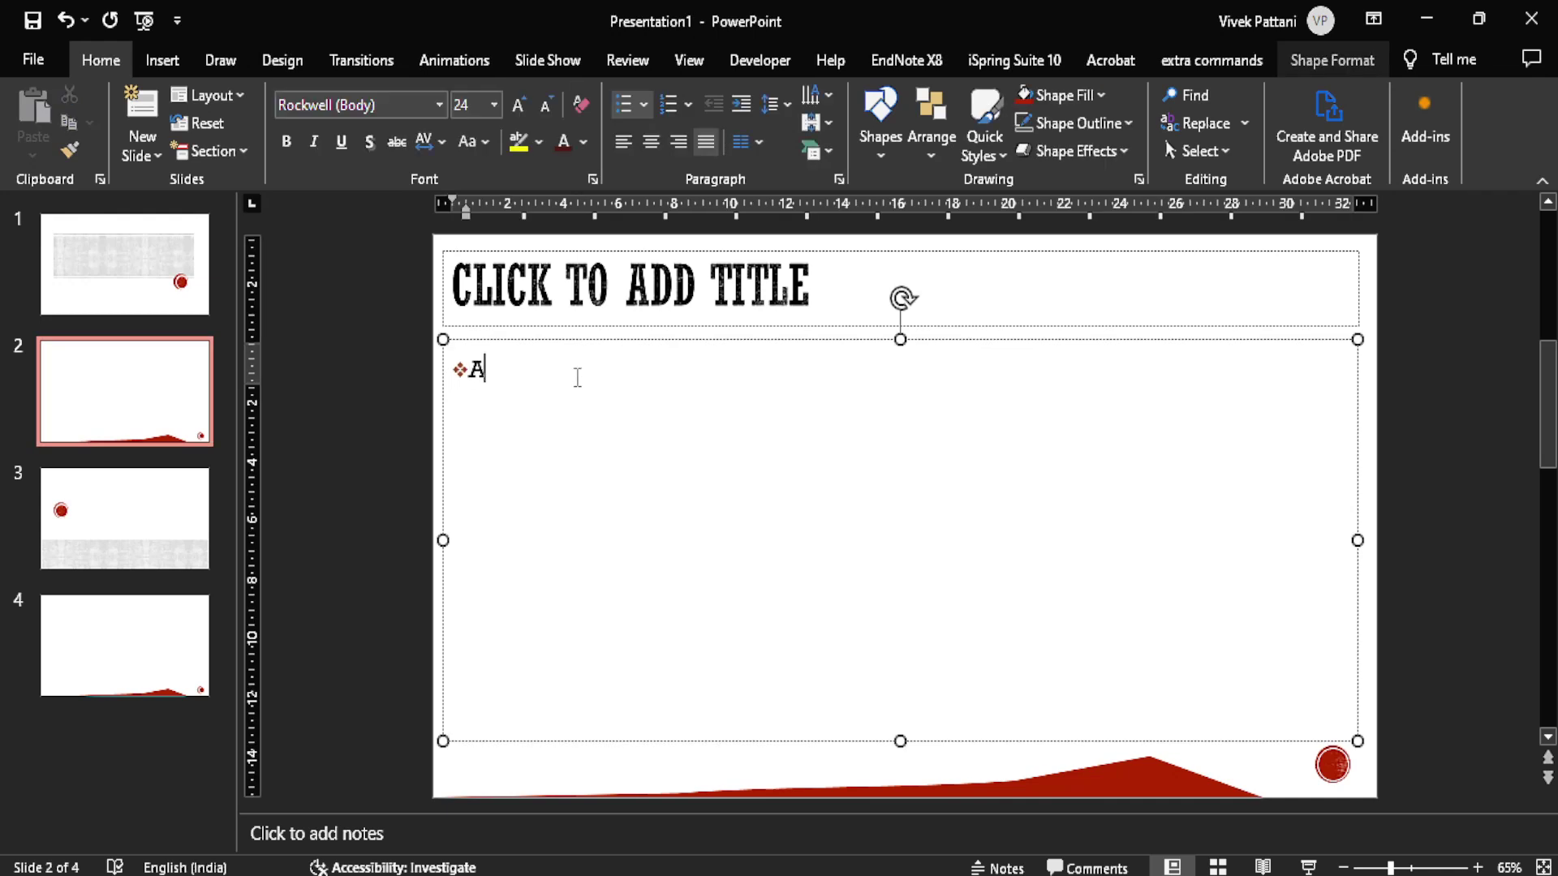
{"action": "type", "text": "DJIOJADOAJ"}
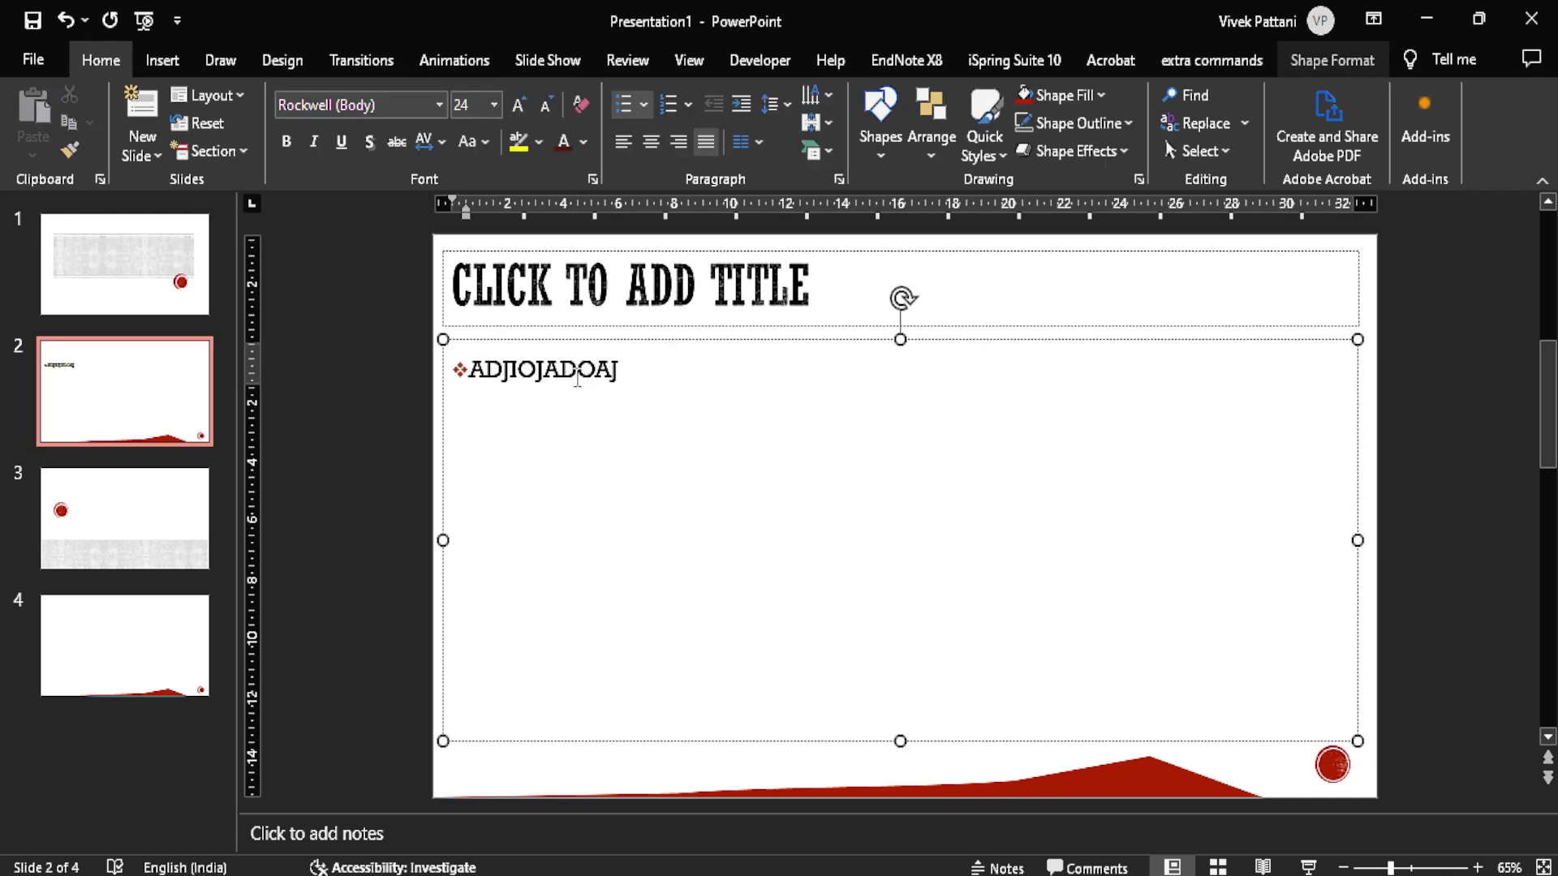
{"action": "key", "text": "Return"}
{"action": "type", "text": "JUEDJWD"}
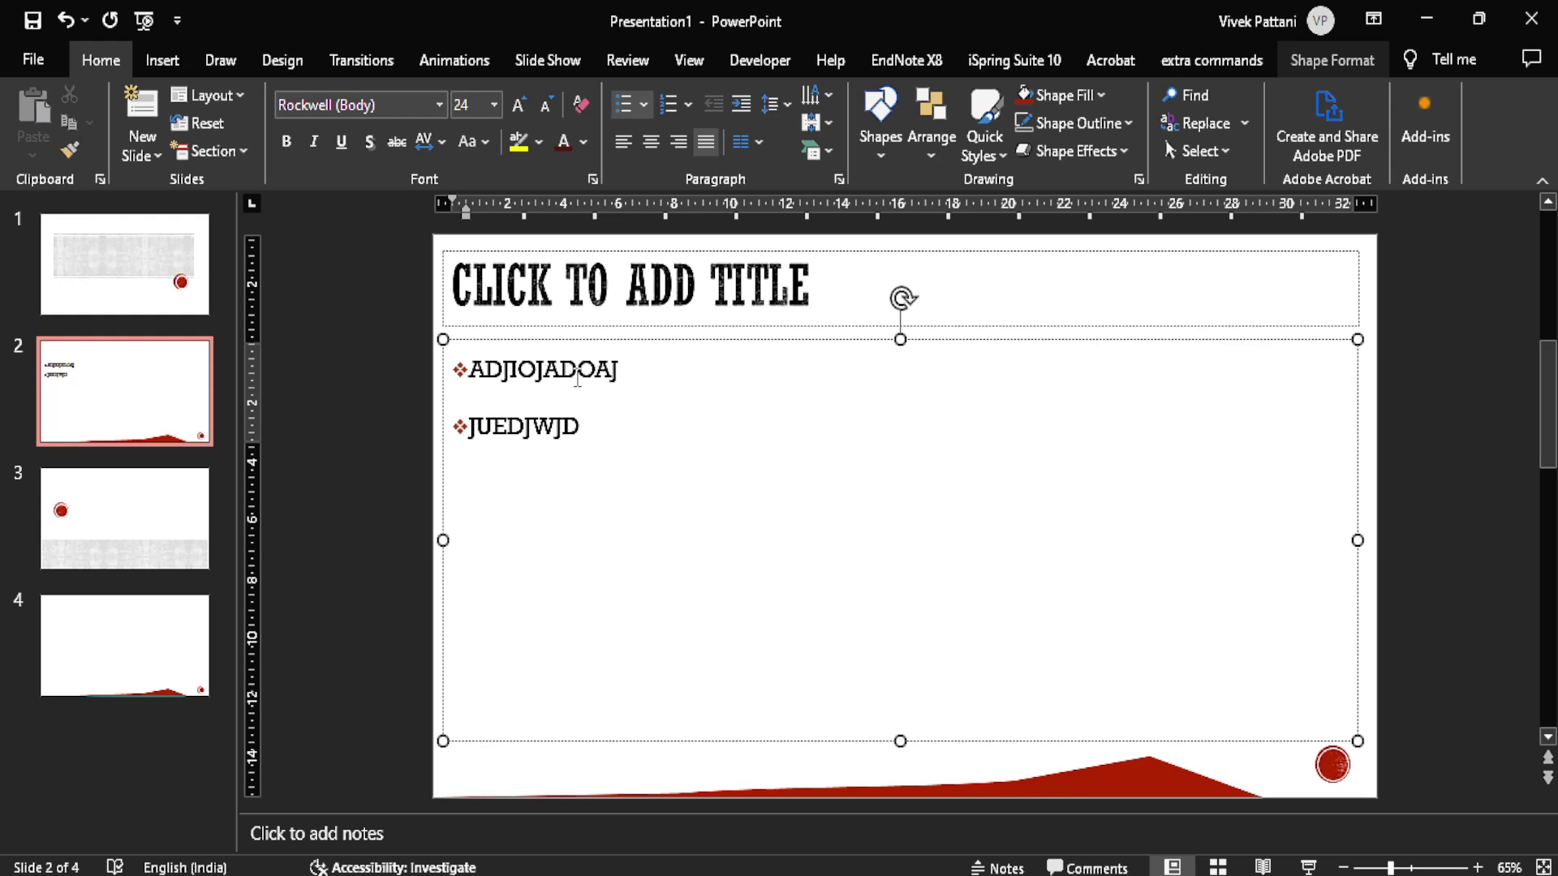
{"action": "key", "text": "Return"}
{"action": "type", "text": "FJEJOEJOEJOEJDOE"}
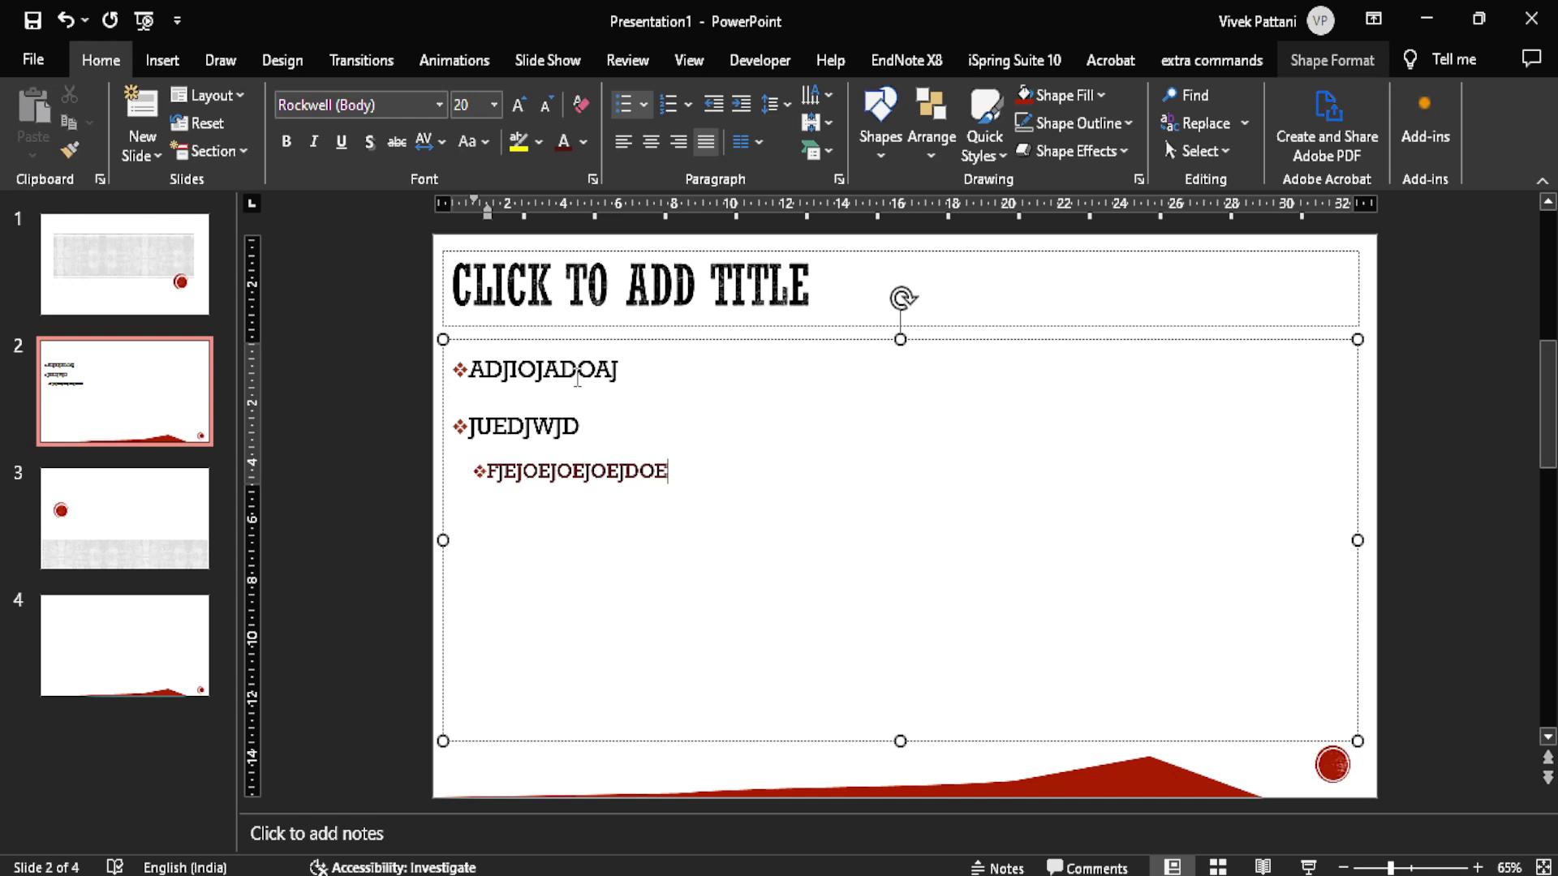
{"action": "left_click", "coordinate": [577, 384]}
- Show the Design tab's themes and variants, then place the caret after the first bullet
{"action": "left_click", "coordinate": [570, 65]}
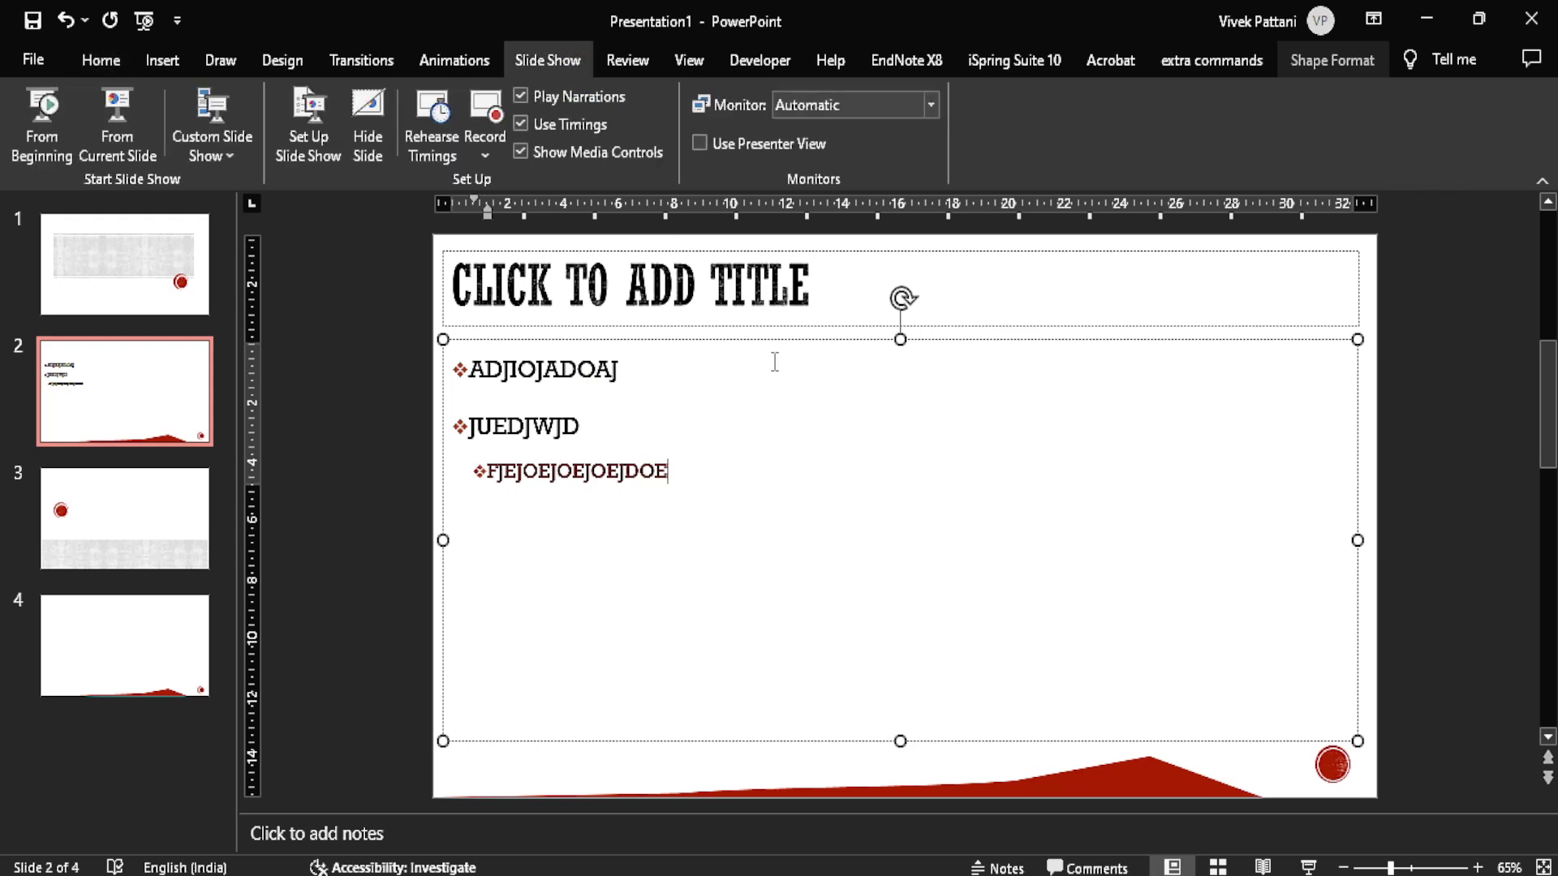
{"action": "left_click", "coordinate": [306, 62]}
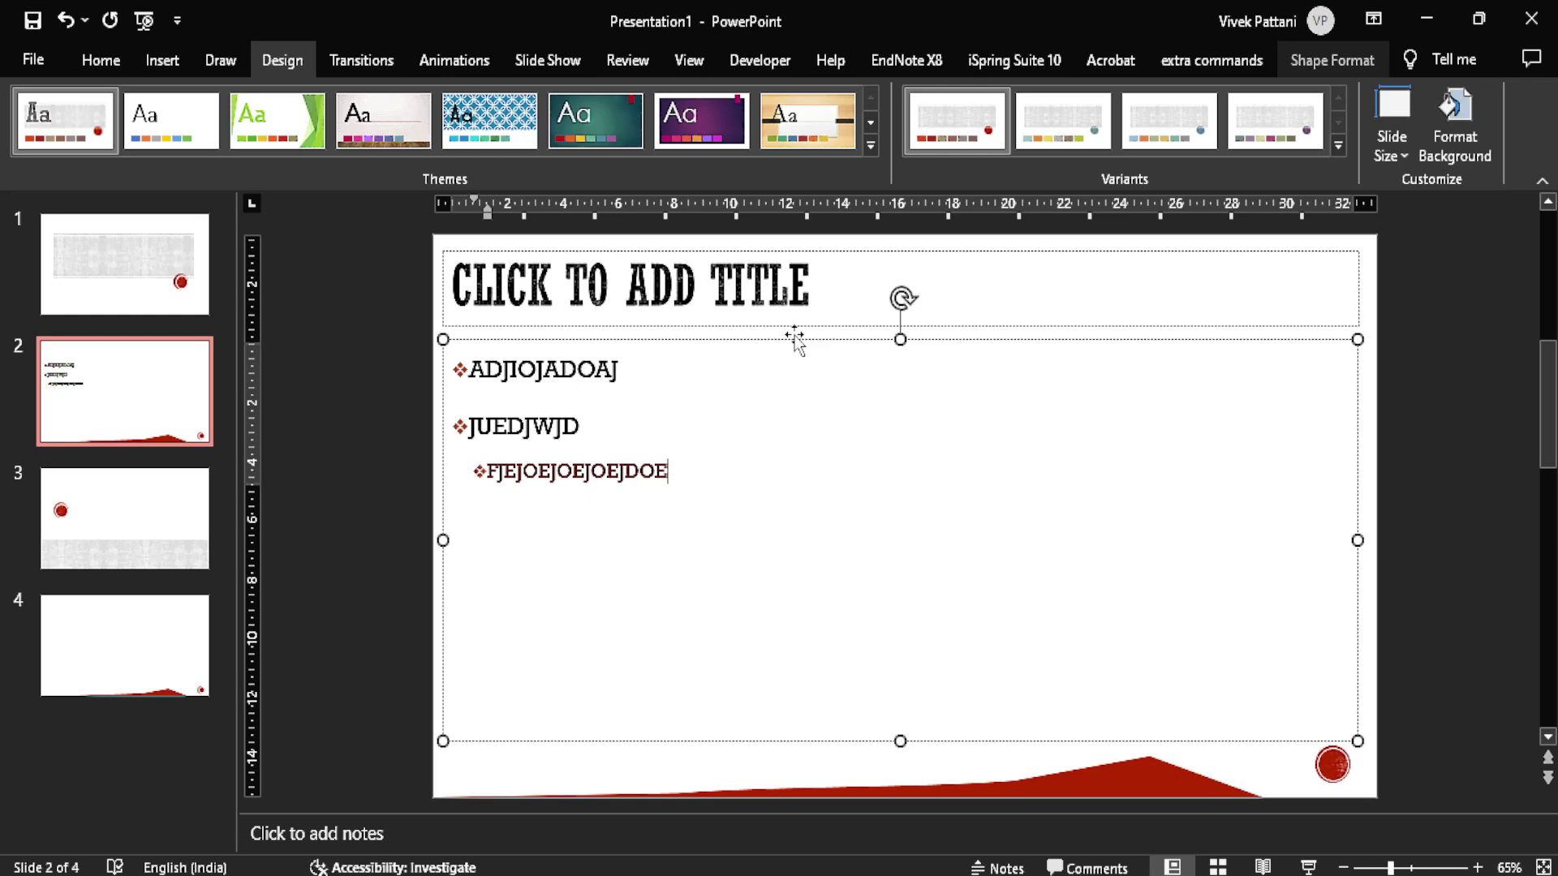
{"action": "left_click", "coordinate": [620, 369]}
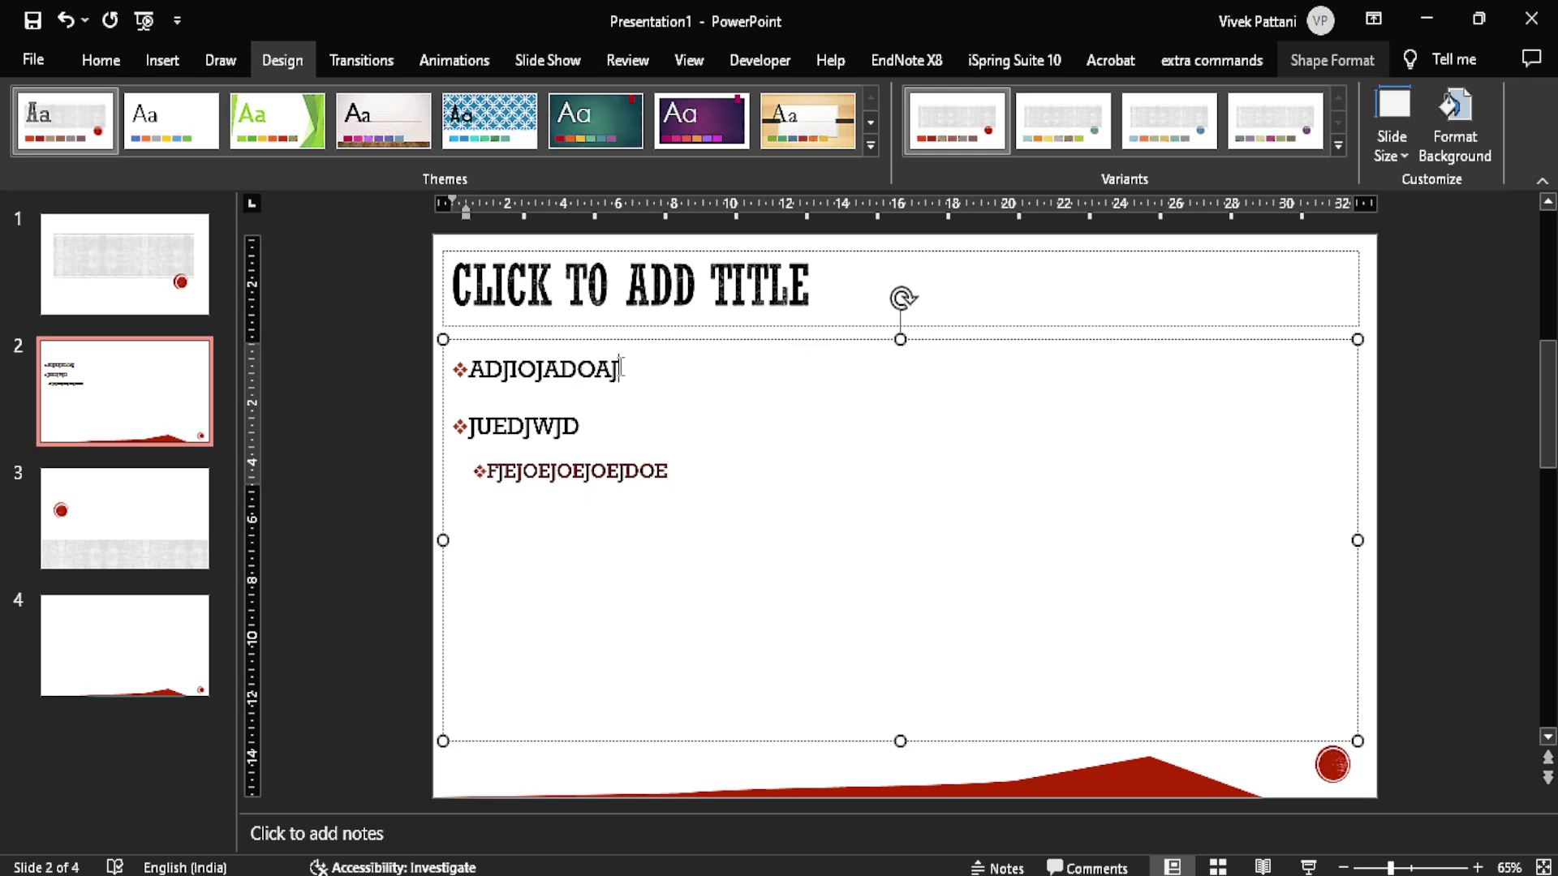